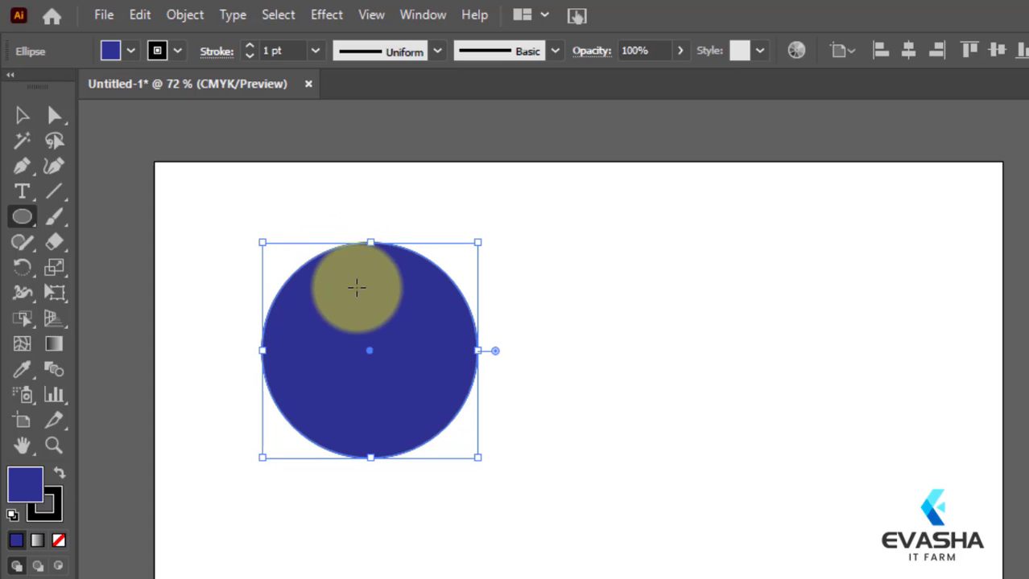
# Step: Move the blue circle toward the artboard's upper-left corner and draw a vertical and a horizontal line crossing through it
pyautogui.click(23, 116)
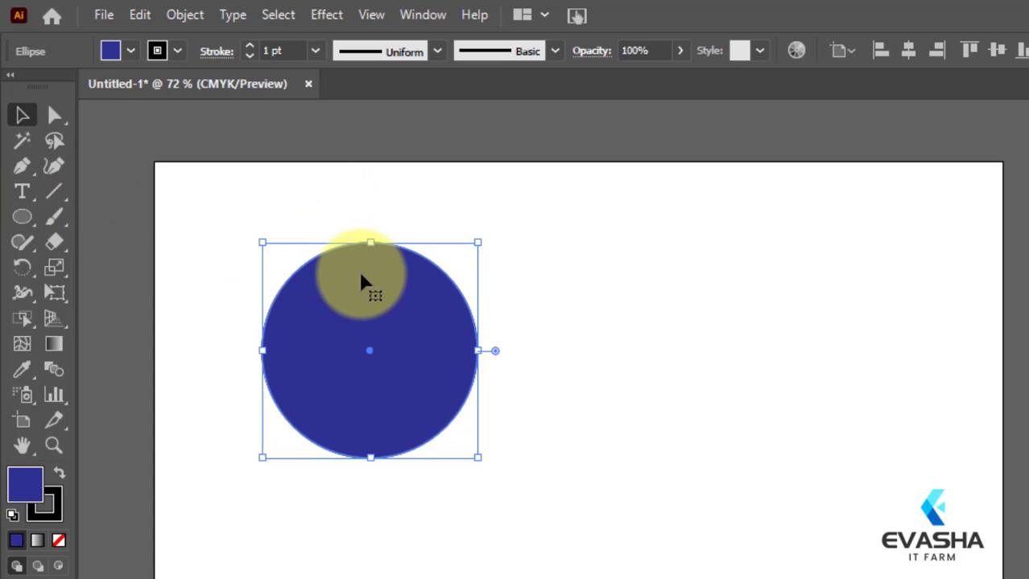
pyautogui.moveTo(360, 280); pyautogui.dragTo(301, 222)
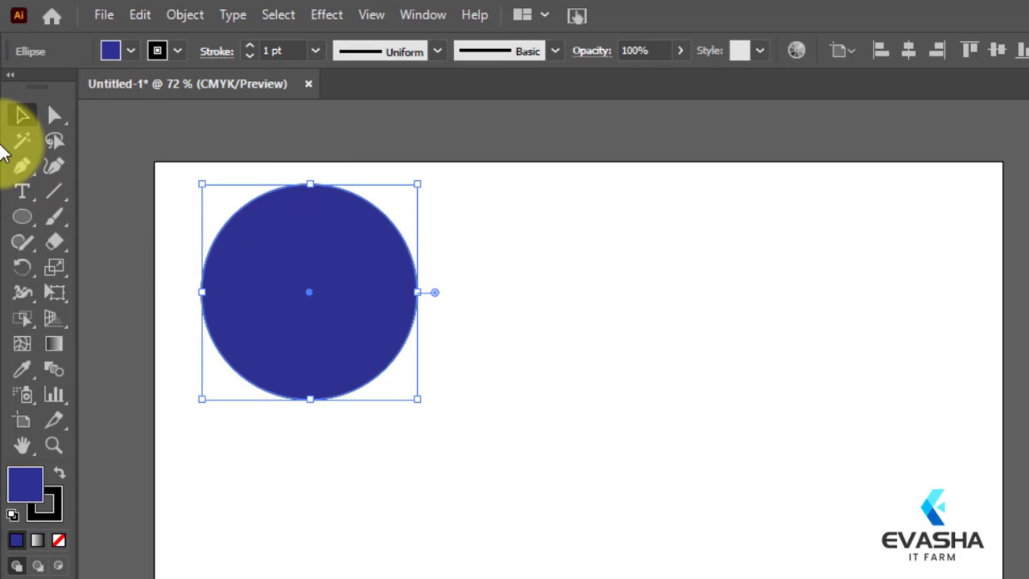
pyautogui.click(54, 191)
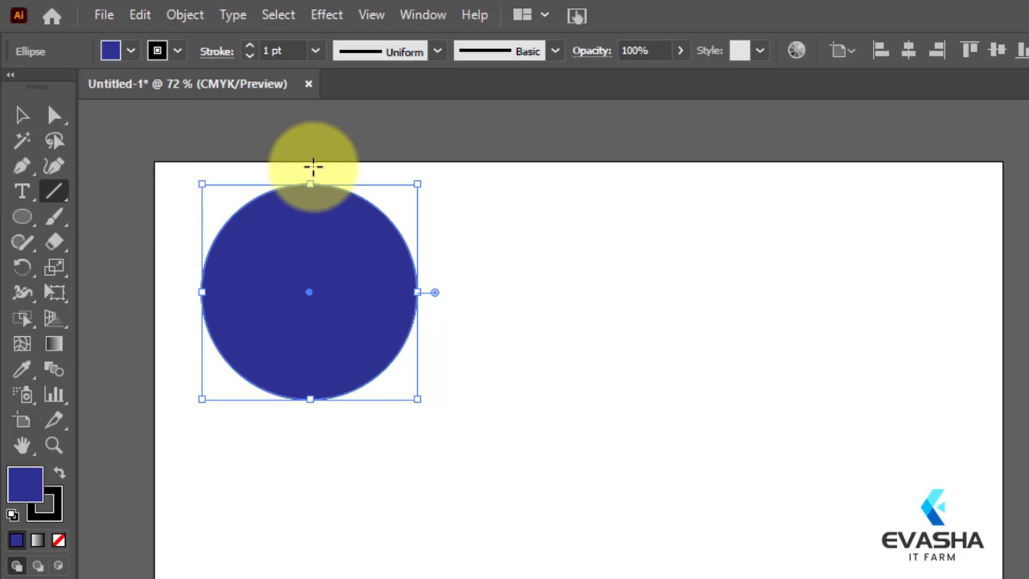
pyautogui.moveTo(313, 167); pyautogui.dragTo(310, 447)
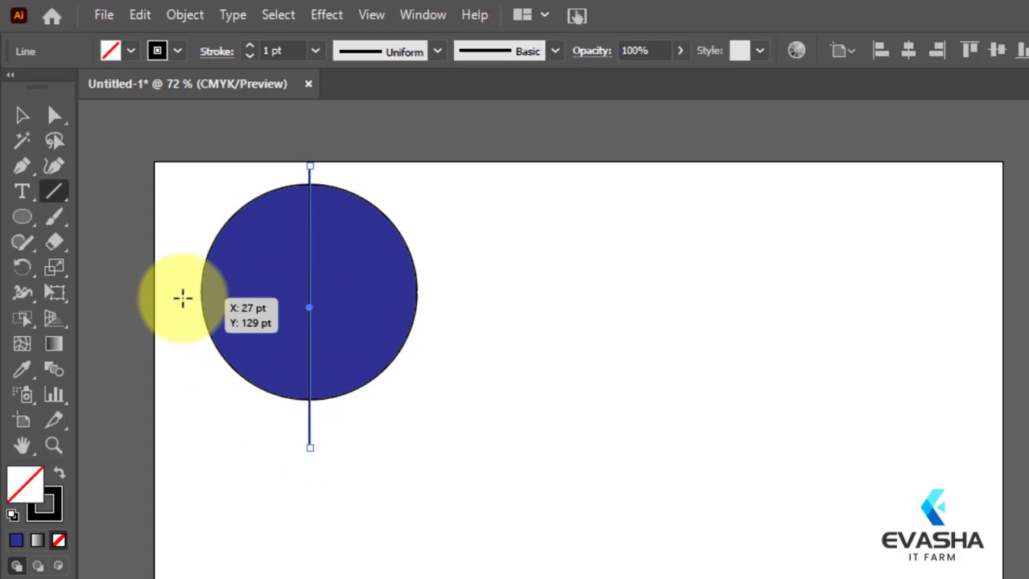
pyautogui.moveTo(183, 299); pyautogui.dragTo(460, 300)
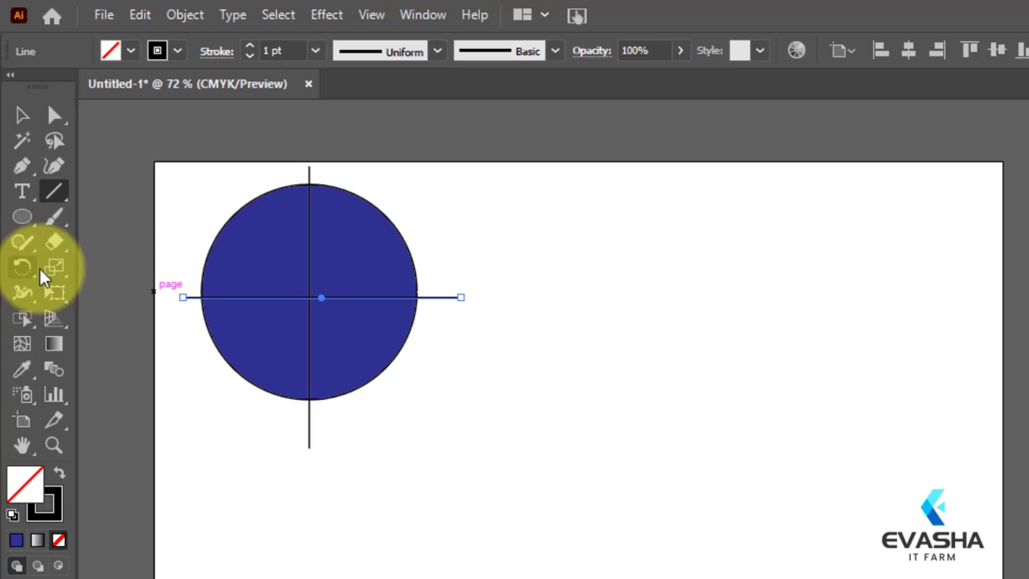
# Step: Select the circle together with both crossing lines and bring up the choice of Live Paint tools
pyautogui.click(23, 119)
pyautogui.moveTo(208, 184); pyautogui.dragTo(451, 407)
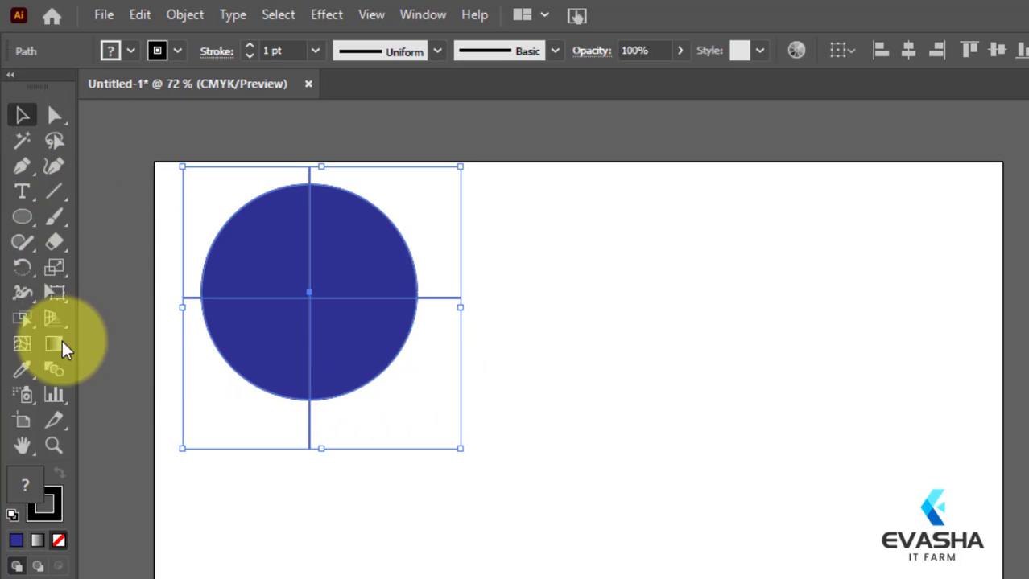
pyautogui.click(24, 316)
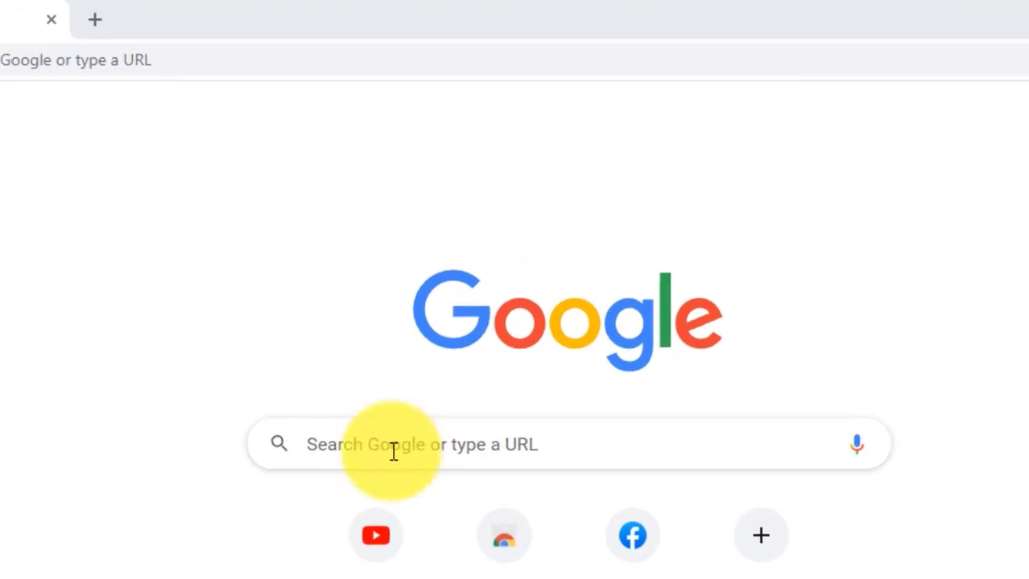
# Step: Switch to the web browser and search Google for "evasha it"
pyautogui.click(392, 446)
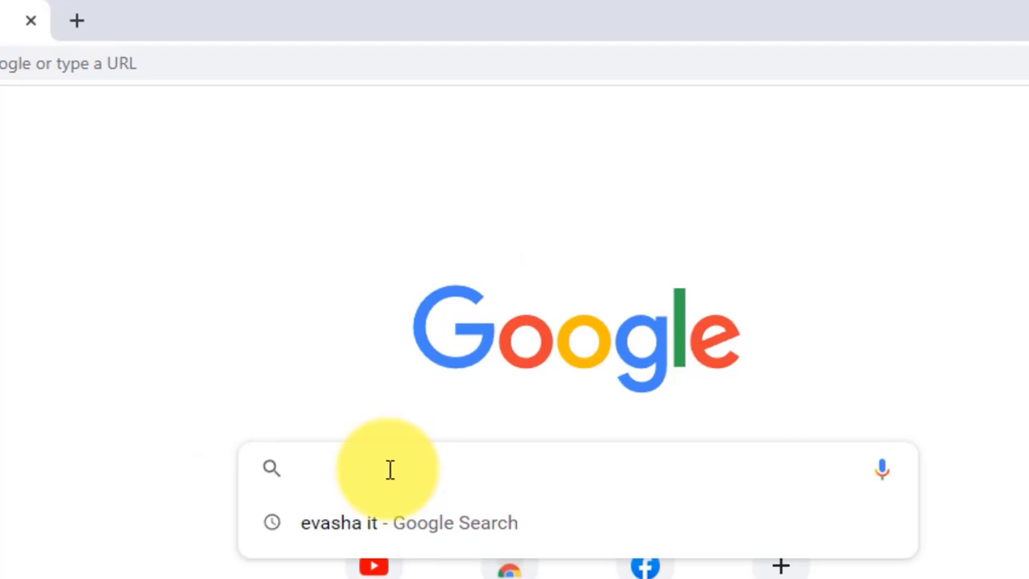
pyautogui.write('ev')
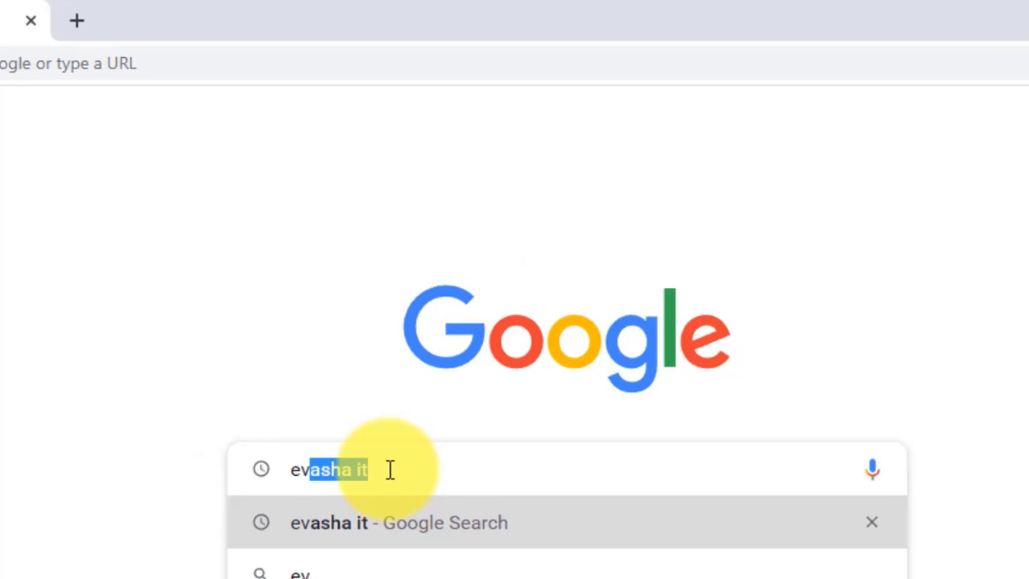
pyautogui.write('asha i')
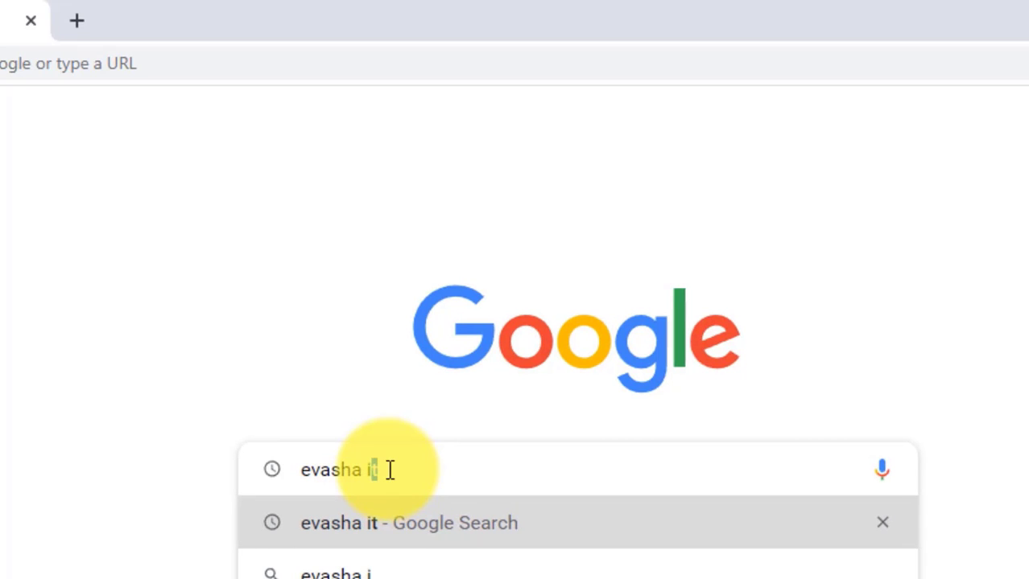
pyautogui.write('t')
pyautogui.press('Return')
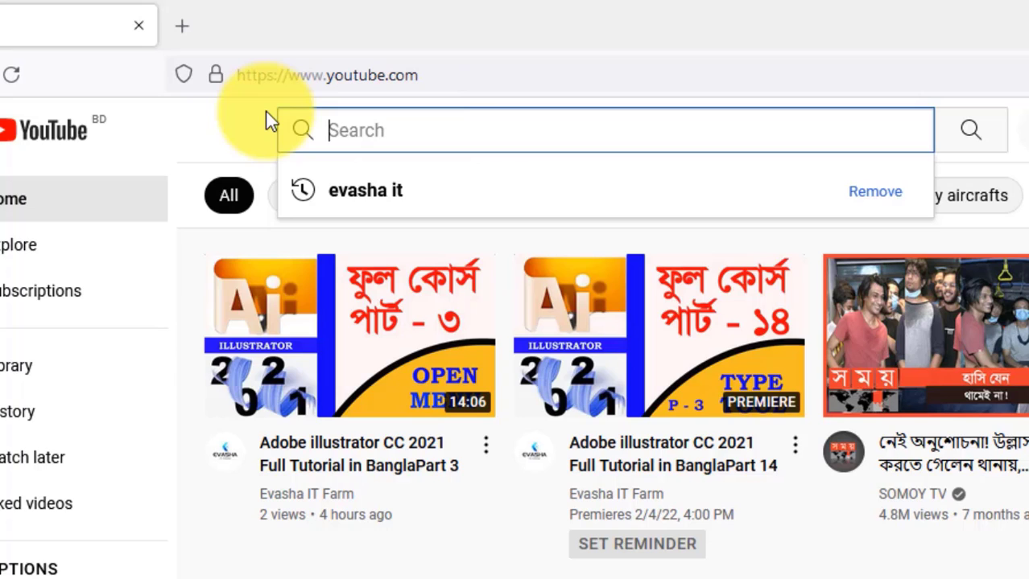
# Step: Search YouTube for "evasha it" and open the Evasha IT Farm channel
pyautogui.write('evas')
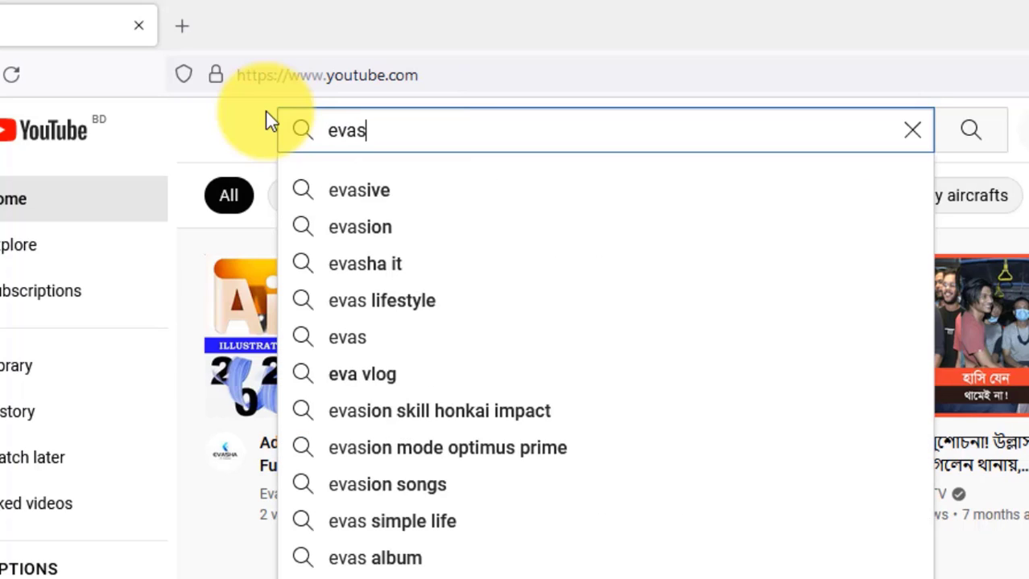
pyautogui.write('ha it')
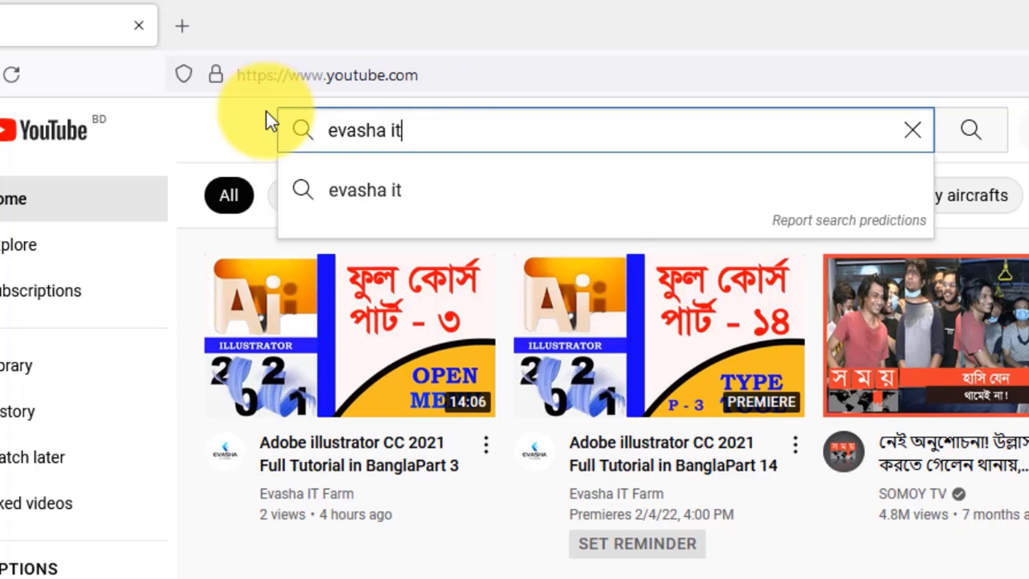
pyautogui.click(982, 144)
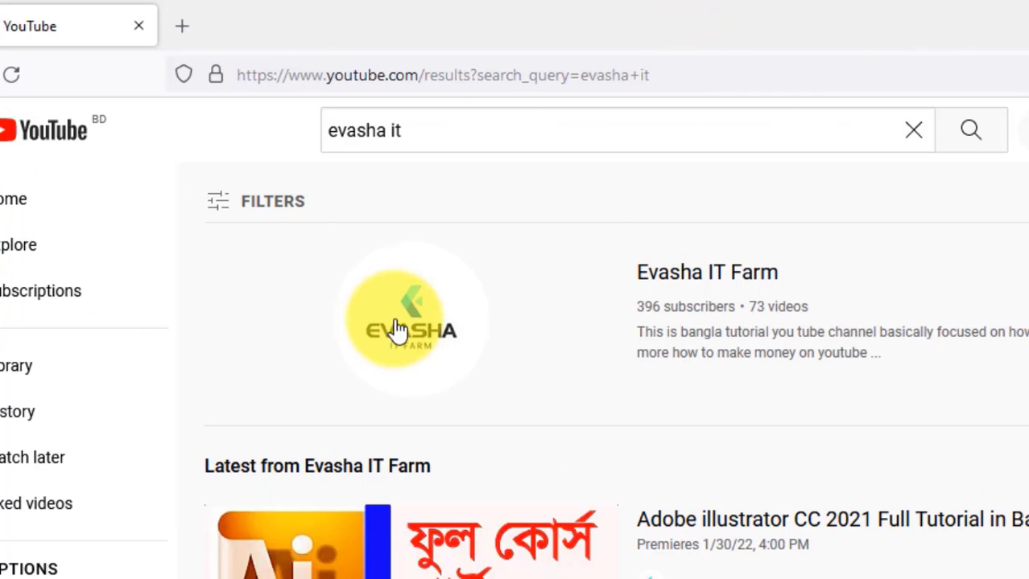
pyautogui.click(392, 328)
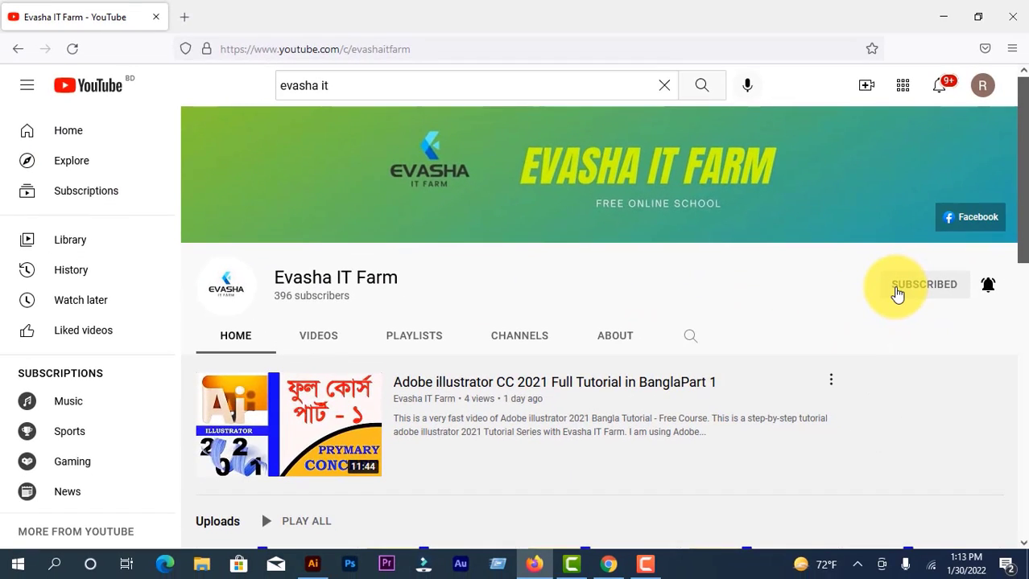
# Step: Look through the created playlists of the Evasha IT Farm channel
pyautogui.scroll(-1, 488, 306)
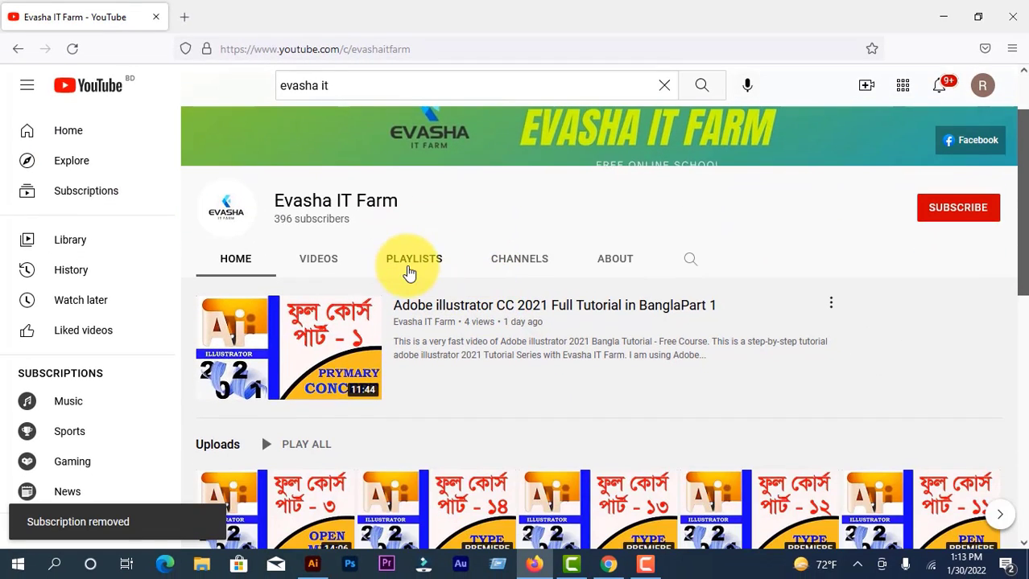
pyautogui.click(410, 268)
pyautogui.scroll(-3, 471, 354)
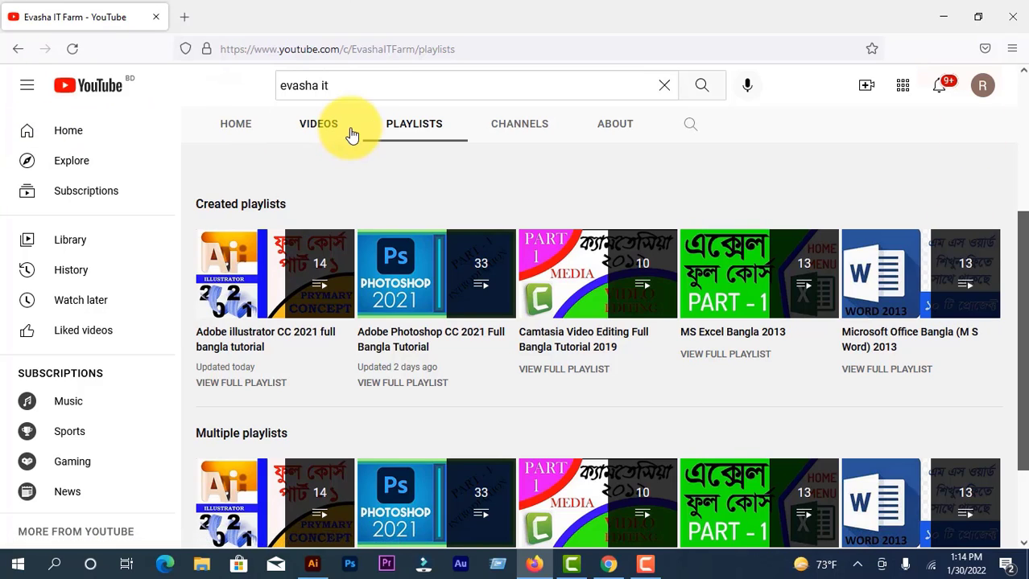
# Step: Browse the channel's uploaded videos down to the older Camtasia and Excel tutorials, and return to the start of the page
pyautogui.click(327, 133)
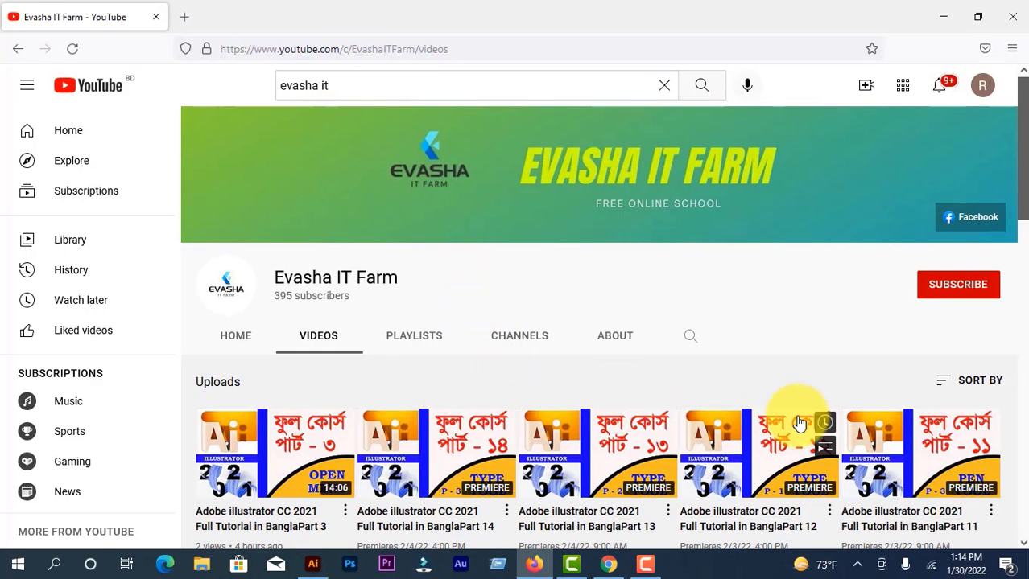
pyautogui.scroll(-4, 533, 402)
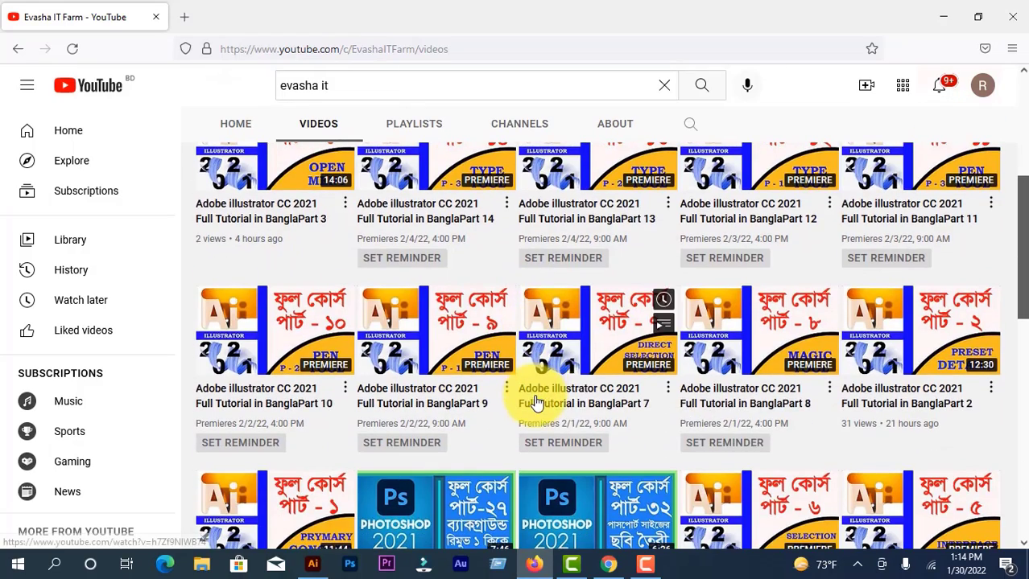
pyautogui.scroll(-1, 829, 440)
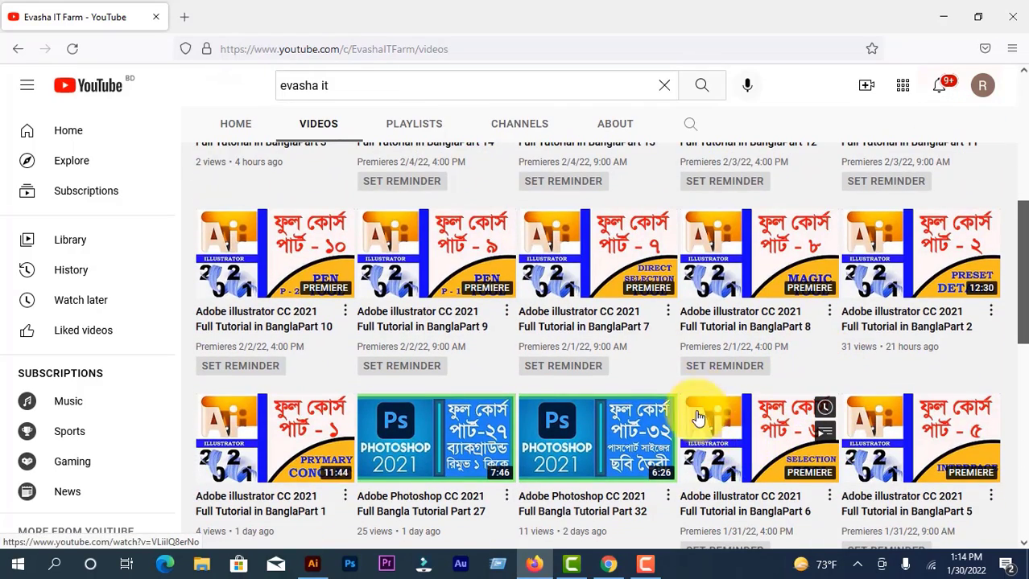
pyautogui.scroll(-4, 801, 394)
pyautogui.scroll(-15, 807, 407)
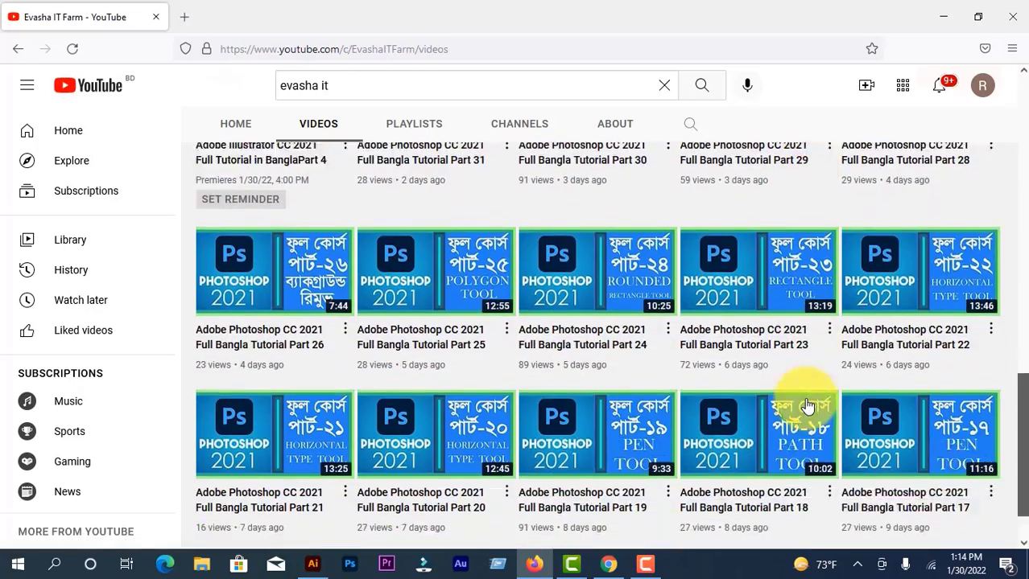
pyautogui.scroll(-15, 804, 398)
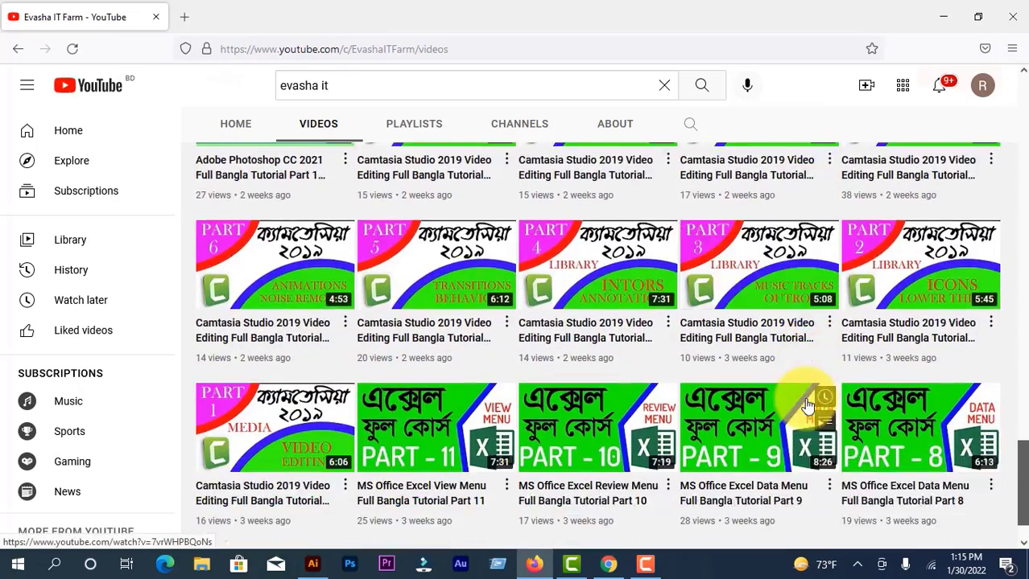
pyautogui.scroll(20, 807, 402)
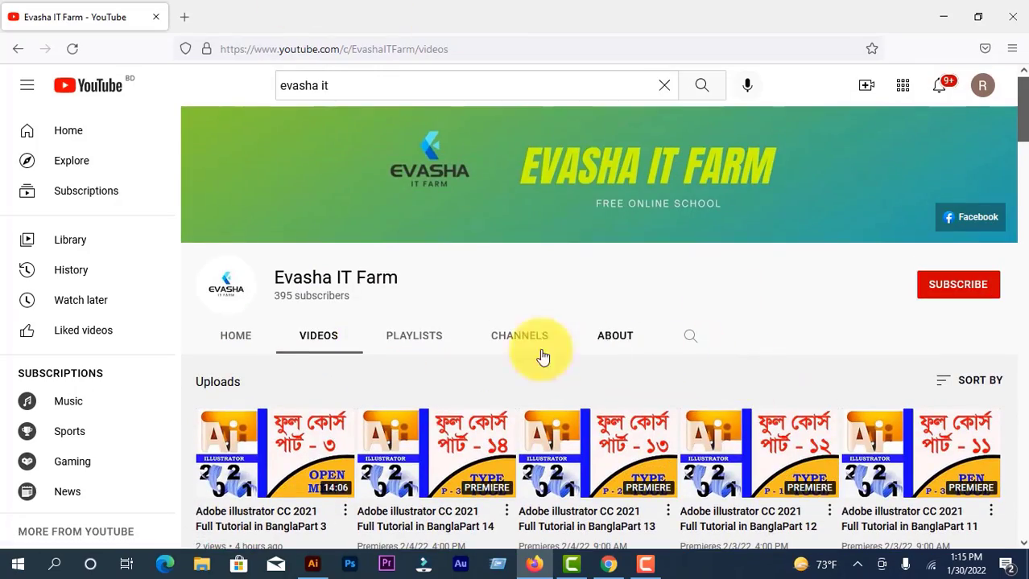
# Step: Subscribe to the Evasha IT Farm channel and set its notification preference
pyautogui.click(952, 288)
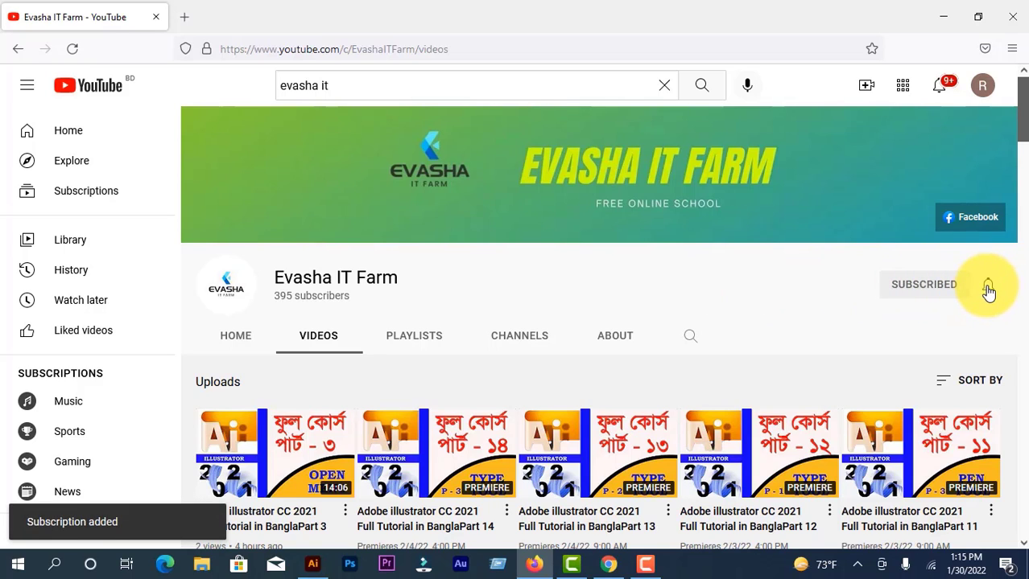
pyautogui.click(988, 288)
pyautogui.click(915, 326)
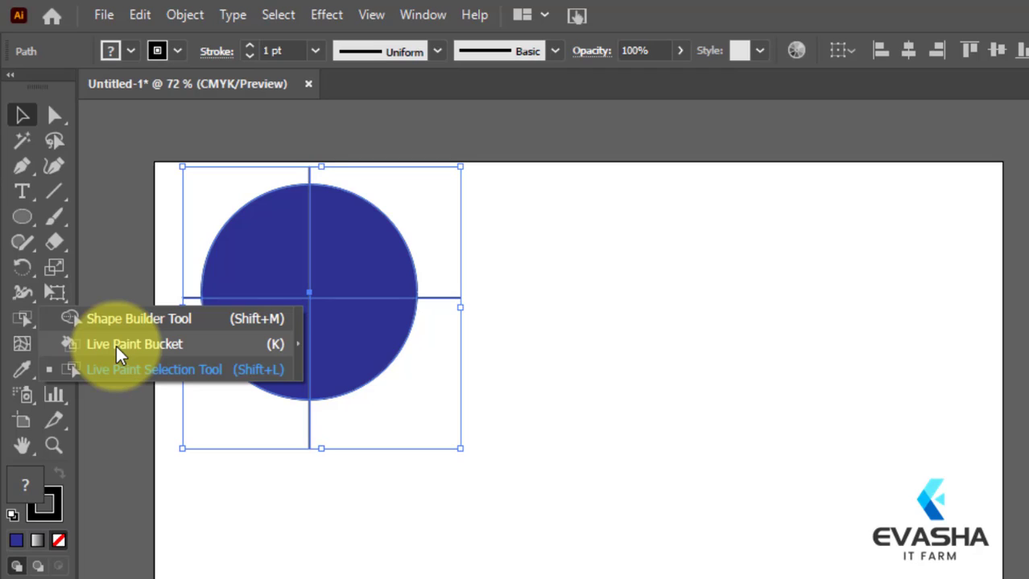
# Step: Switch back to Illustrator and fill the circle's upper-left quarter with yellow using the Live Paint Bucket
pyautogui.click(116, 345)
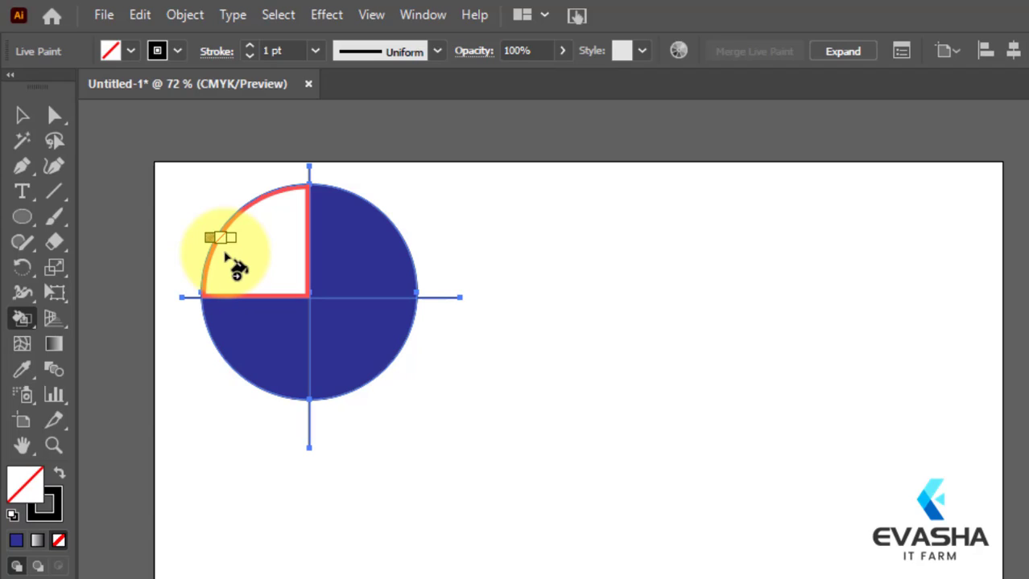
pyautogui.press('Right')
pyautogui.press('Right')
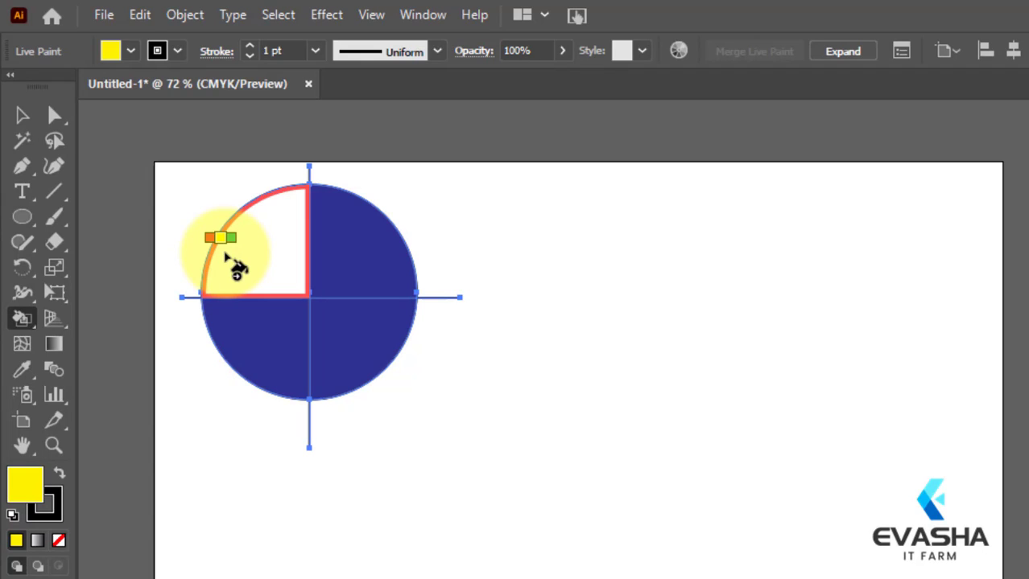
pyautogui.click(227, 256)
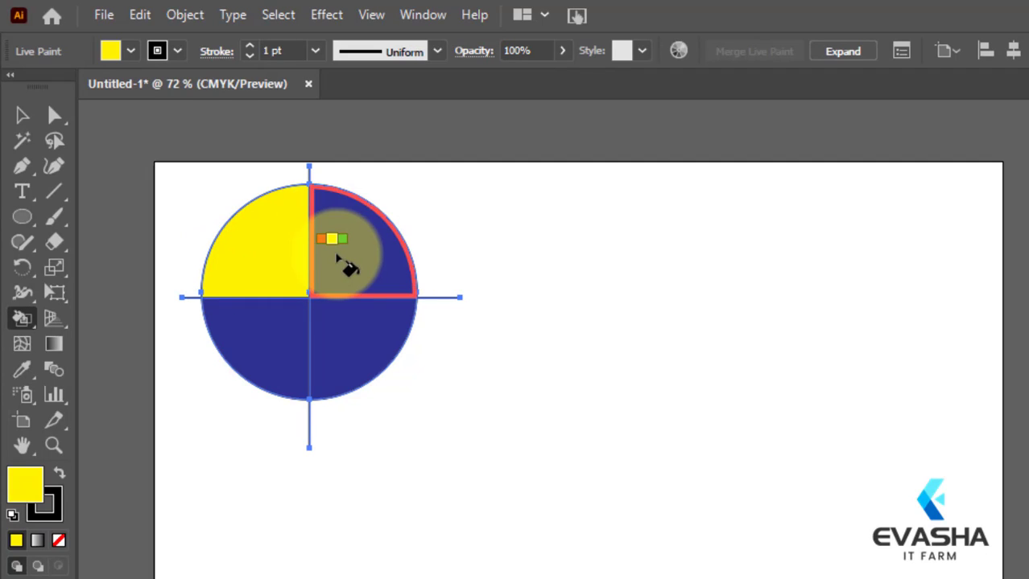
# Step: Fill the circle's upper-right quarter with magenta using the Live Paint Bucket
pyautogui.press('Right')
pyautogui.press('Right')
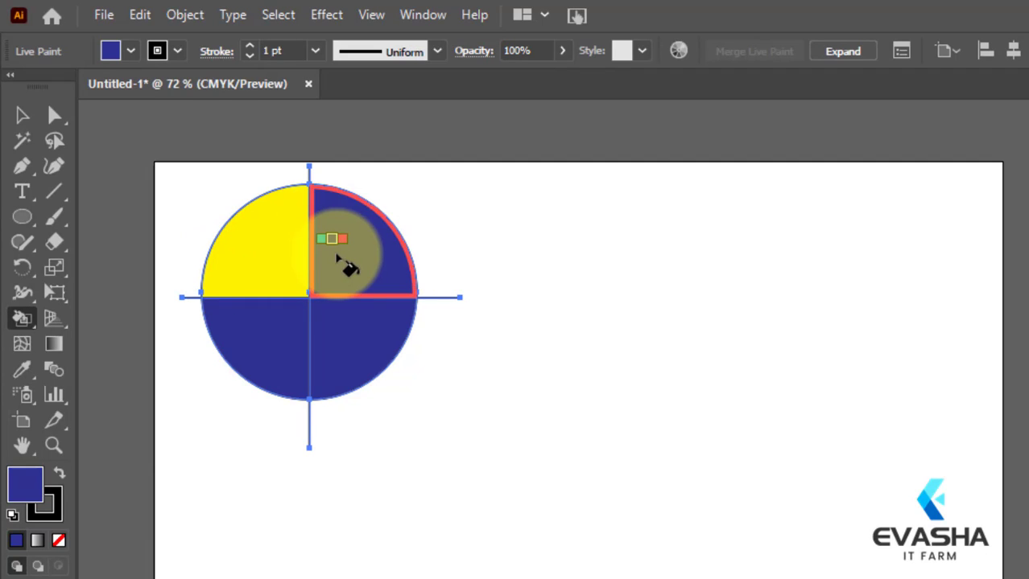
pyautogui.click(337, 258)
pyautogui.press('Right')
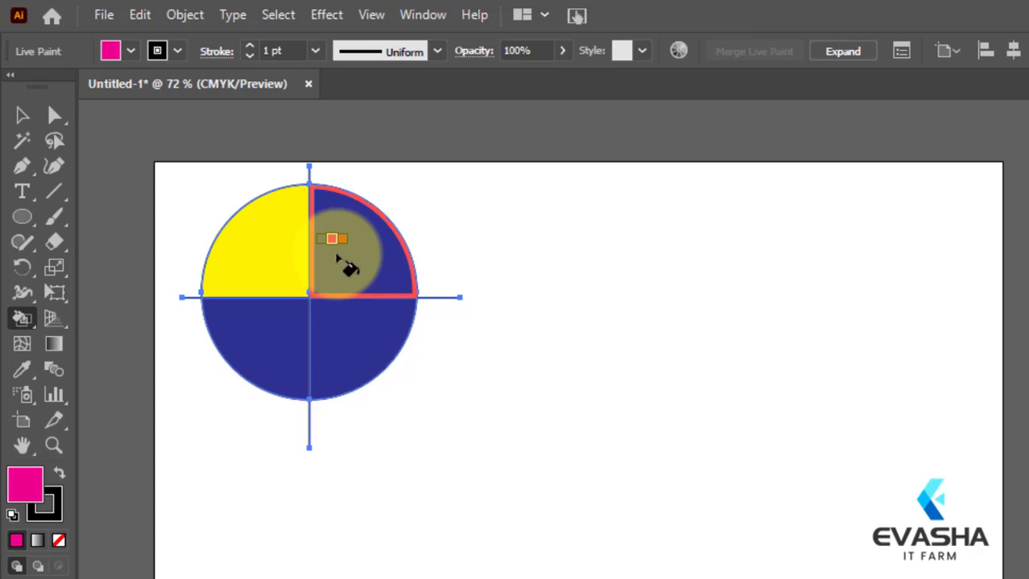
pyautogui.click(338, 258)
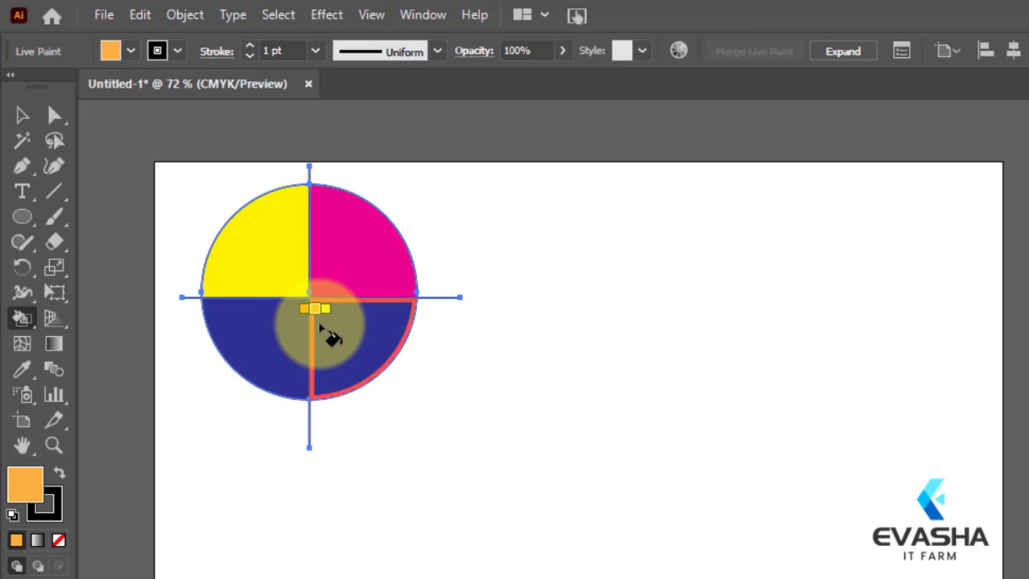
# Step: Paint the circle's lower-right quarter yellow-green and its lower-left quarter green
pyautogui.press('Right')
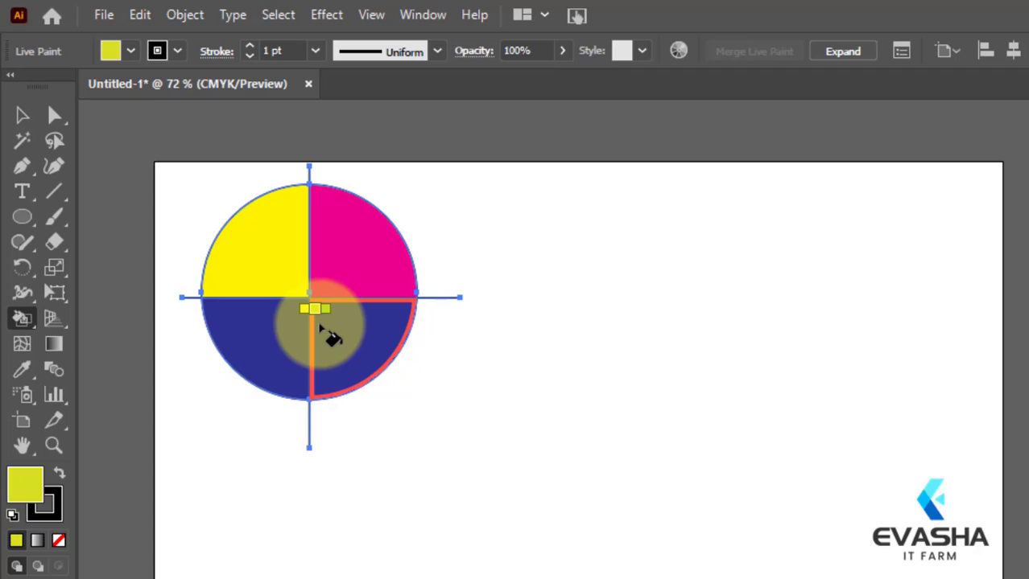
pyautogui.click(319, 326)
pyautogui.press('Right')
pyautogui.click(243, 331)
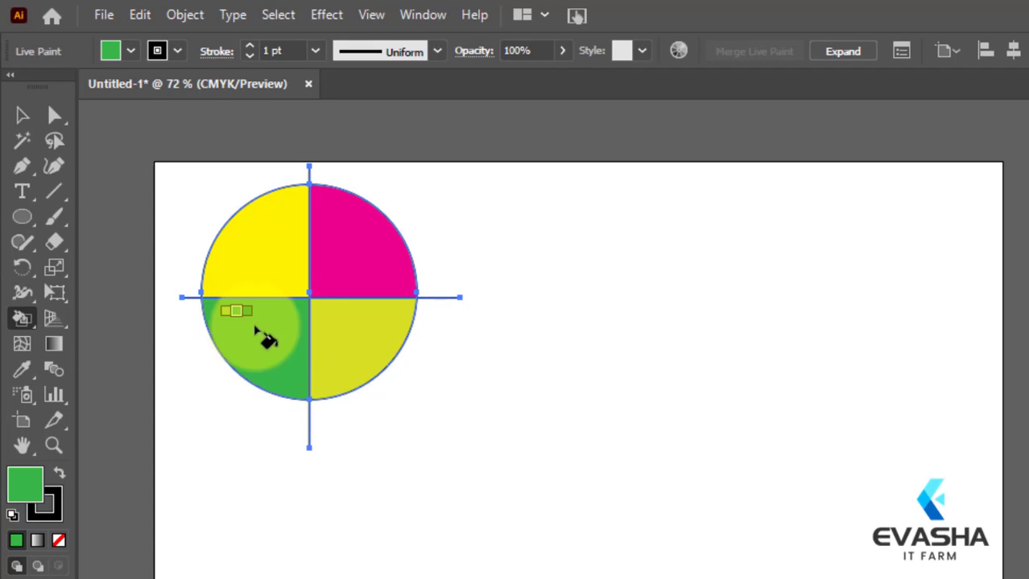
# Step: Repaint the circle's lower-right quarter teal and return to the Selection tool
pyautogui.press('Right')
pyautogui.click(330, 336)
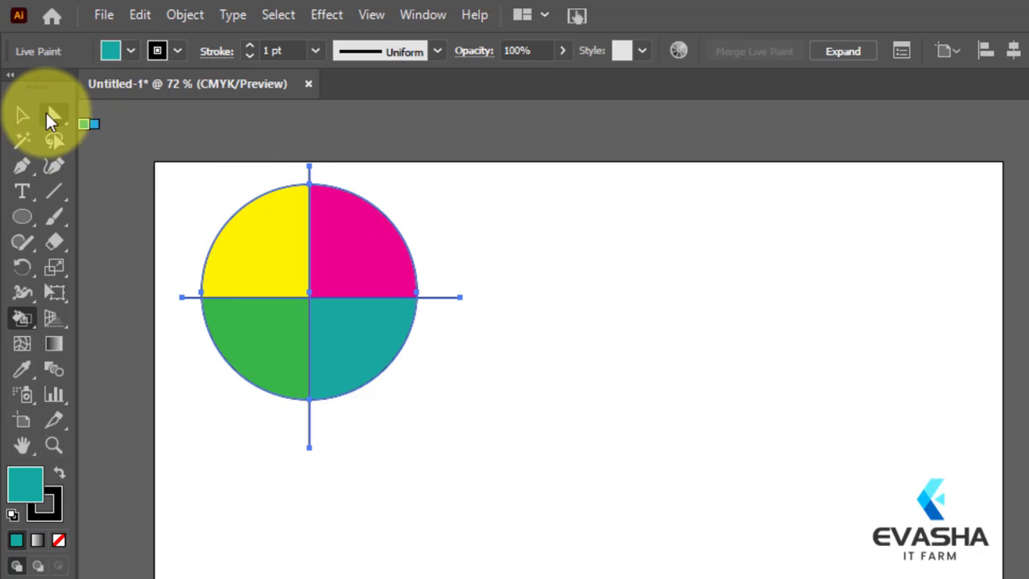
pyautogui.click(21, 117)
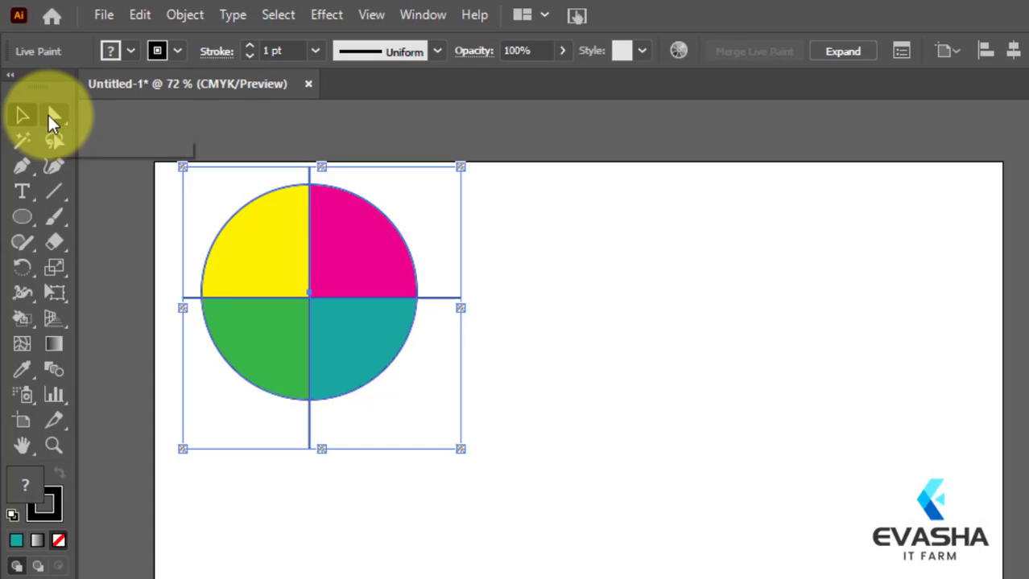
# Step: Move the vertical line's top anchor straight down inside the circle to Y 55 pt using Direct Selection
pyautogui.doubleClick(50, 121)
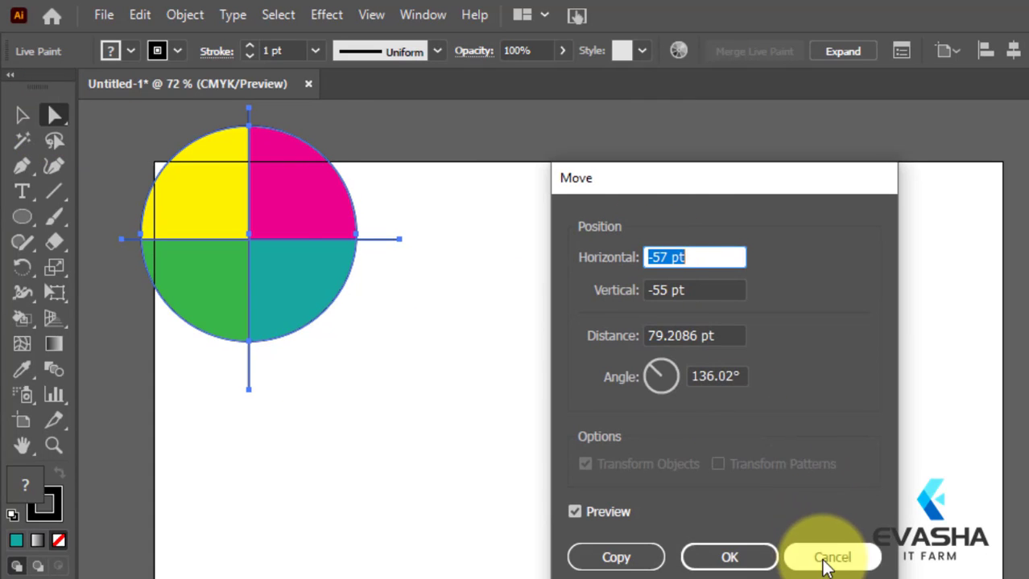
pyautogui.click(829, 558)
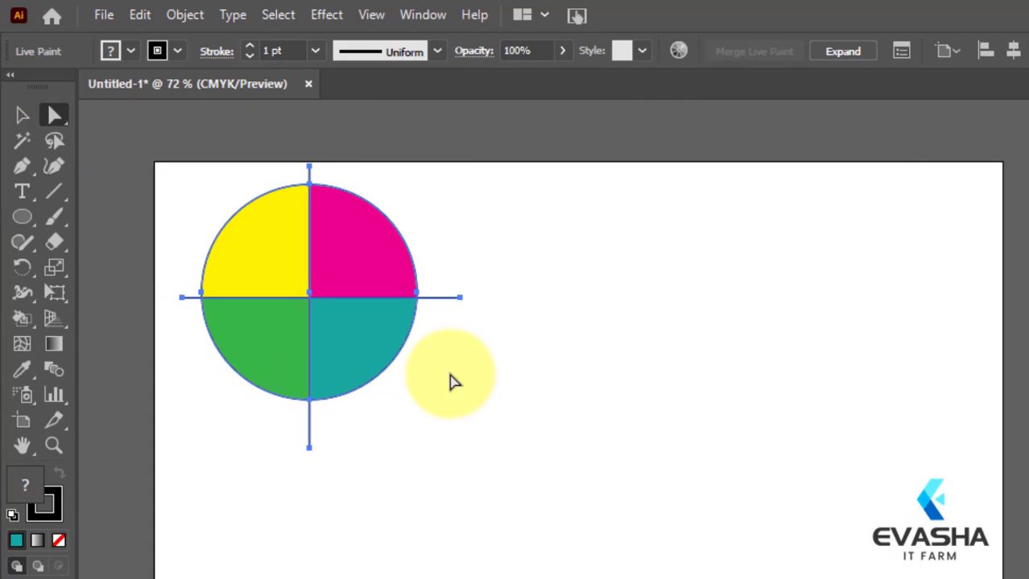
pyautogui.click(308, 167)
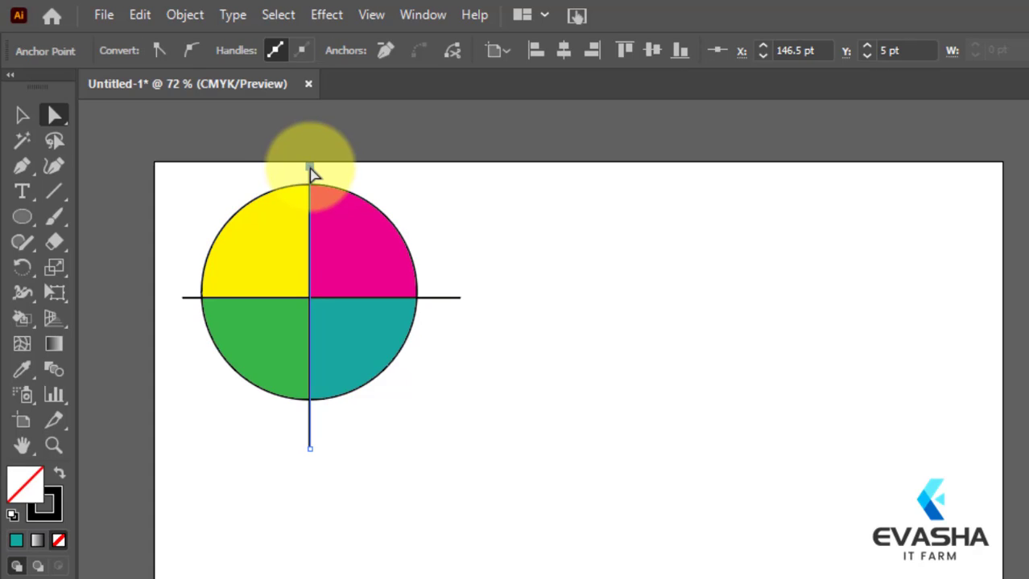
pyautogui.moveTo(309, 167)
pyautogui.mouseDown()
pyautogui.moveTo(309, 212)
pyautogui.moveTo(311, 169)
pyautogui.mouseUp()
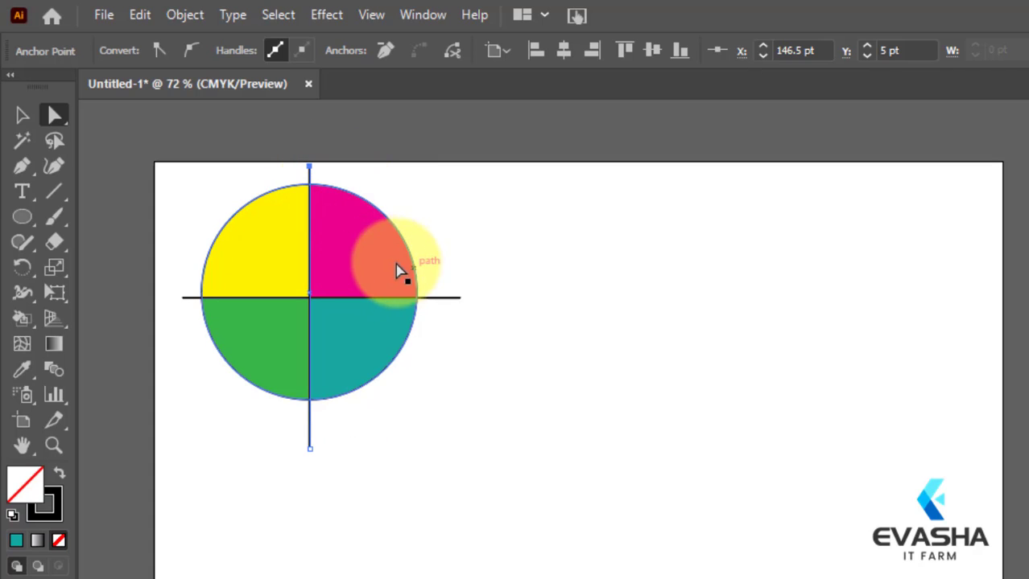
pyautogui.moveTo(310, 169); pyautogui.dragTo(310, 223)
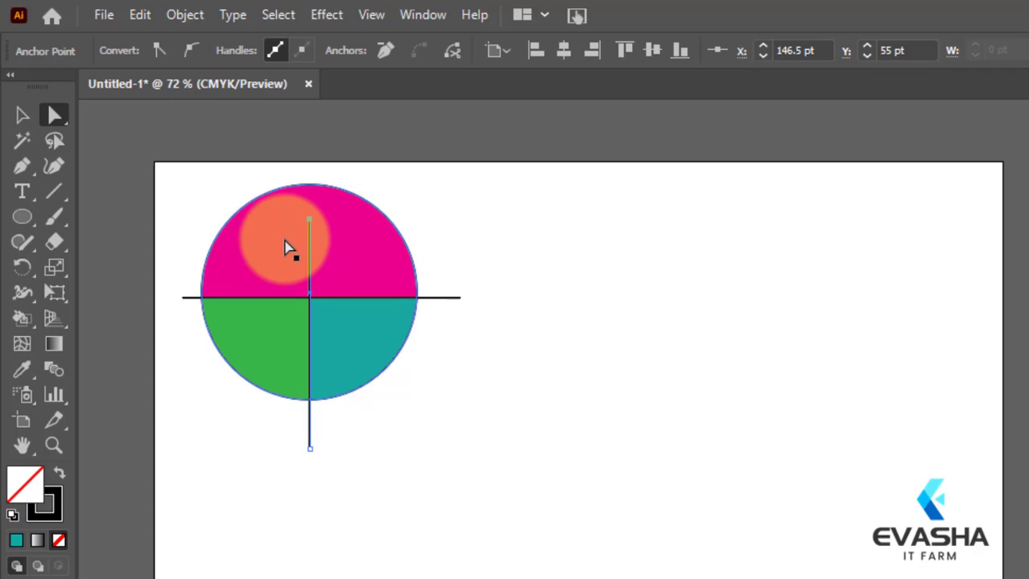
pyautogui.click(309, 223)
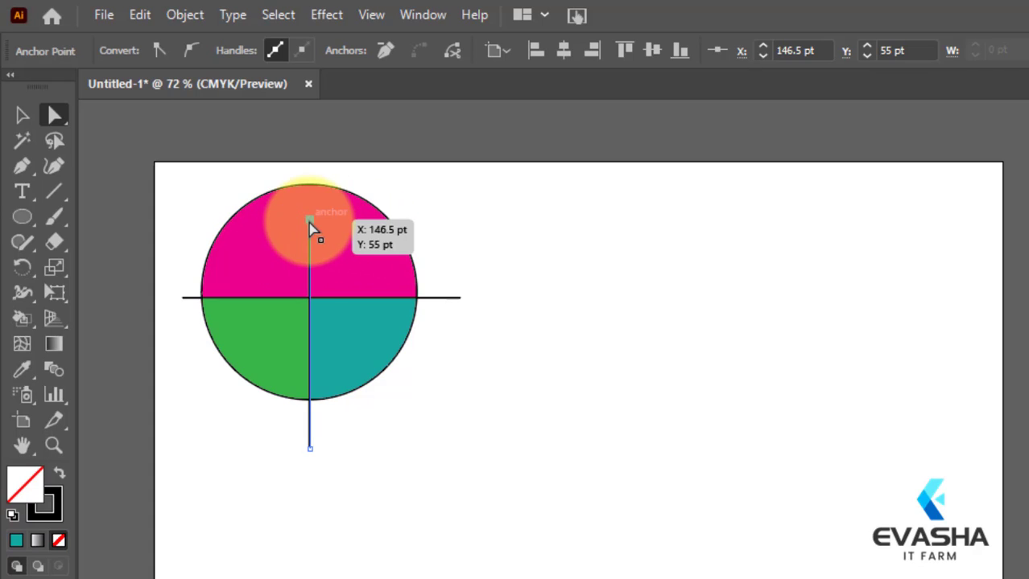
# Step: Move the vertical line's top anchor back above the circle to Y 8 pt and paint the circle's upper-left quarter red
pyautogui.moveTo(309, 219); pyautogui.dragTo(305, 170)
pyautogui.click(266, 238)
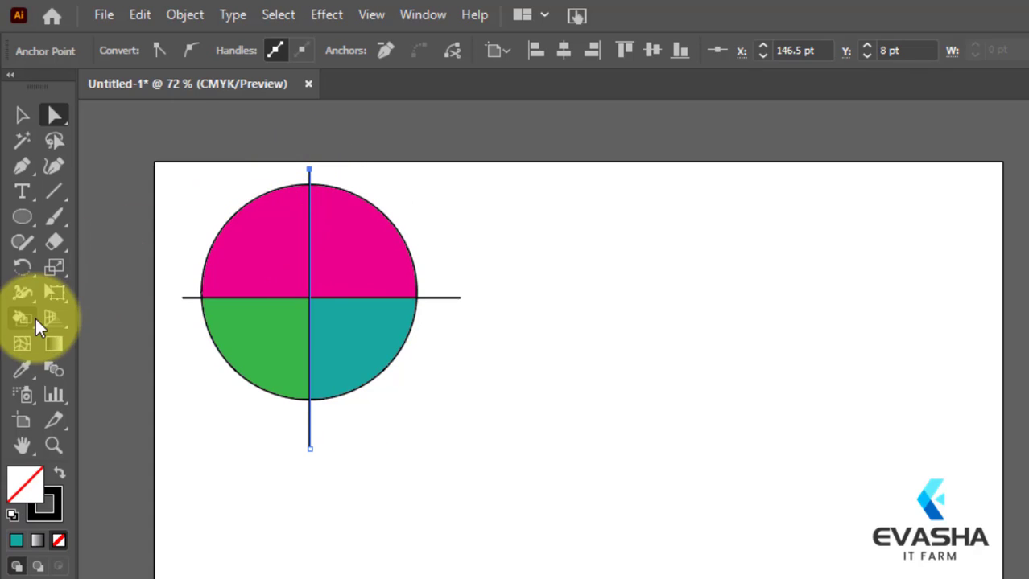
pyautogui.moveTo(21, 320)
pyautogui.mouseDown()
pyautogui.moveTo(103, 332)
pyautogui.moveTo(104, 342)
pyautogui.mouseUp()
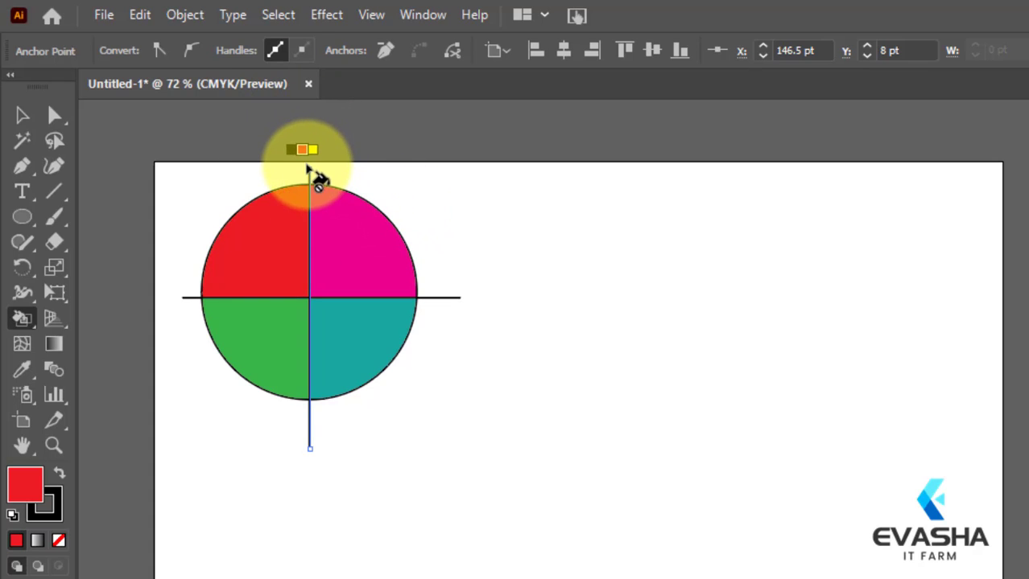
# Step: Move the vertical line's top anchor down inside the circle to Y 45 pt, leaving a gap to the circle's edge
pyautogui.click(20, 117)
pyautogui.click(62, 118)
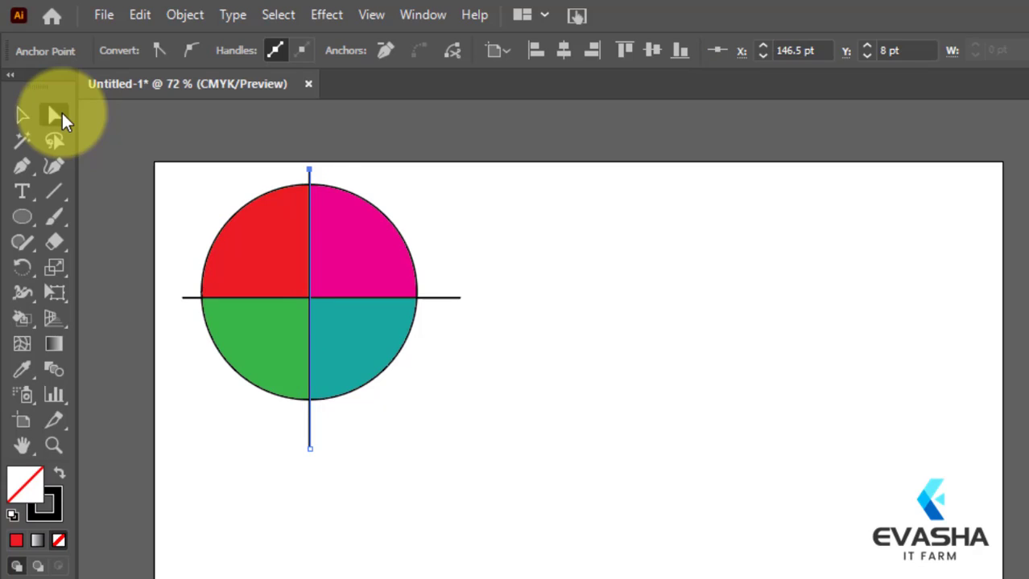
pyautogui.click(310, 170)
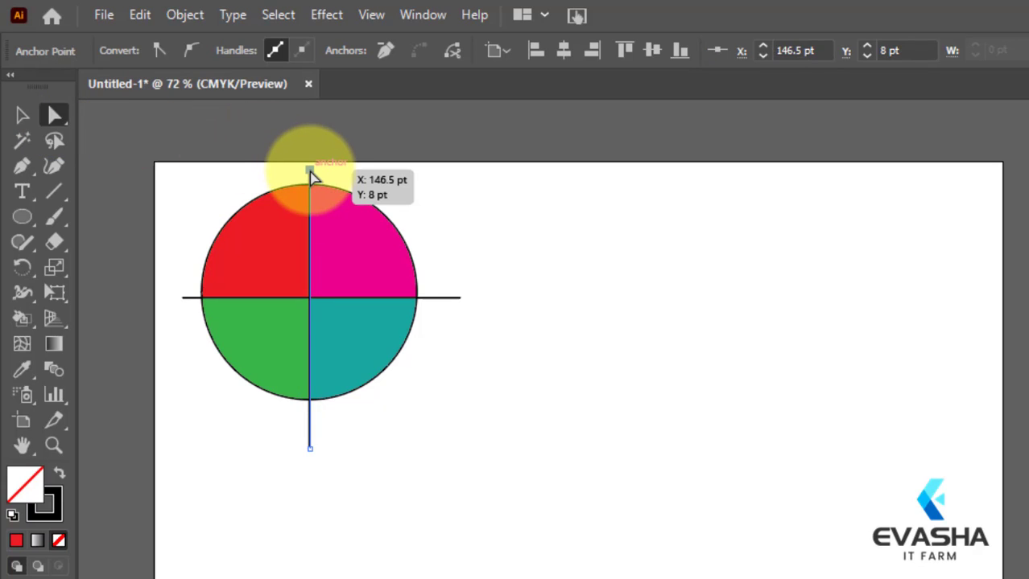
pyautogui.moveTo(311, 174); pyautogui.dragTo(309, 209)
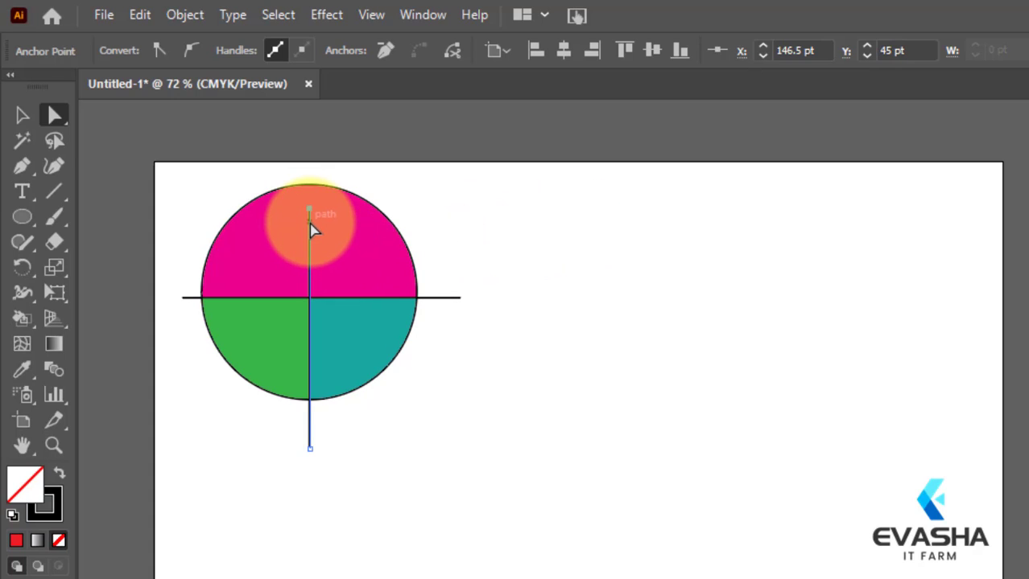
pyautogui.click(267, 213)
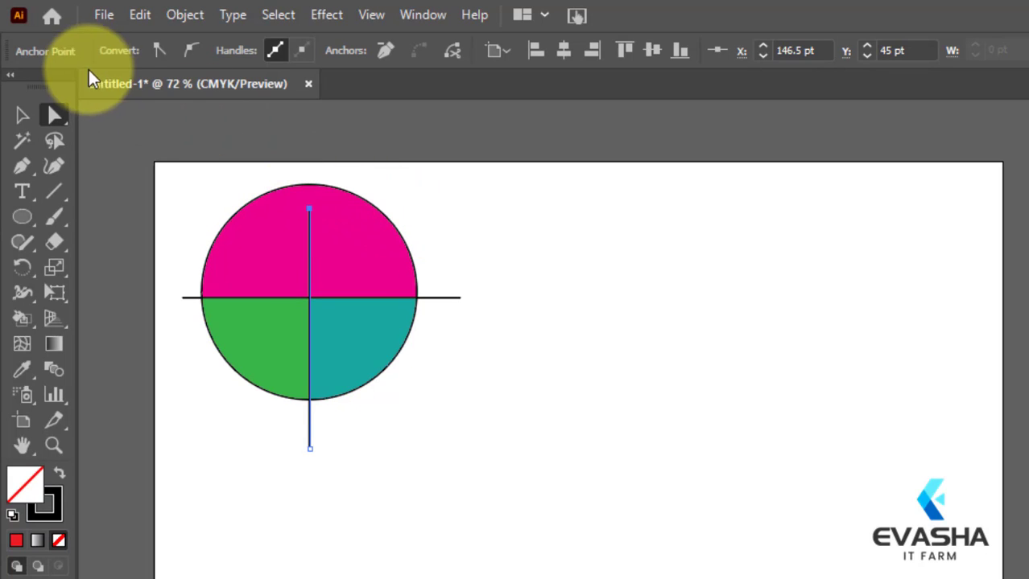
# Step: Select the whole Live Paint group and open its Gap Options with Gap Detection enabled
pyautogui.click(23, 115)
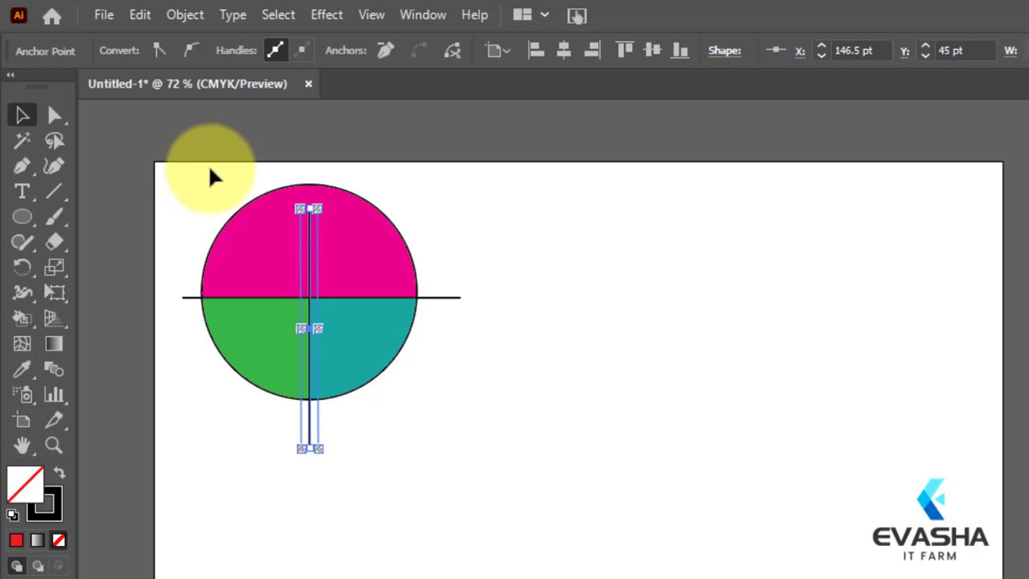
pyautogui.moveTo(215, 173); pyautogui.dragTo(475, 414)
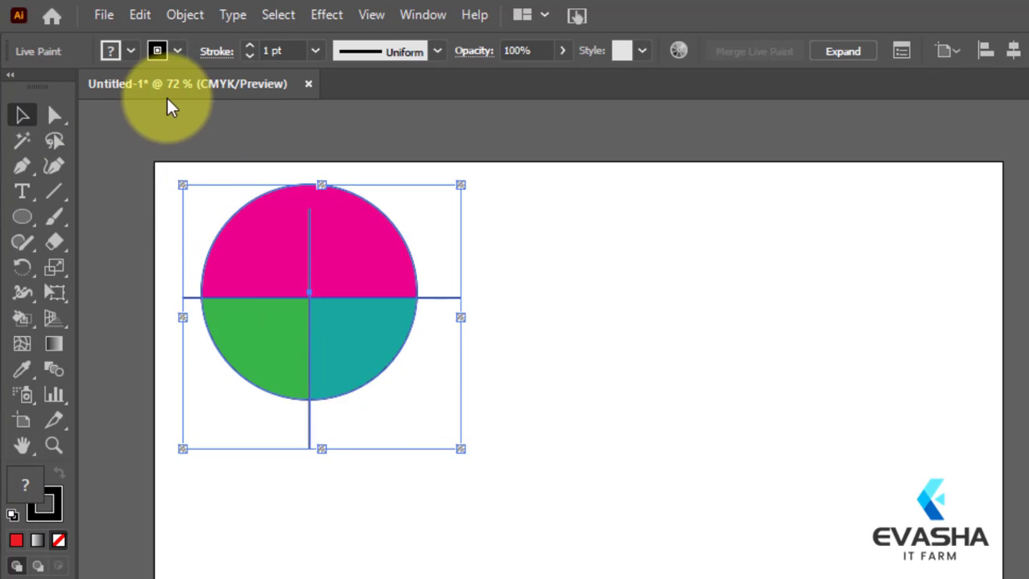
pyautogui.click(178, 12)
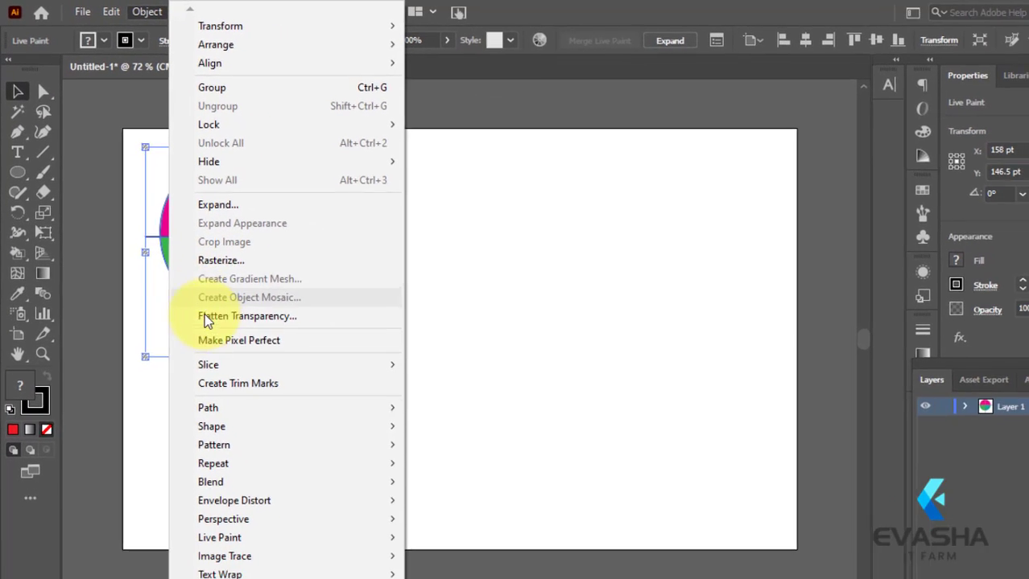
pyautogui.moveTo(237, 532)
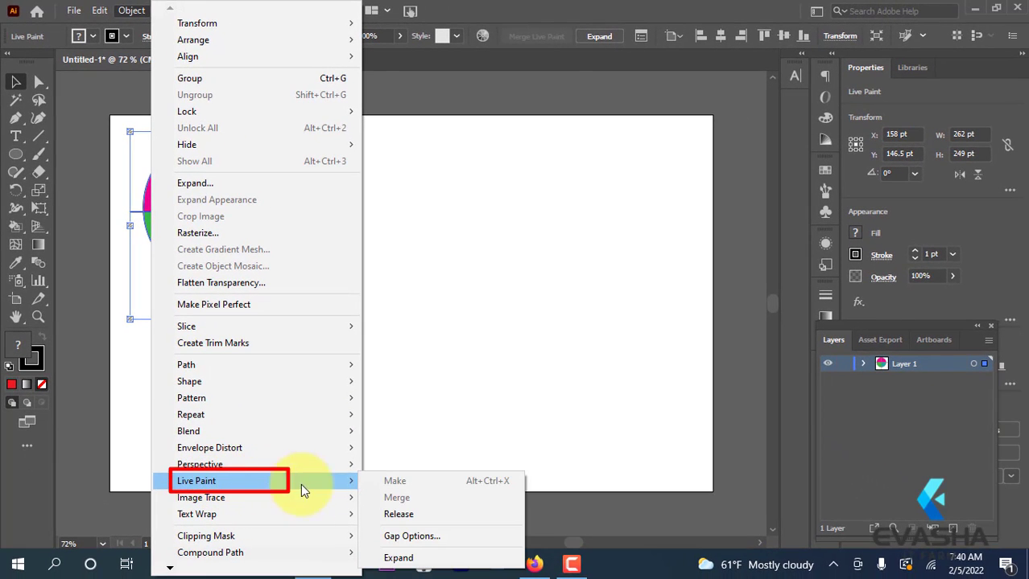
pyautogui.click(427, 542)
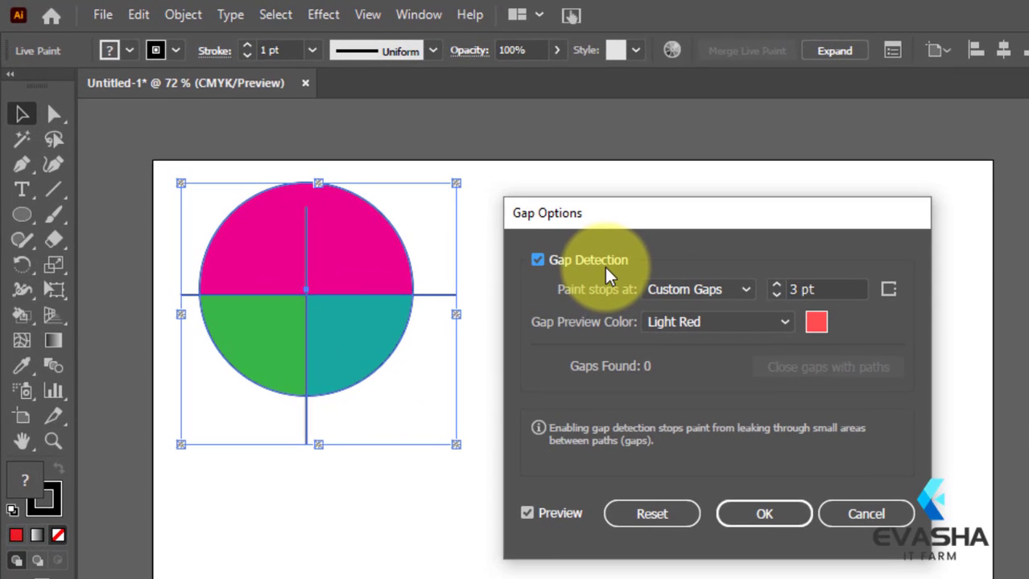
pyautogui.click(605, 266)
pyautogui.click(599, 266)
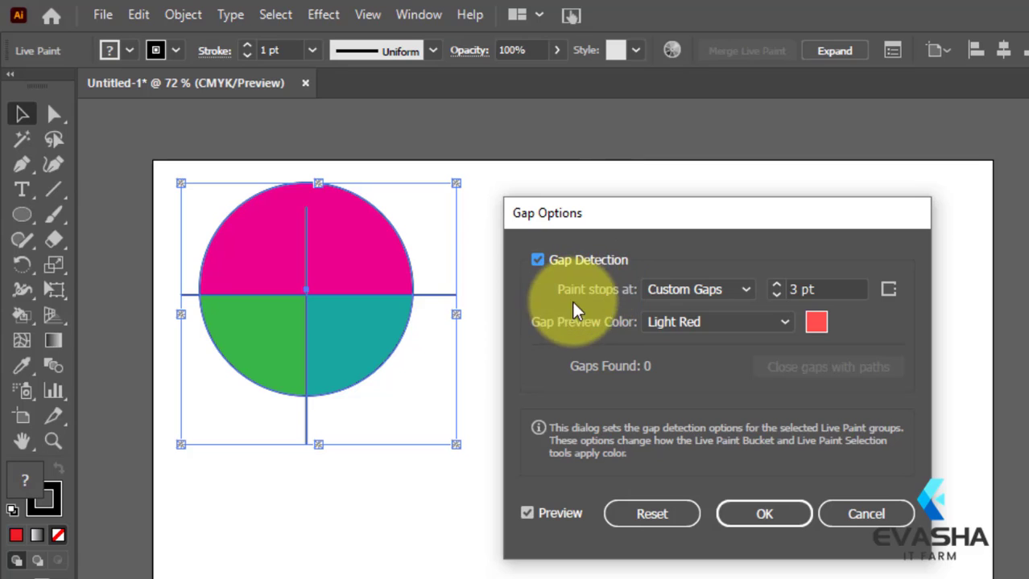
# Step: Make paint stop at custom gaps of 40 pt and apply the gap options
pyautogui.click(742, 288)
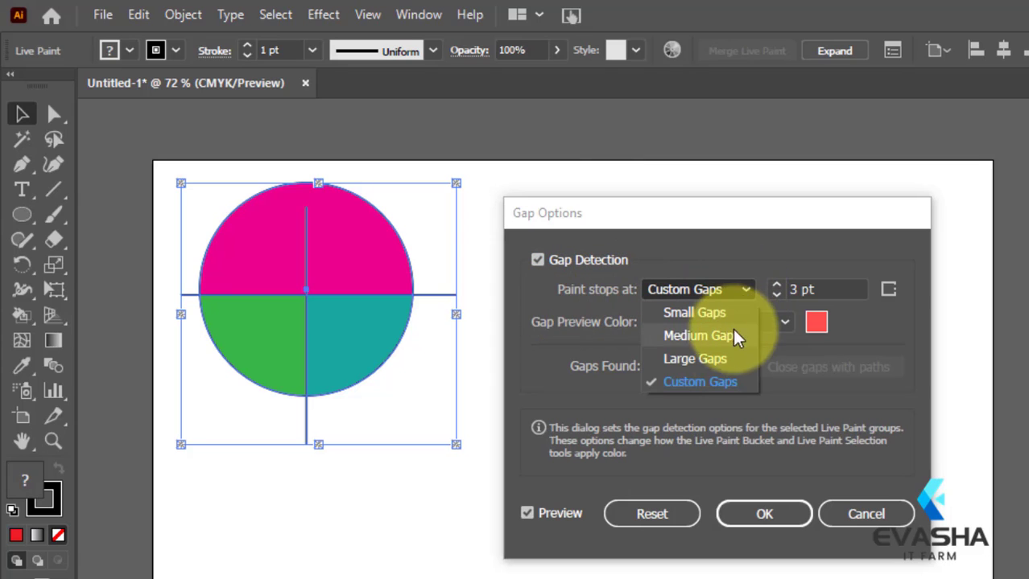
pyautogui.click(728, 384)
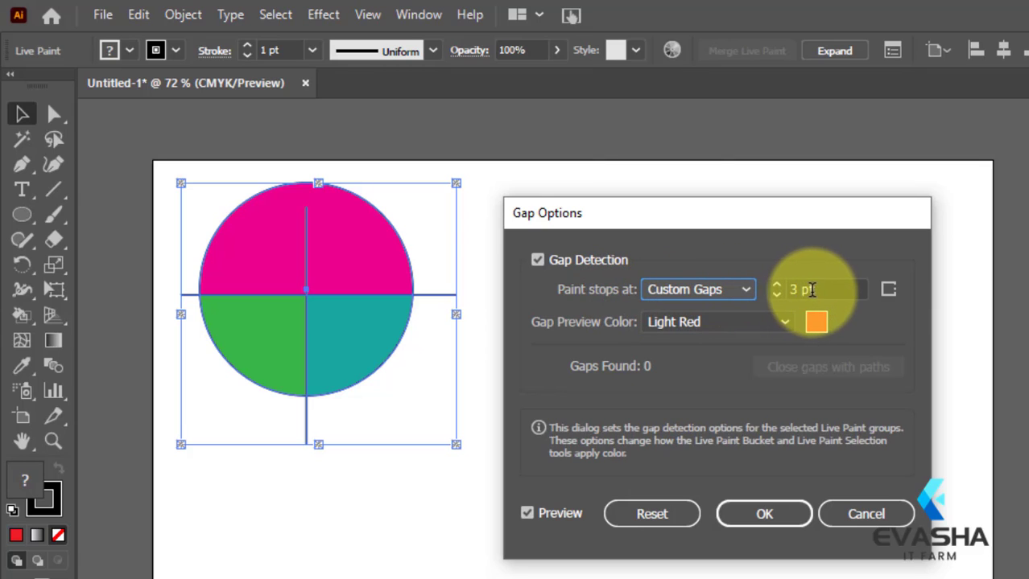
pyautogui.click(745, 290)
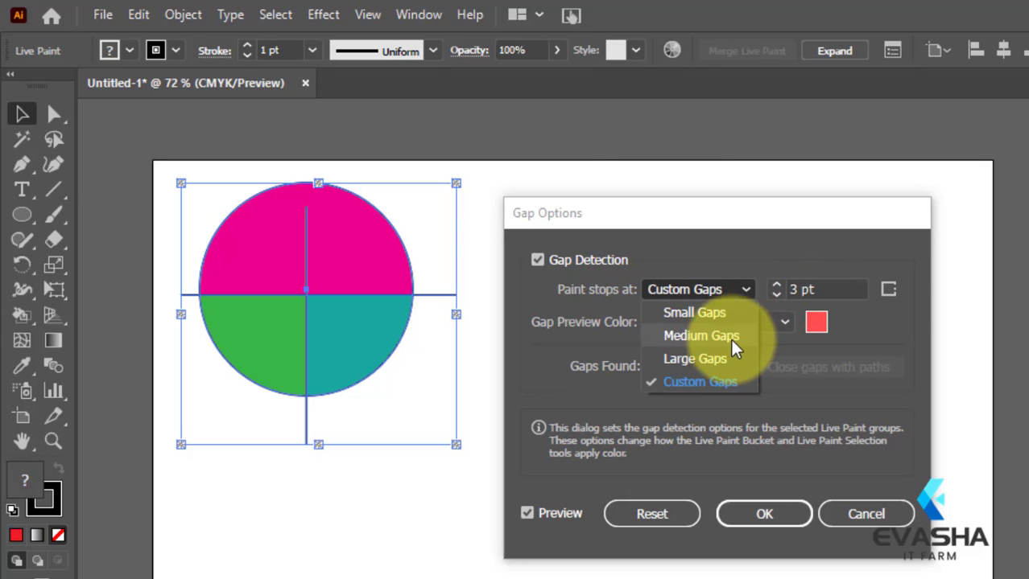
pyautogui.click(724, 359)
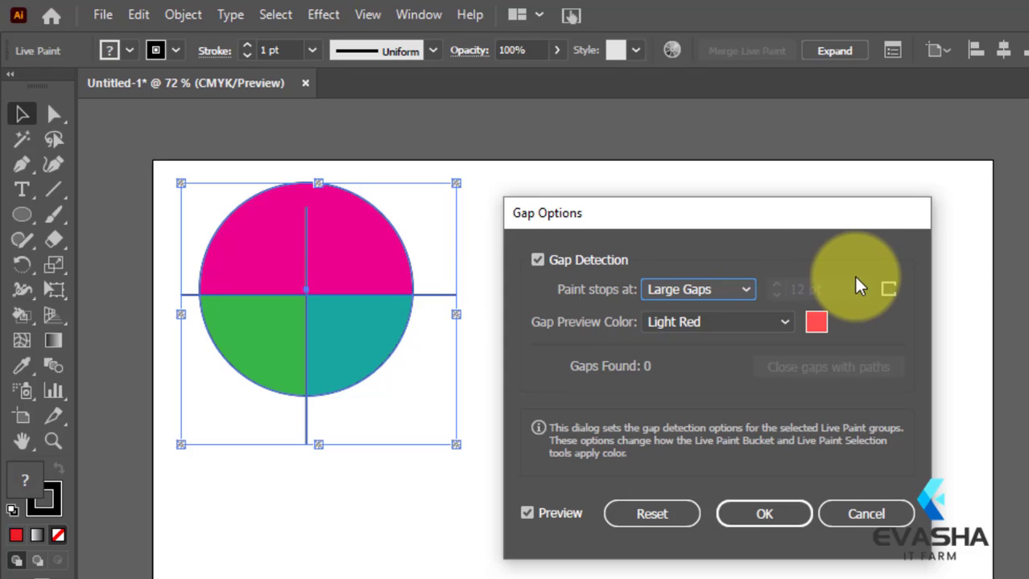
pyautogui.click(746, 290)
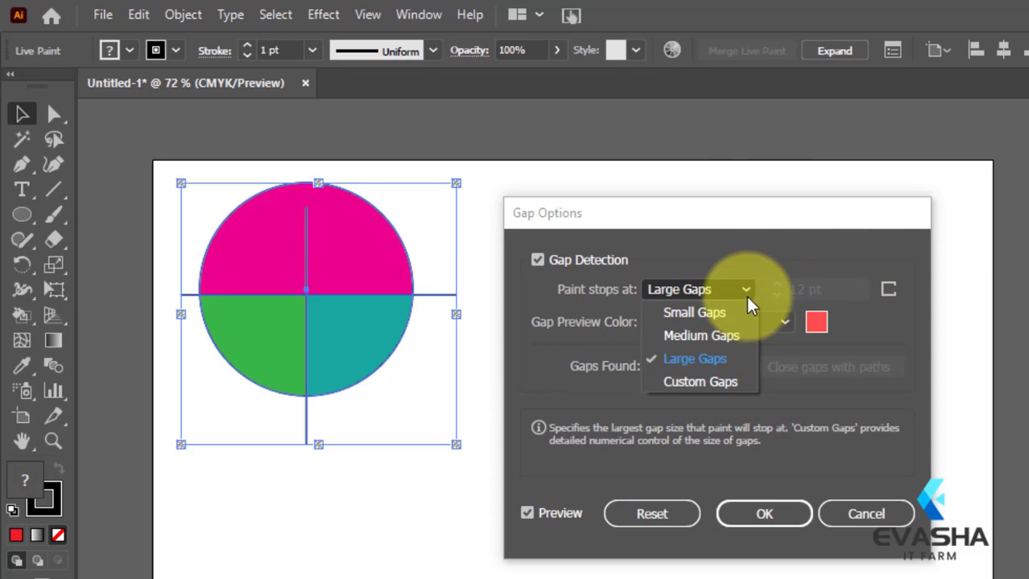
pyautogui.click(741, 390)
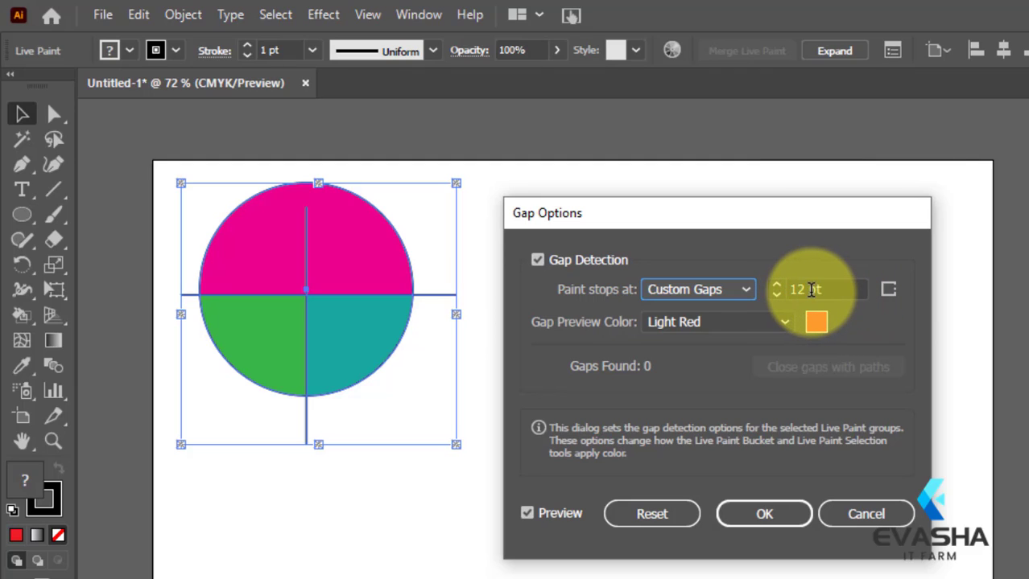
pyautogui.moveTo(829, 290); pyautogui.dragTo(781, 290)
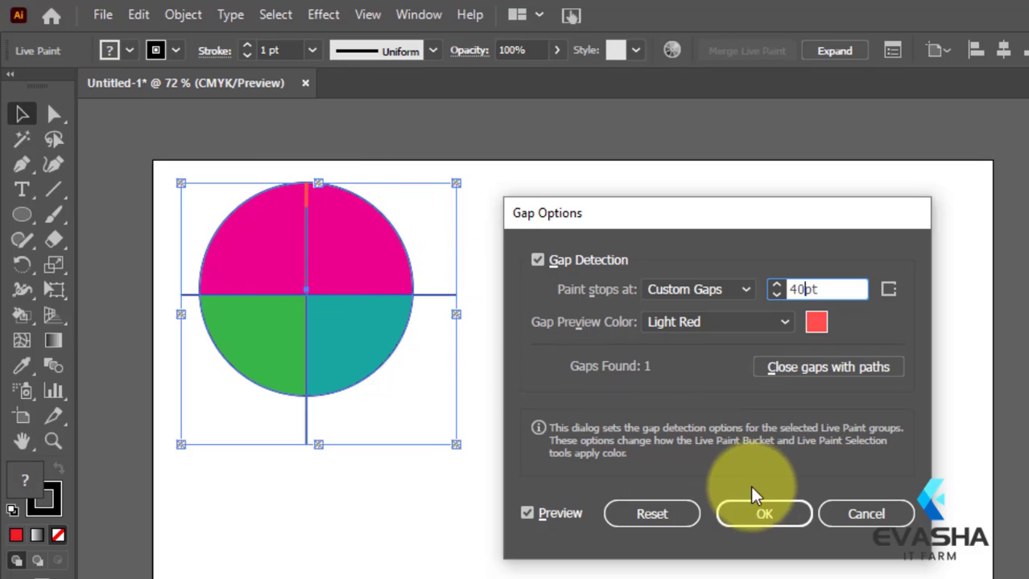
pyautogui.click(762, 515)
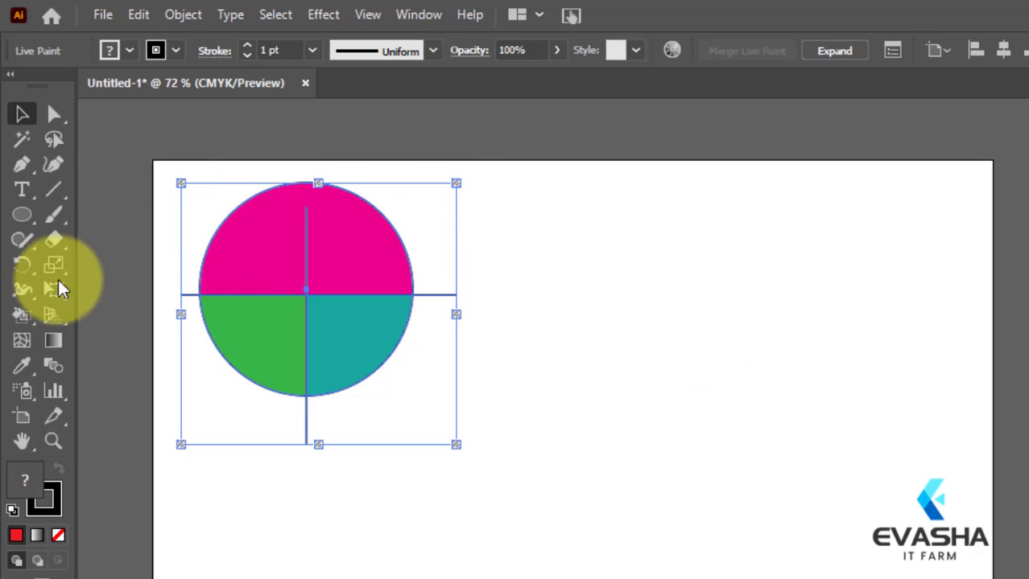
# Step: Fill the circle's upper-left quarter with orange-red using the Live Paint Bucket
pyautogui.click(22, 315)
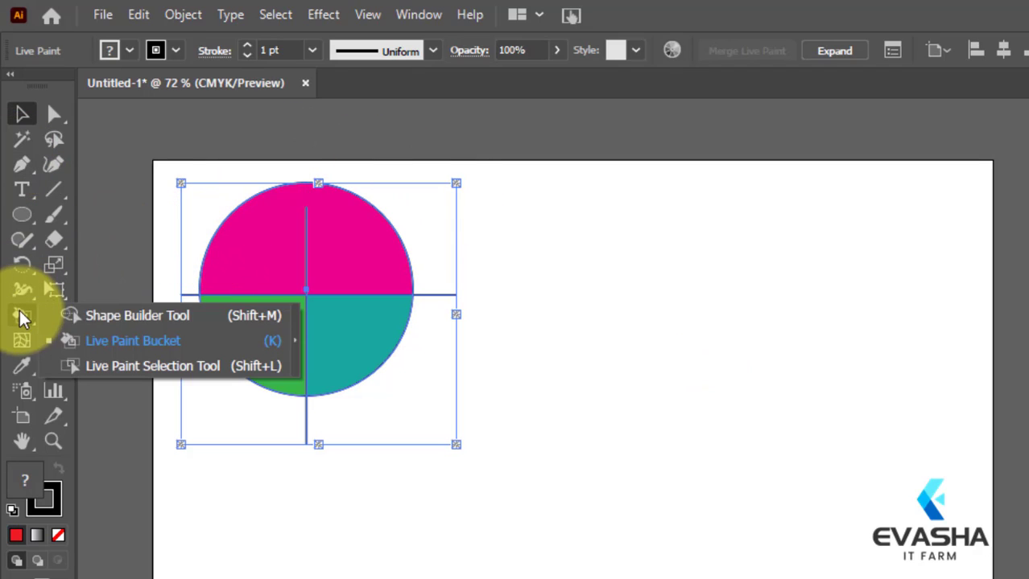
pyautogui.click(100, 338)
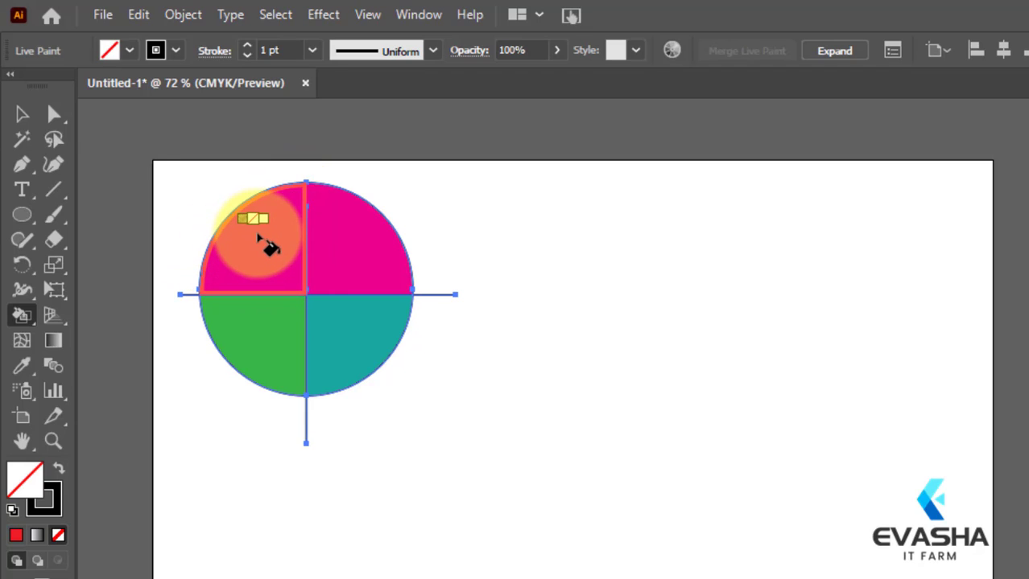
pyautogui.press('Right')
pyautogui.press('Right')
pyautogui.press('Right')
pyautogui.press('Right')
pyautogui.press('Right')
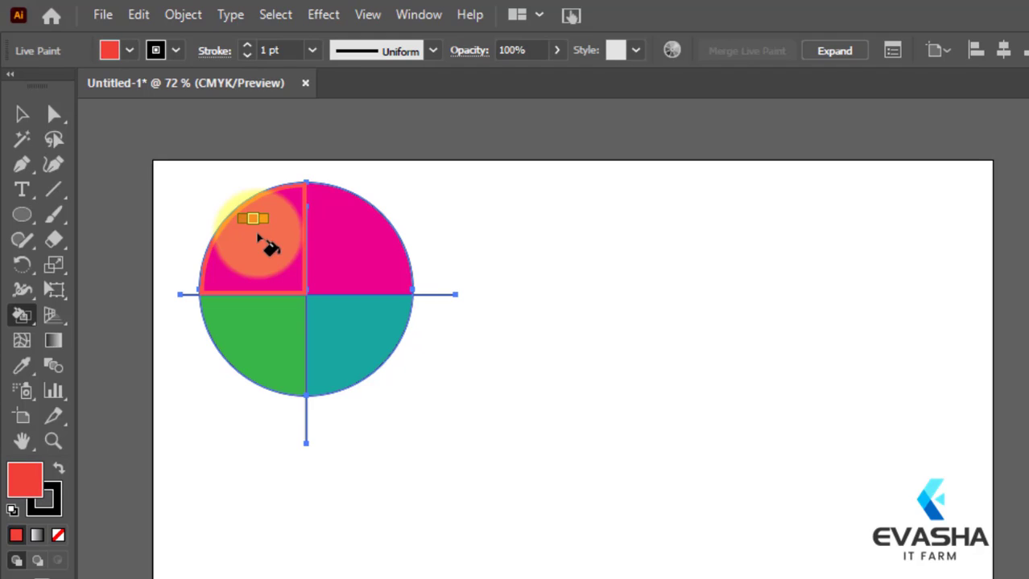
pyautogui.click(266, 243)
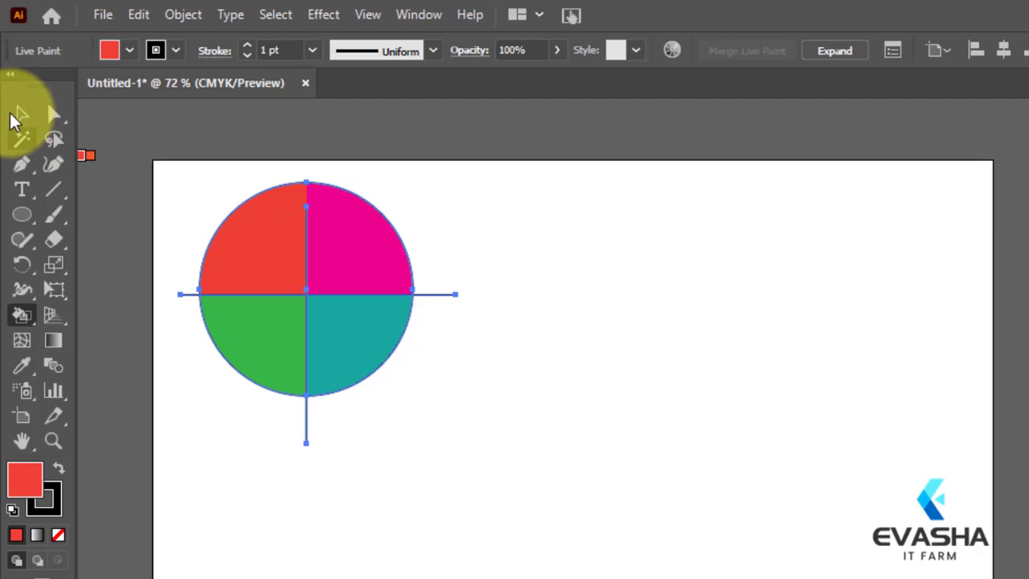
# Step: Isolate the Live Paint group, shift the circle slightly upward against the crossing lines and exit isolation mode
pyautogui.click(20, 115)
pyautogui.doubleClick(331, 249)
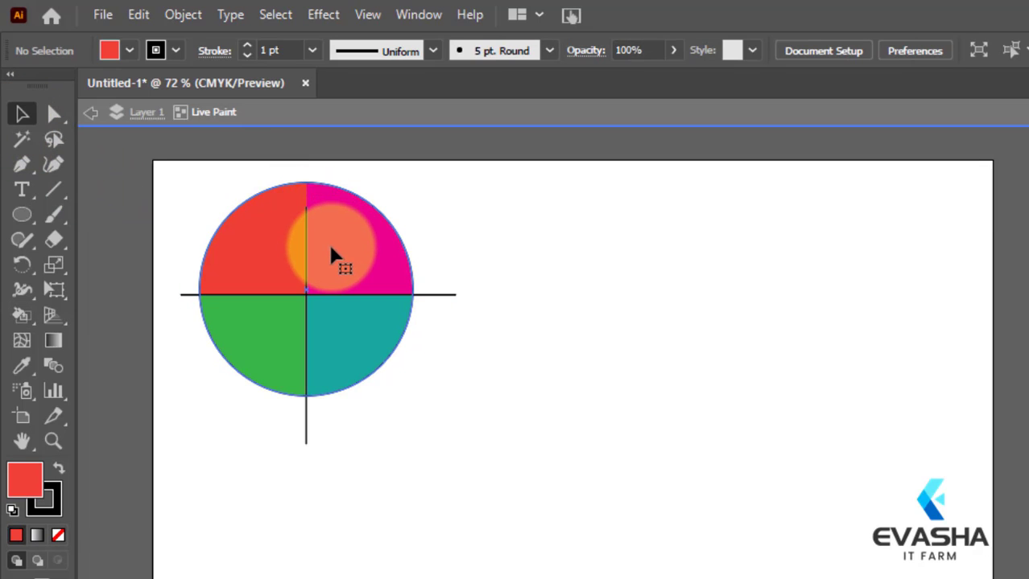
pyautogui.moveTo(330, 249)
pyautogui.mouseDown()
pyautogui.moveTo(404, 248)
pyautogui.moveTo(305, 271)
pyautogui.moveTo(286, 209)
pyautogui.moveTo(301, 188)
pyautogui.moveTo(275, 225)
pyautogui.moveTo(271, 276)
pyautogui.moveTo(367, 265)
pyautogui.moveTo(372, 251)
pyautogui.moveTo(345, 230)
pyautogui.moveTo(309, 229)
pyautogui.moveTo(284, 241)
pyautogui.moveTo(285, 276)
pyautogui.moveTo(262, 257)
pyautogui.moveTo(314, 266)
pyautogui.moveTo(321, 274)
pyautogui.moveTo(299, 285)
pyautogui.moveTo(311, 296)
pyautogui.moveTo(329, 279)
pyautogui.moveTo(293, 223)
pyautogui.moveTo(317, 225)
pyautogui.mouseUp()
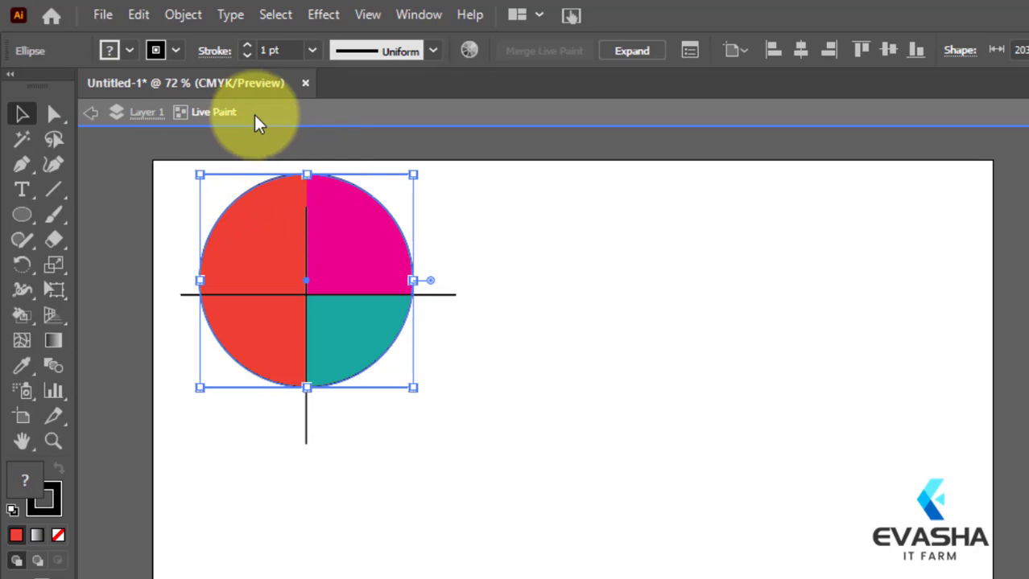
pyautogui.click(187, 13)
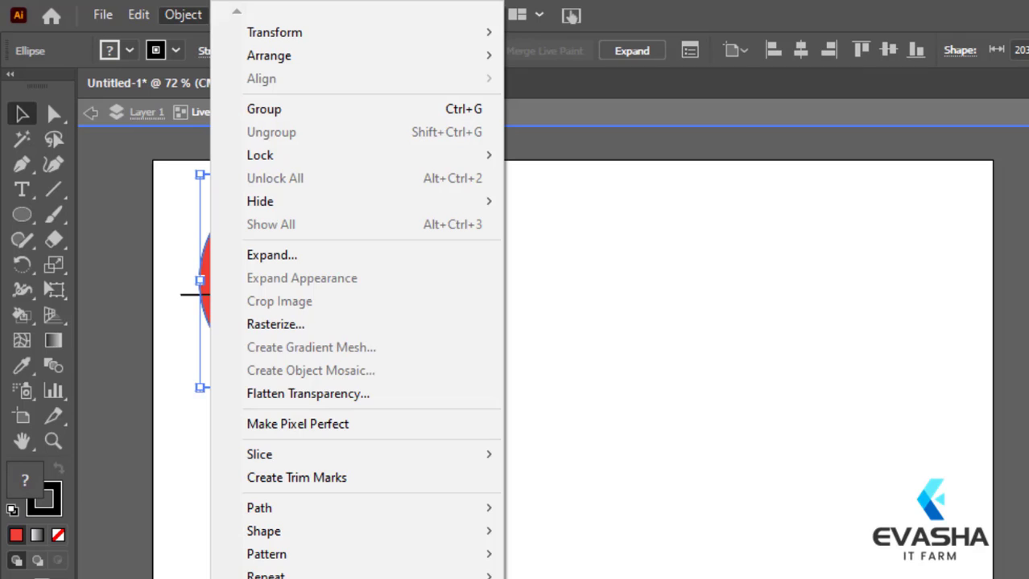
pyautogui.click(666, 490)
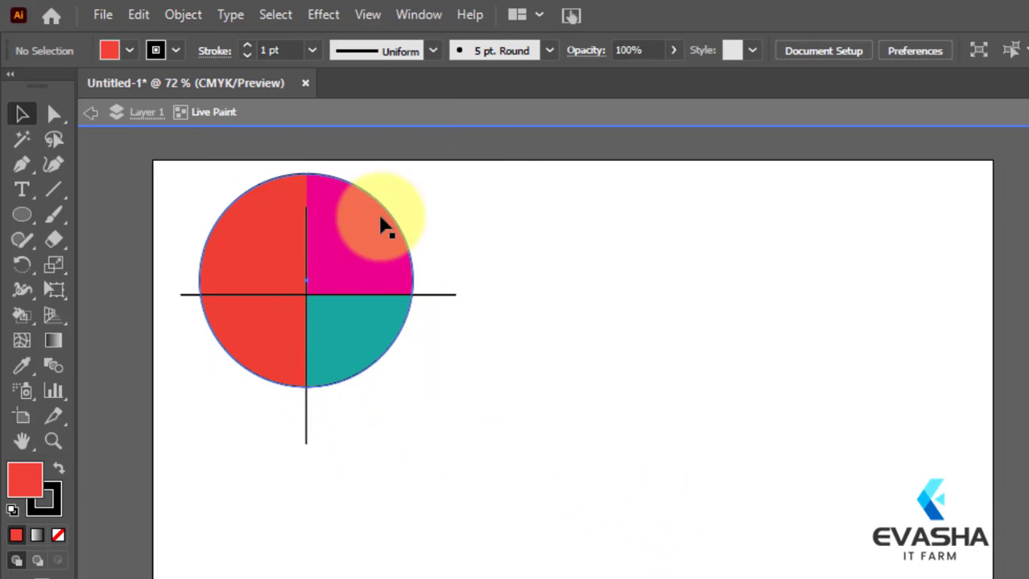
pyautogui.click(678, 119)
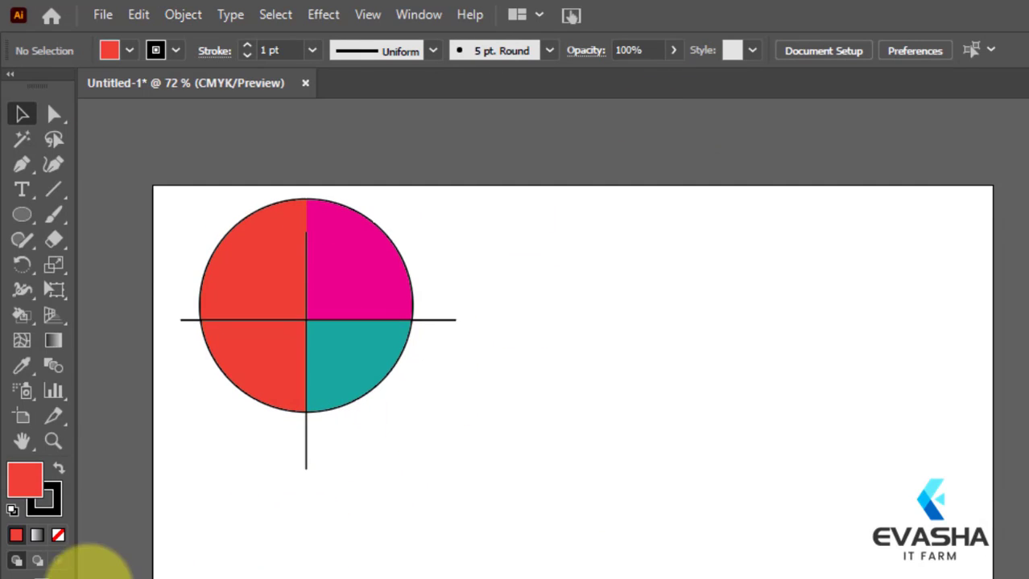
pyautogui.click(27, 313)
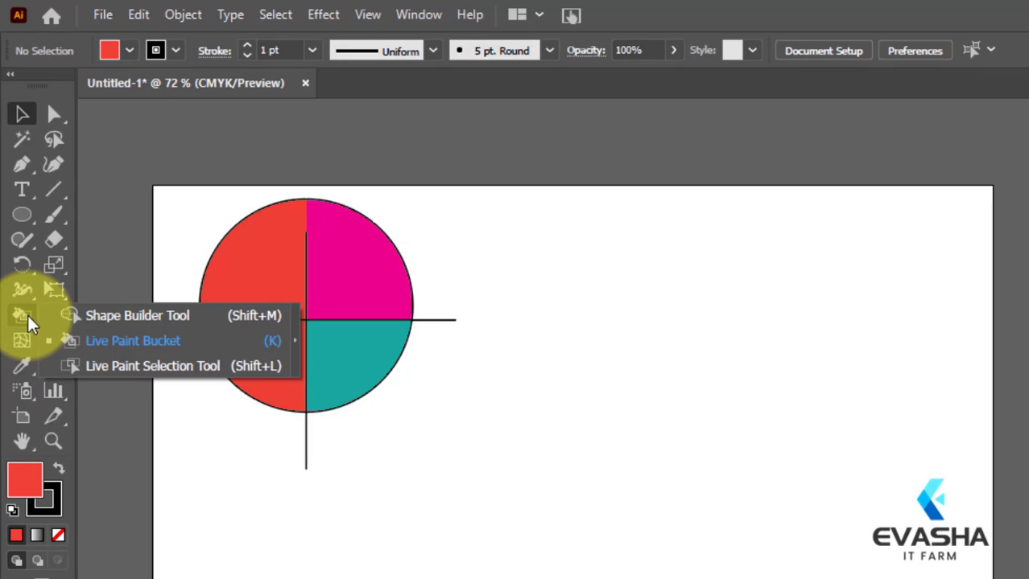
pyautogui.click(499, 394)
# Step: Move the whole Live Paint group slightly downward and extend the vertical line's upper end past the circle's top edge to Y 21 pt
pyautogui.click(276, 292)
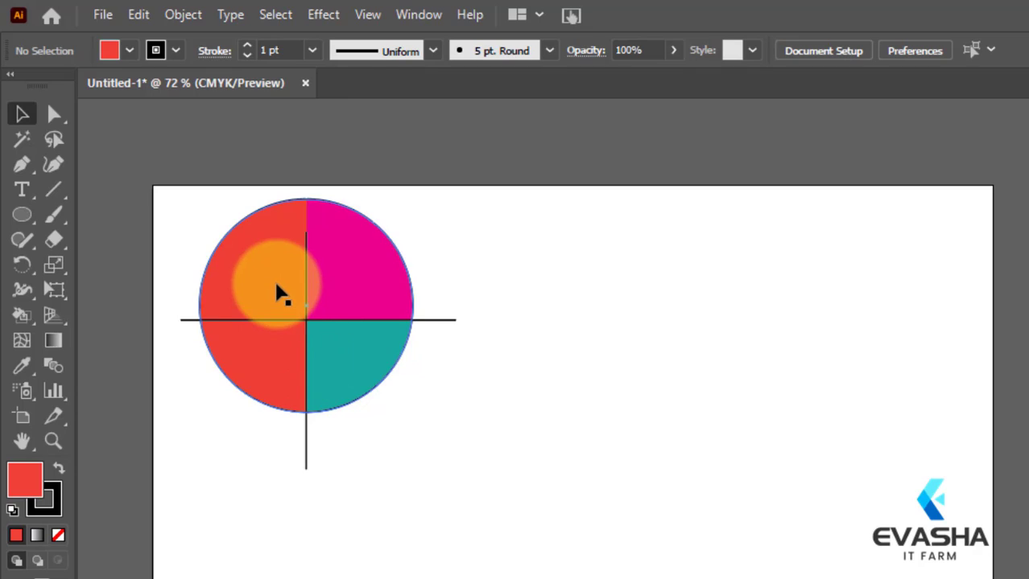
pyautogui.moveTo(273, 256); pyautogui.dragTo(273, 279)
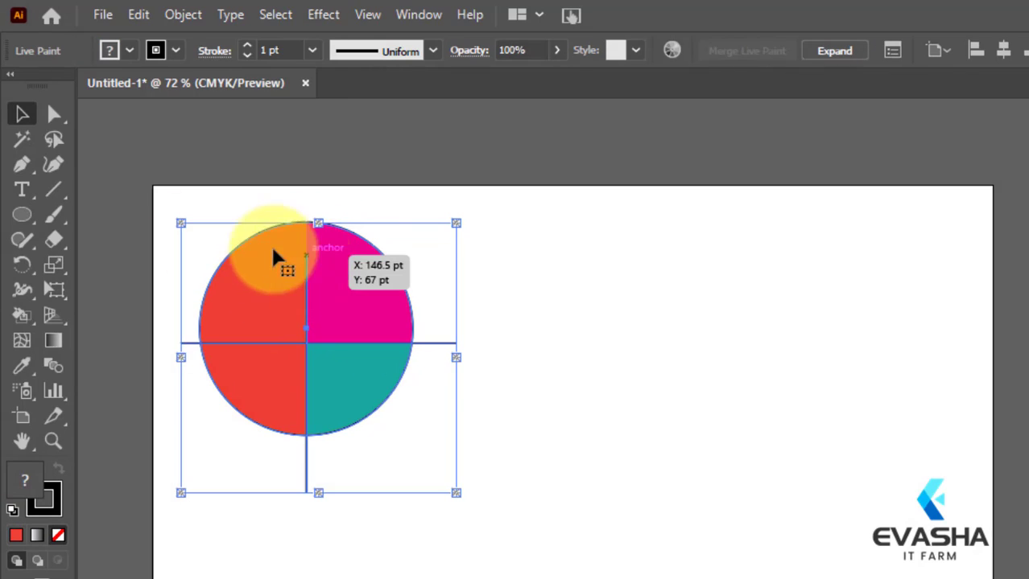
pyautogui.click(54, 114)
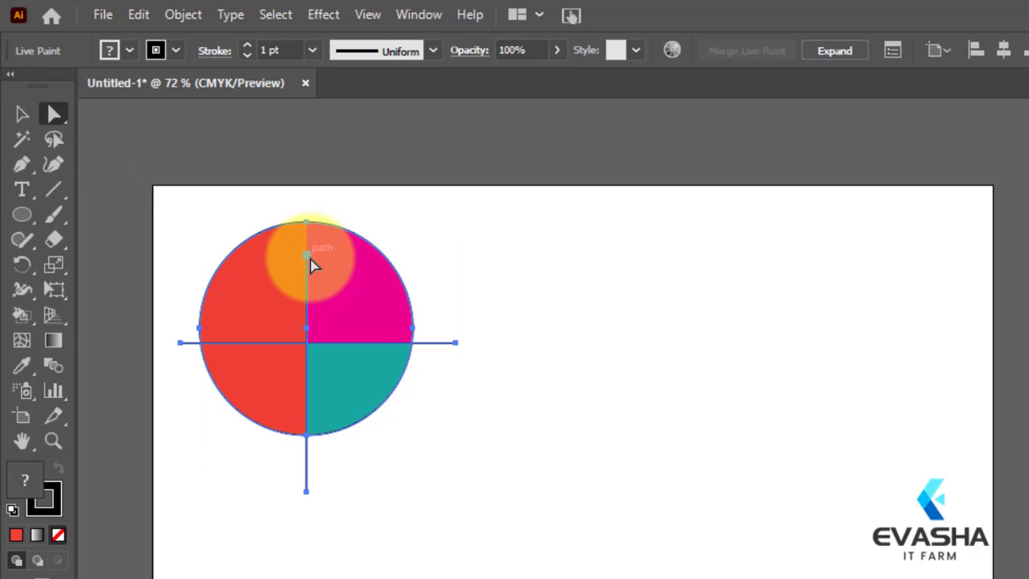
pyautogui.click(309, 258)
pyautogui.moveTo(311, 260); pyautogui.dragTo(308, 208)
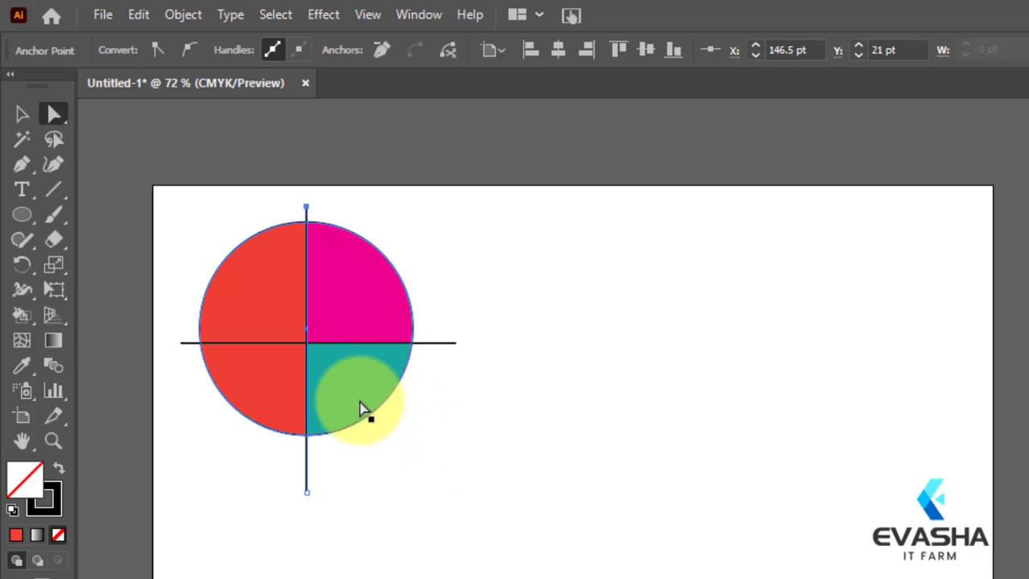
pyautogui.click(584, 425)
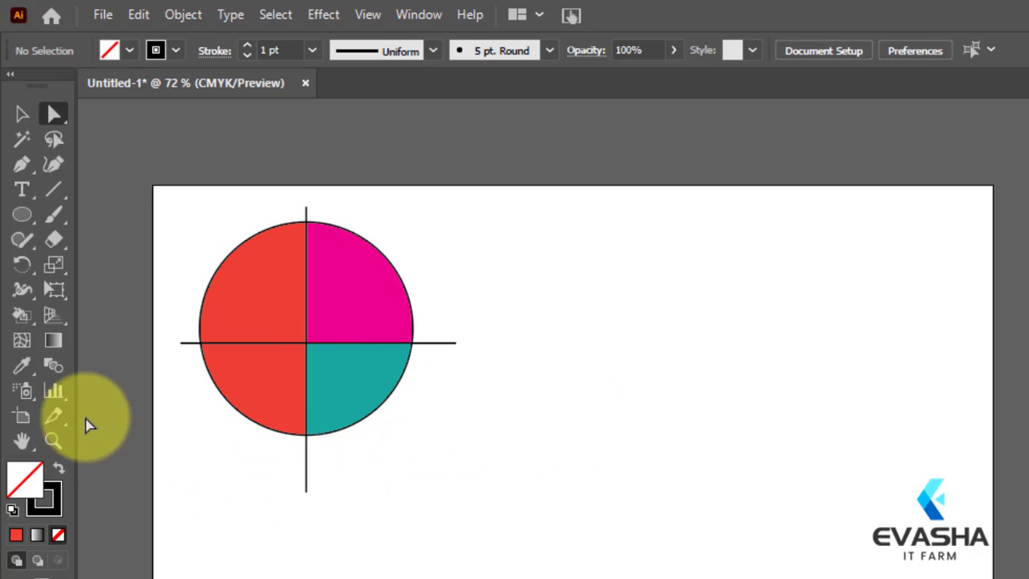
pyautogui.rightClick(18, 322)
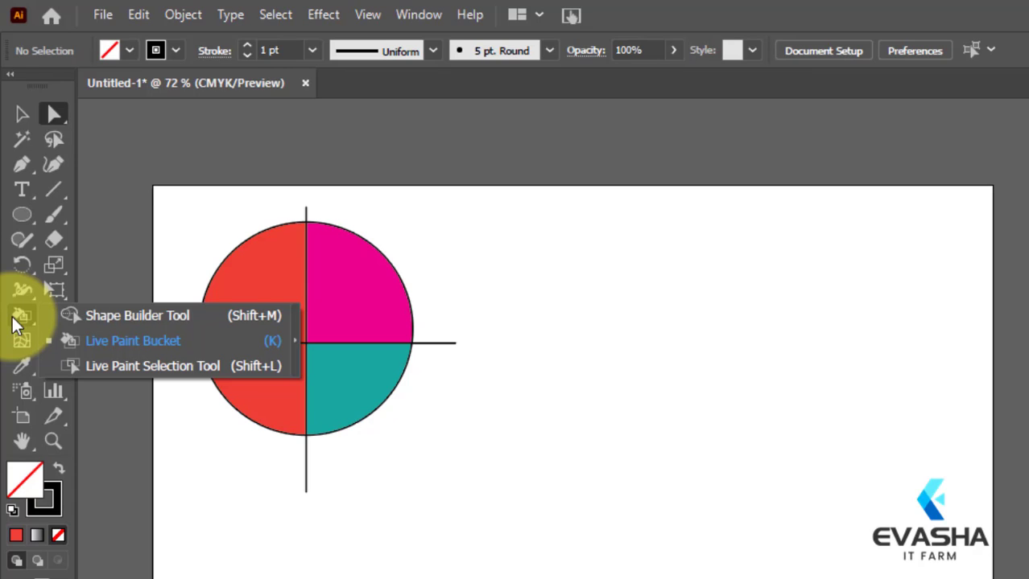
pyautogui.click(457, 459)
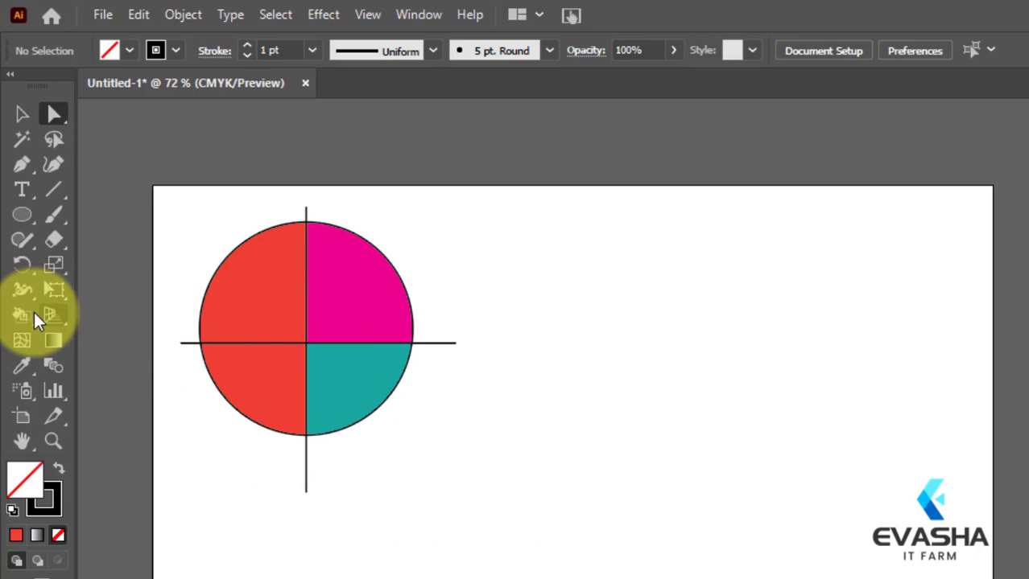
# Step: Select the horizontal line's left segment inside the circle with the Live Paint Selection Tool and give its stroke the fading blue gradient swatch
pyautogui.click(21, 113)
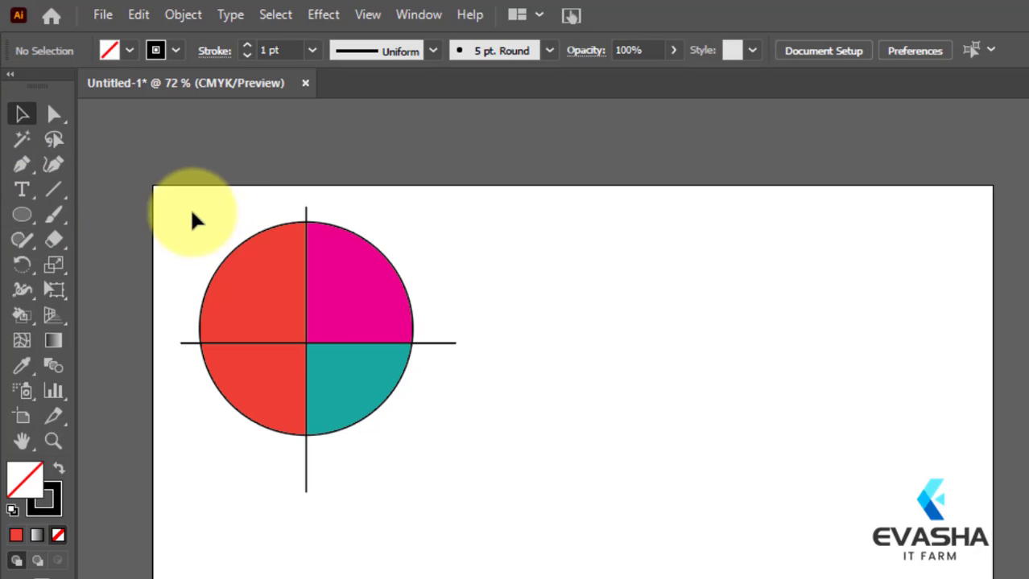
pyautogui.moveTo(191, 212); pyautogui.dragTo(515, 447)
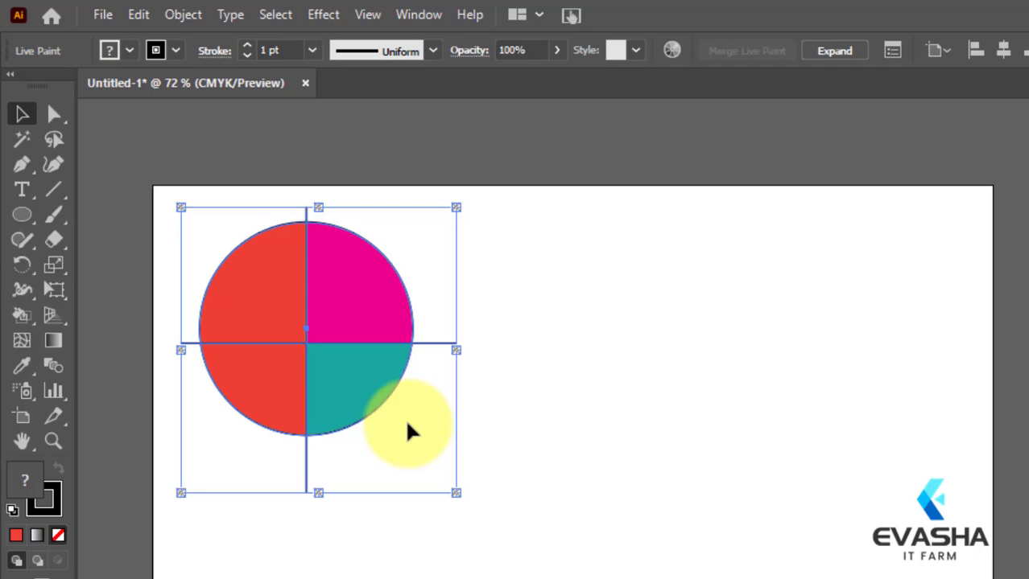
pyautogui.click(27, 315)
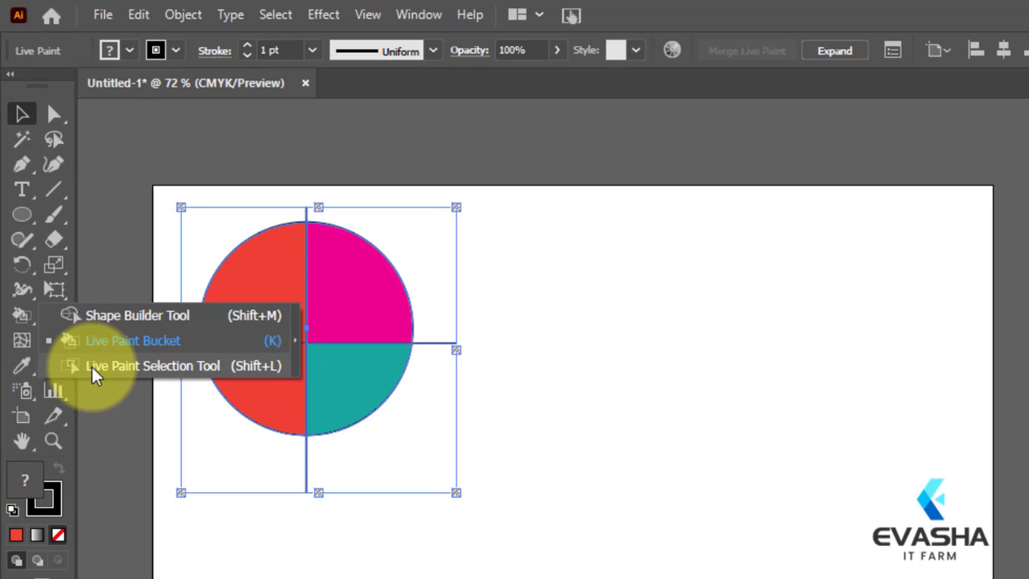
pyautogui.click(92, 366)
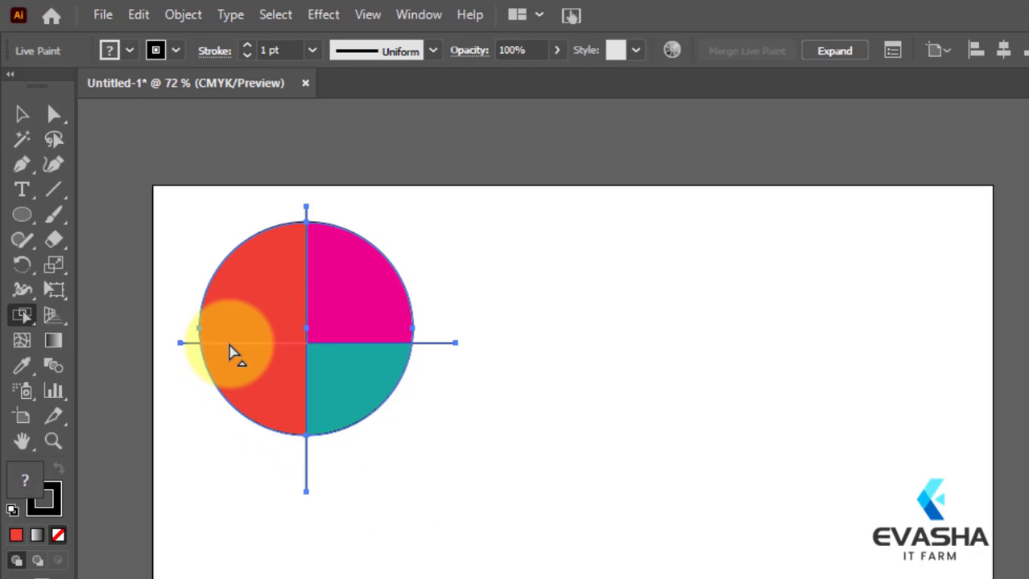
pyautogui.hotkey('shift', 'l')
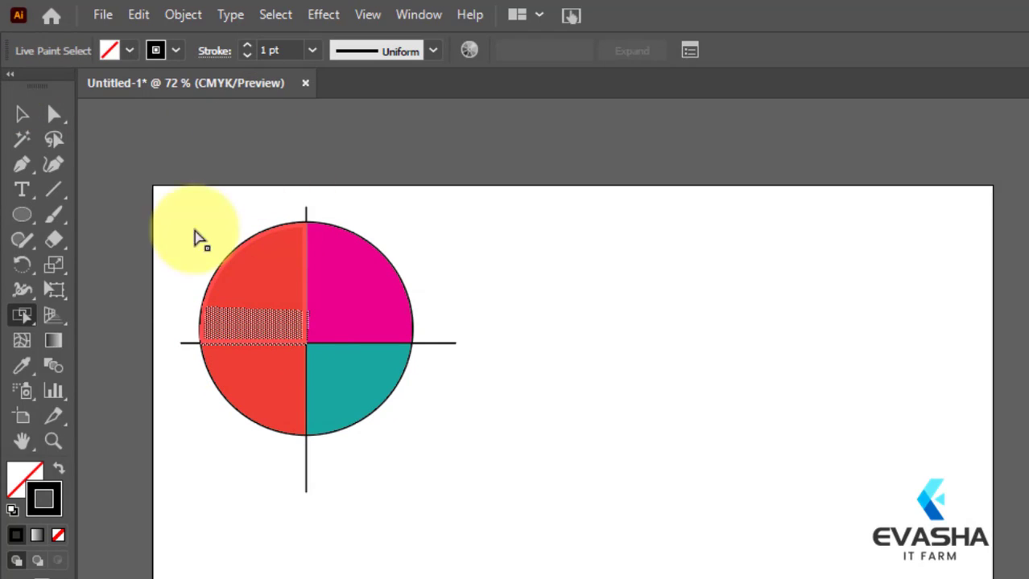
pyautogui.click(174, 50)
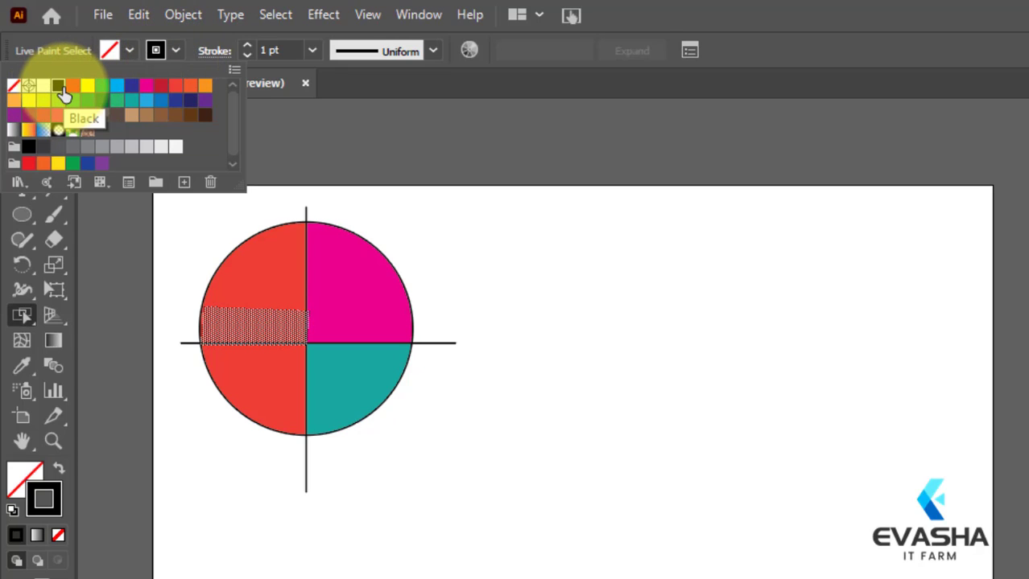
pyautogui.click(160, 114)
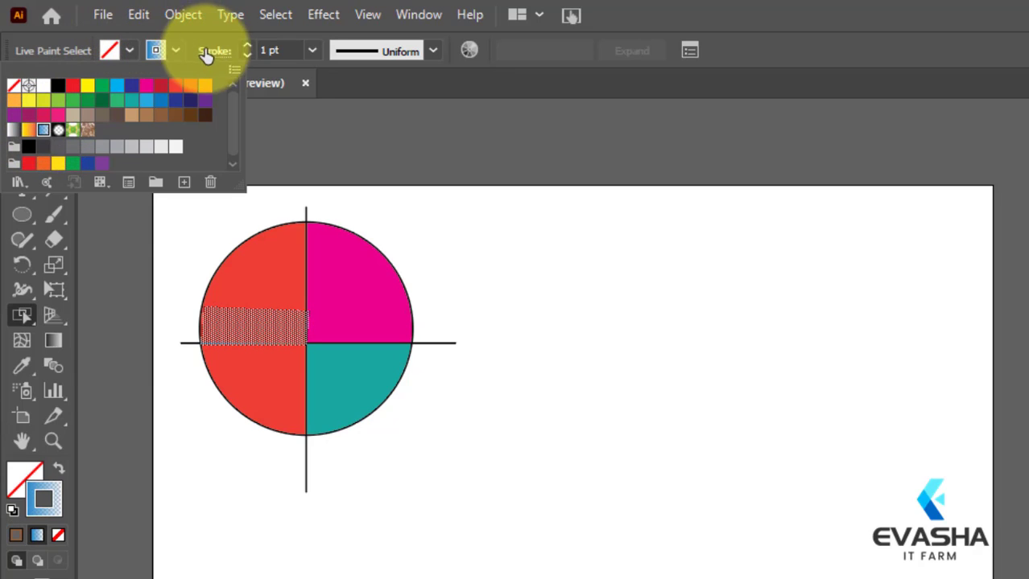
# Step: Try a 10 pt stroke weight on the left horizontal segment and settle on 20 pt
pyautogui.click(312, 51)
pyautogui.click(311, 51)
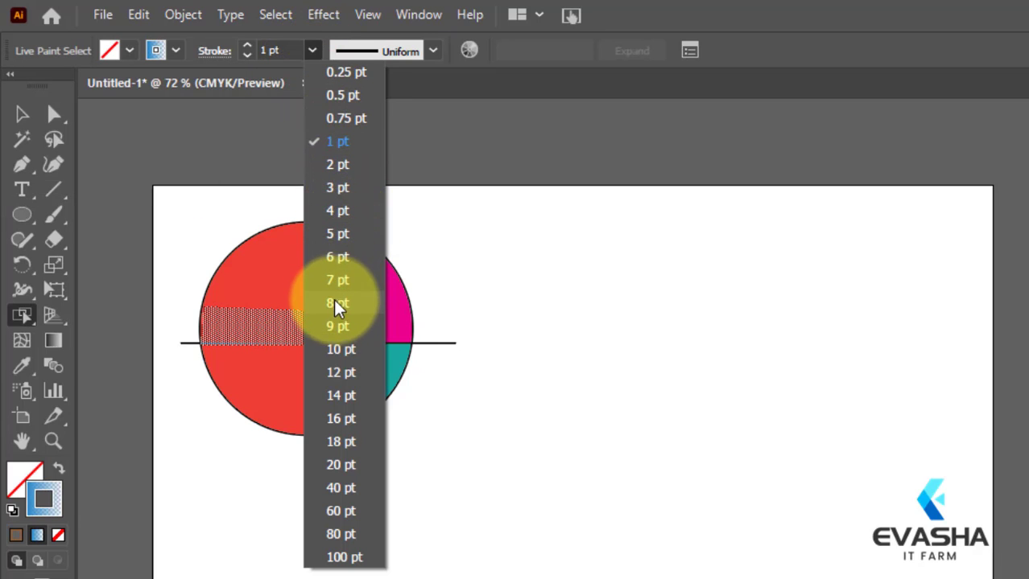
pyautogui.click(335, 348)
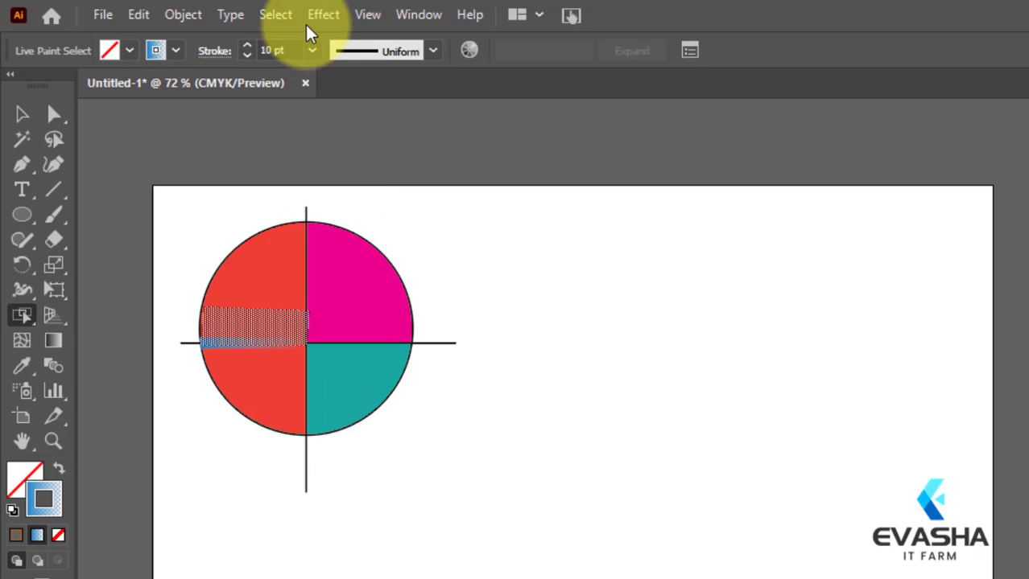
pyautogui.click(309, 51)
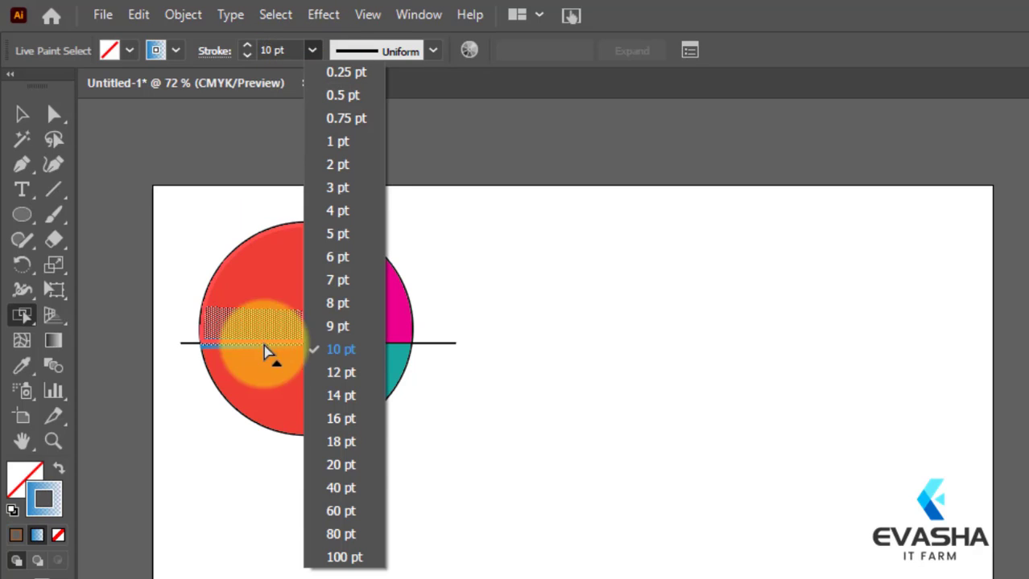
pyautogui.click(339, 462)
pyautogui.click(22, 114)
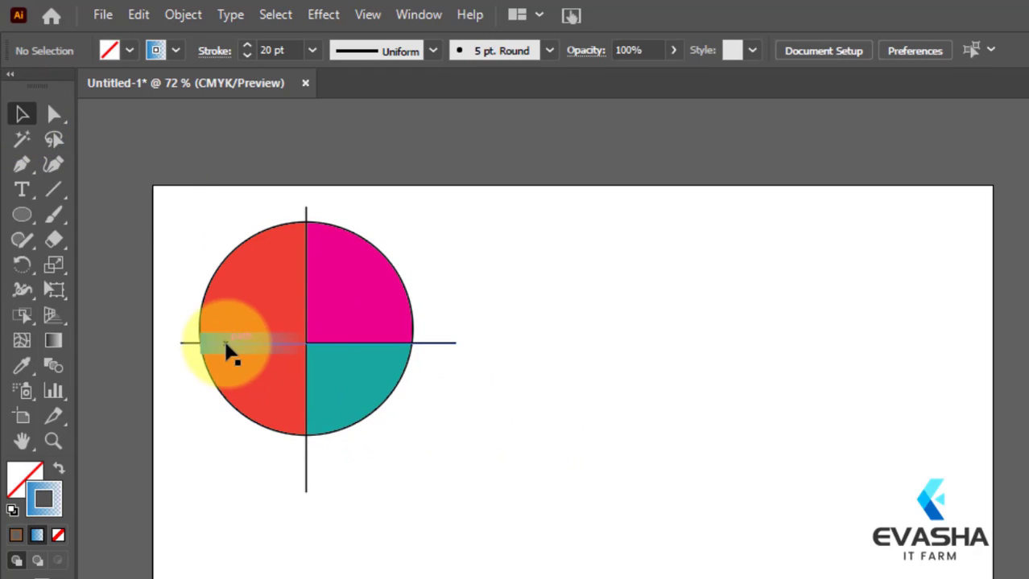
# Step: Select the horizontal line's right segment inside the circle with the Live Paint Selection Tool and apply the fading blue gradient to its stroke
pyautogui.click(359, 351)
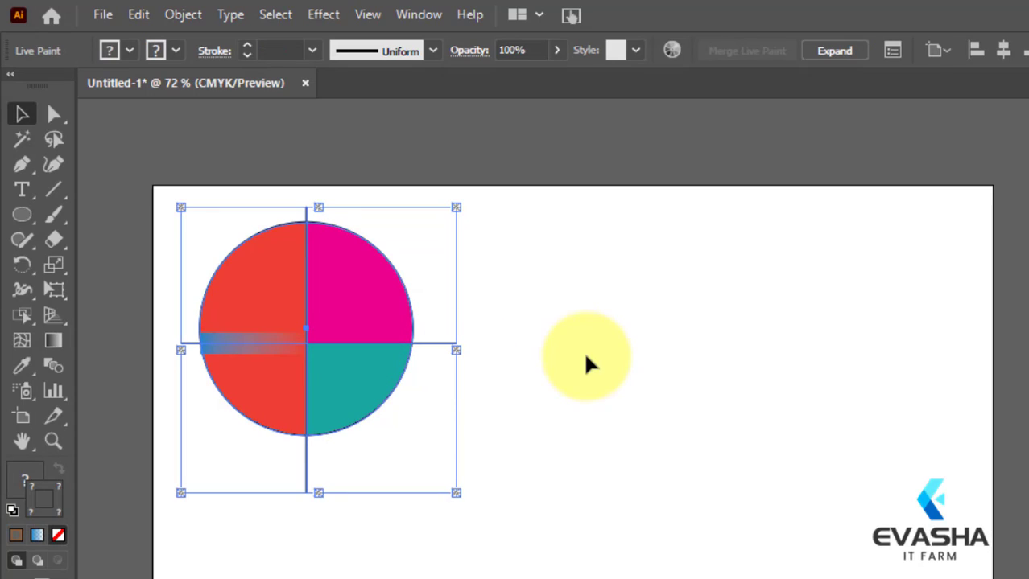
pyautogui.click(22, 313)
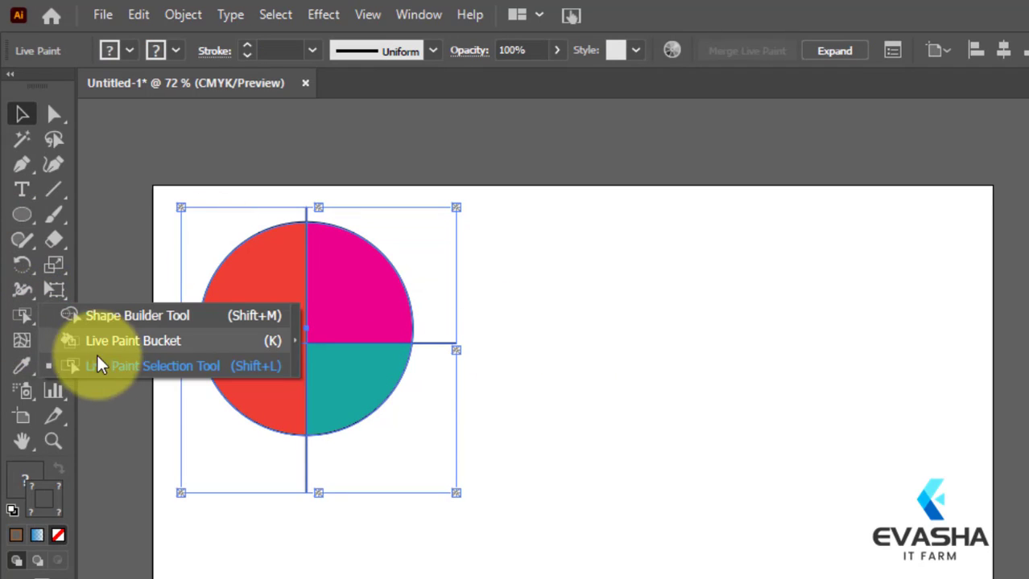
pyautogui.click(109, 366)
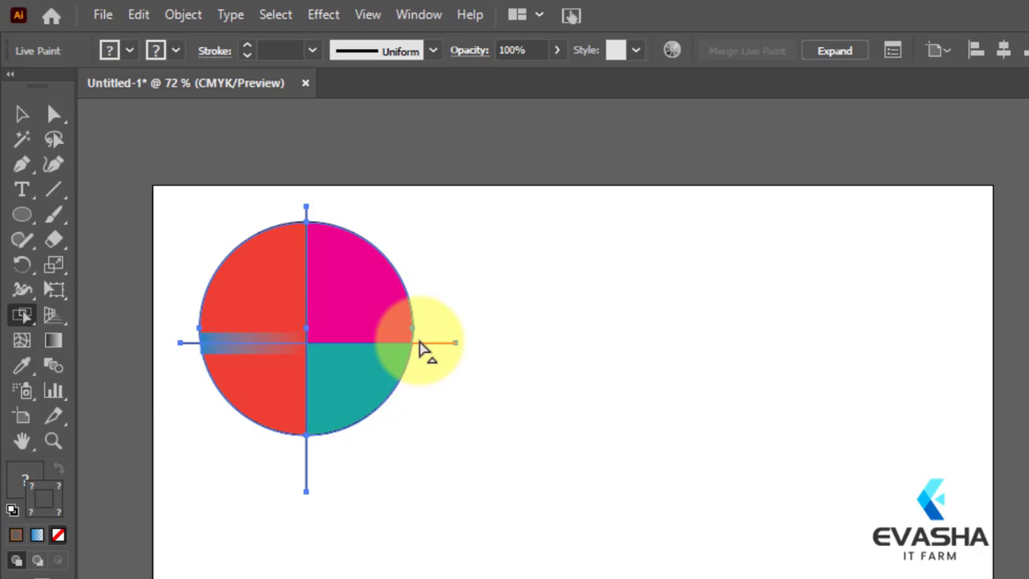
pyautogui.click(361, 337)
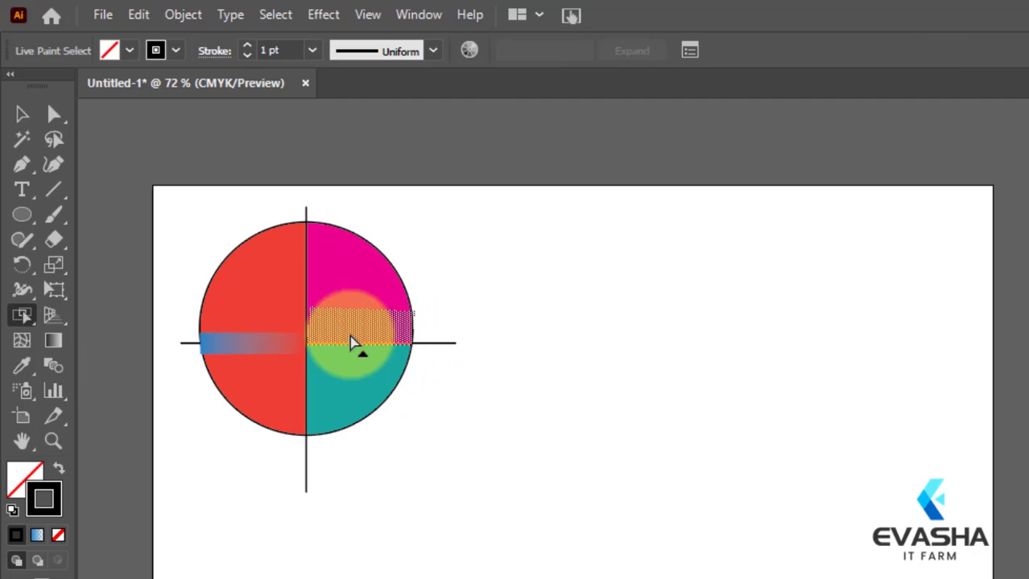
pyautogui.click(174, 51)
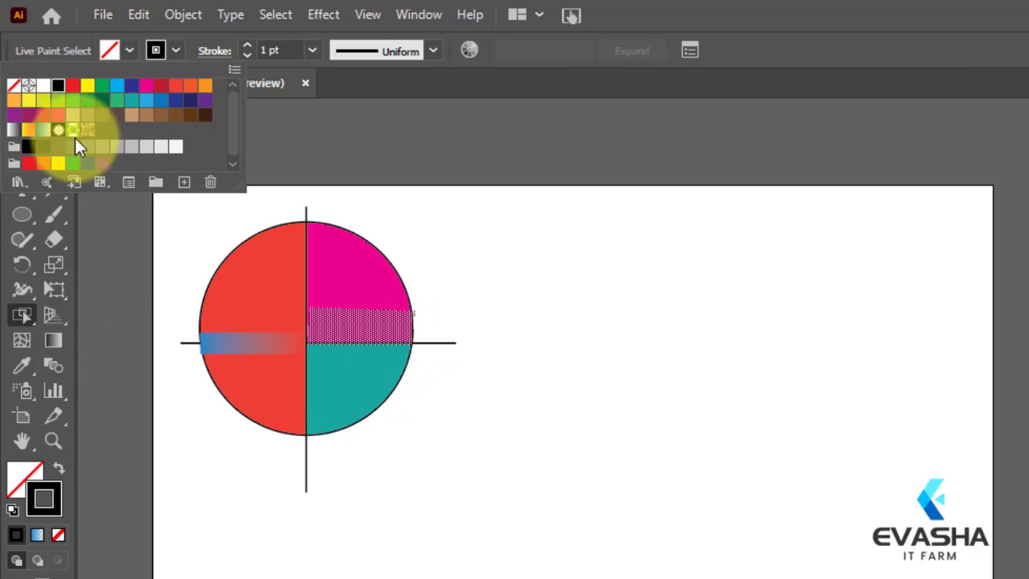
pyautogui.click(46, 134)
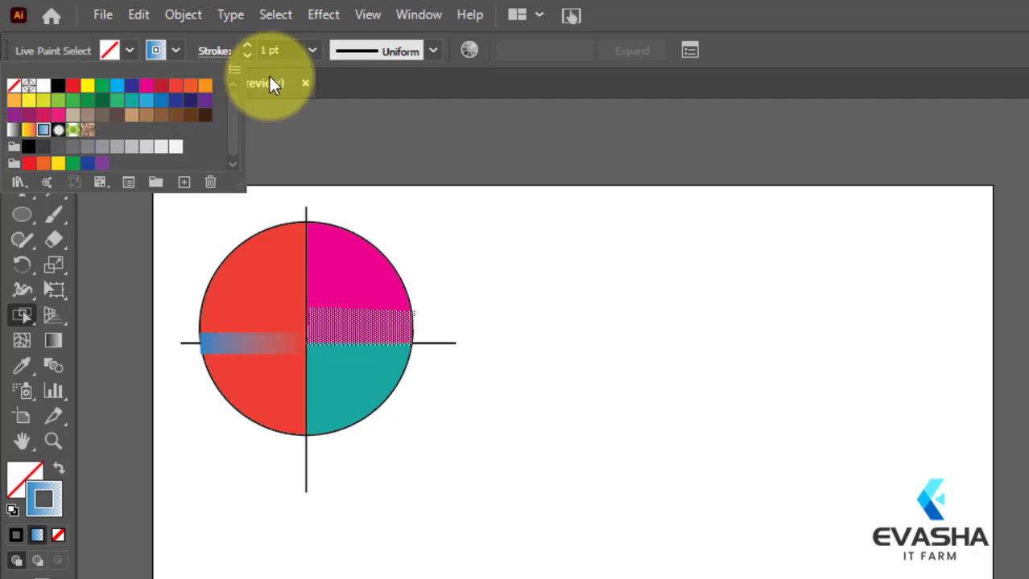
# Step: Set the right horizontal segment's stroke weight to 40 pt and leave the Live Paint selection
pyautogui.click(312, 51)
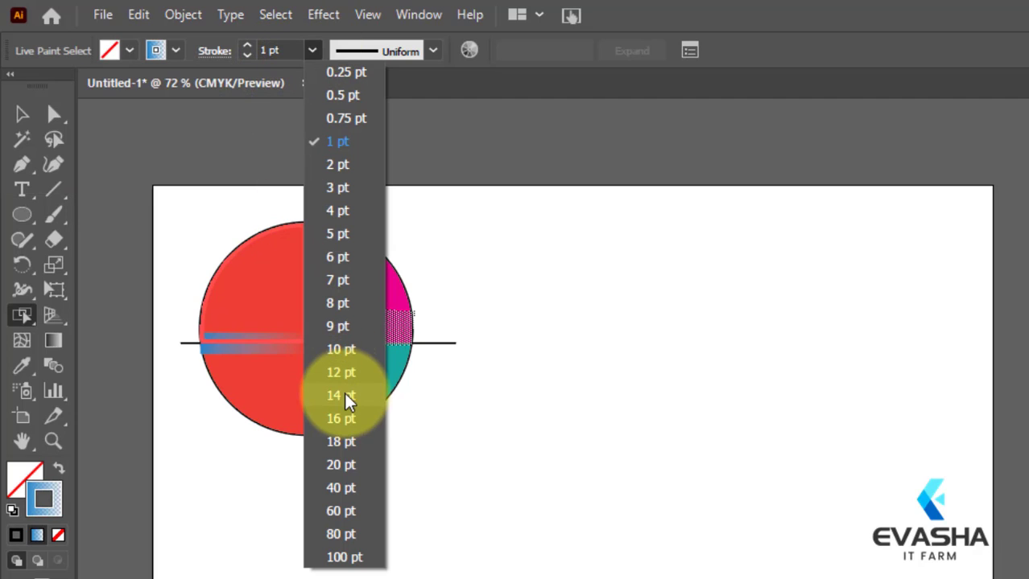
pyautogui.click(346, 486)
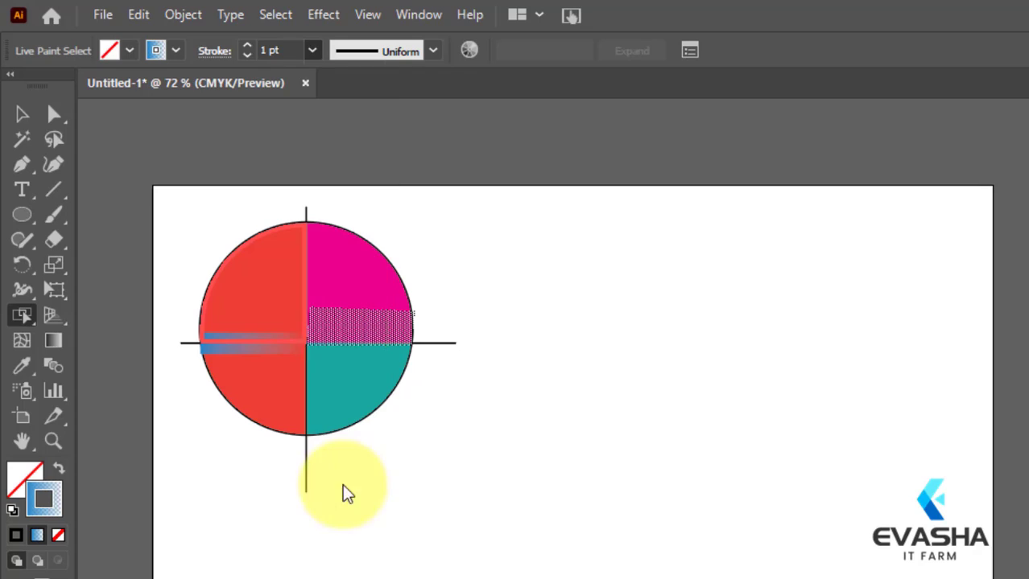
pyautogui.click(21, 113)
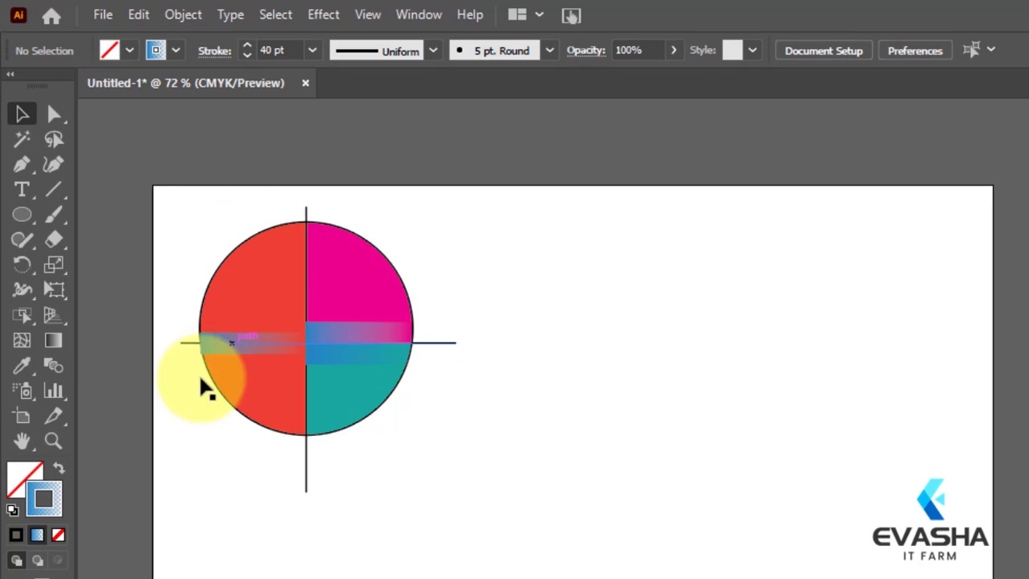
# Step: Select the vertical line's upper segment inside the circle with the Live Paint Selection Tool and set its stroke weight to 20 pt
pyautogui.moveTo(272, 273); pyautogui.dragTo(367, 350)
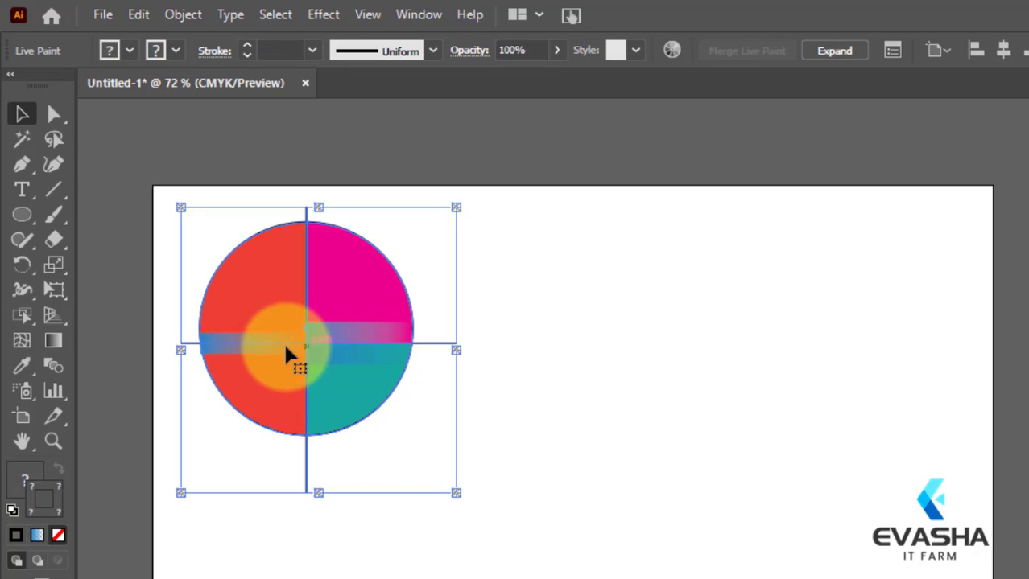
pyautogui.moveTo(24, 321); pyautogui.dragTo(112, 372)
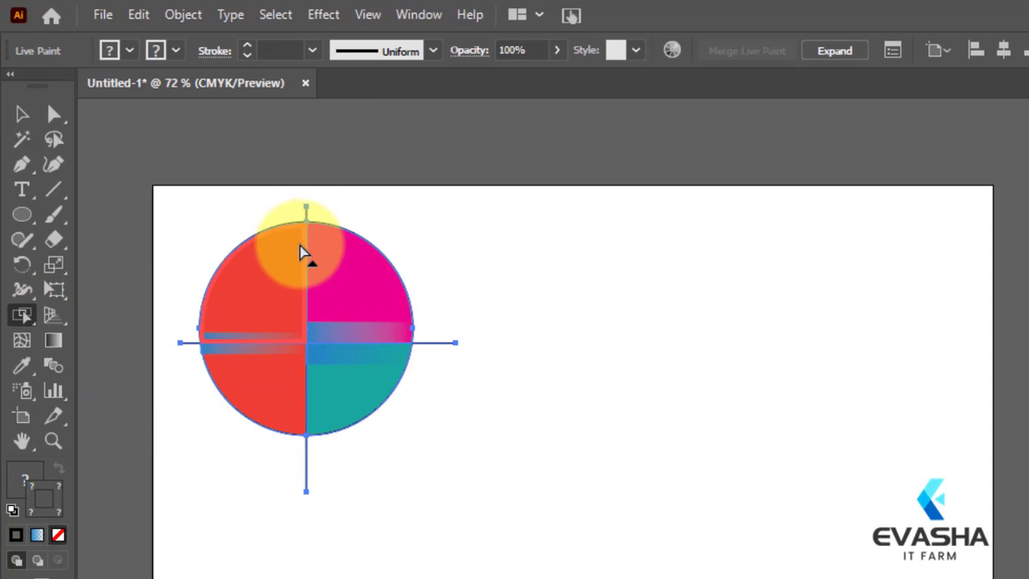
pyautogui.click(324, 241)
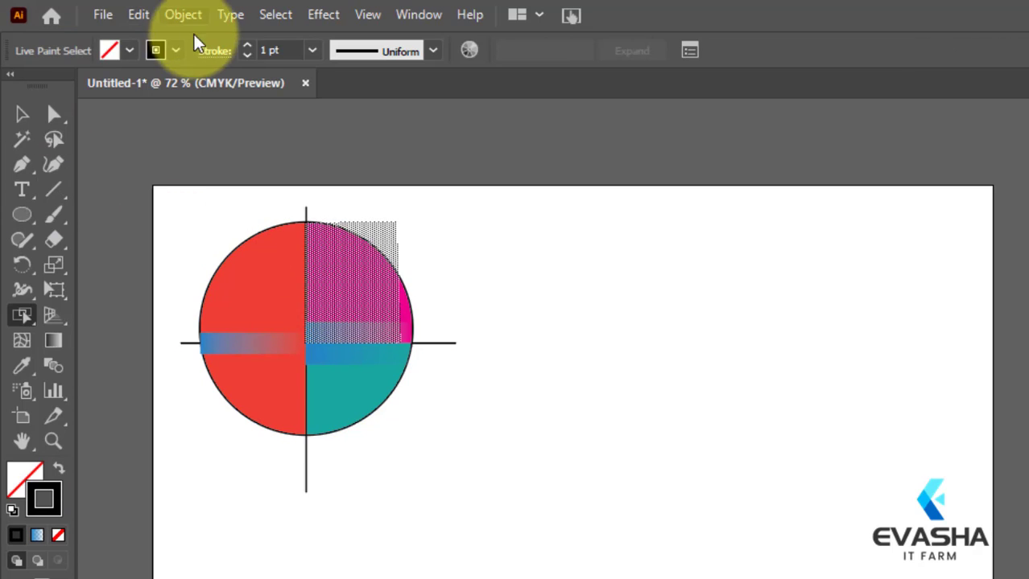
pyautogui.click(130, 48)
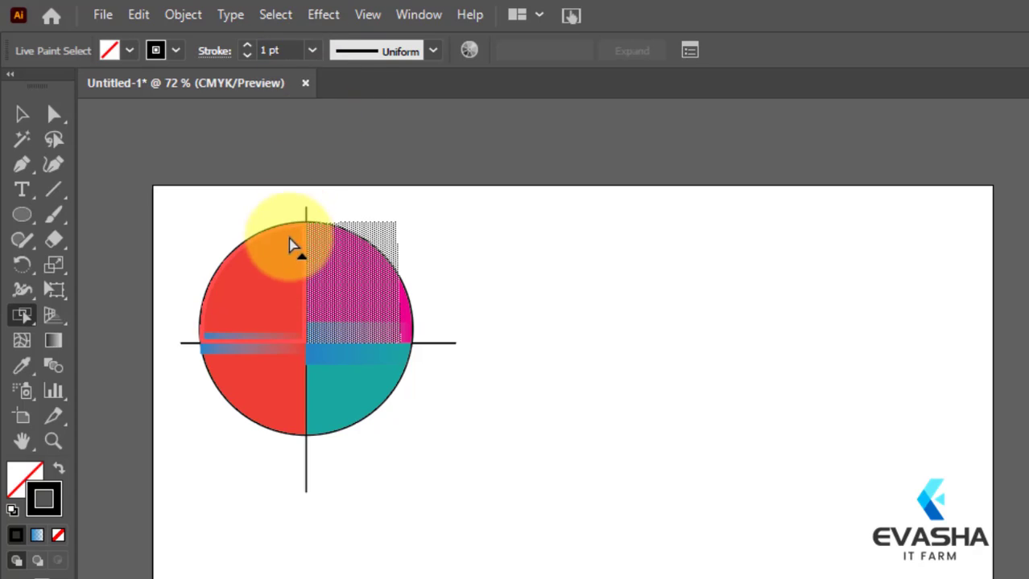
pyautogui.click(312, 51)
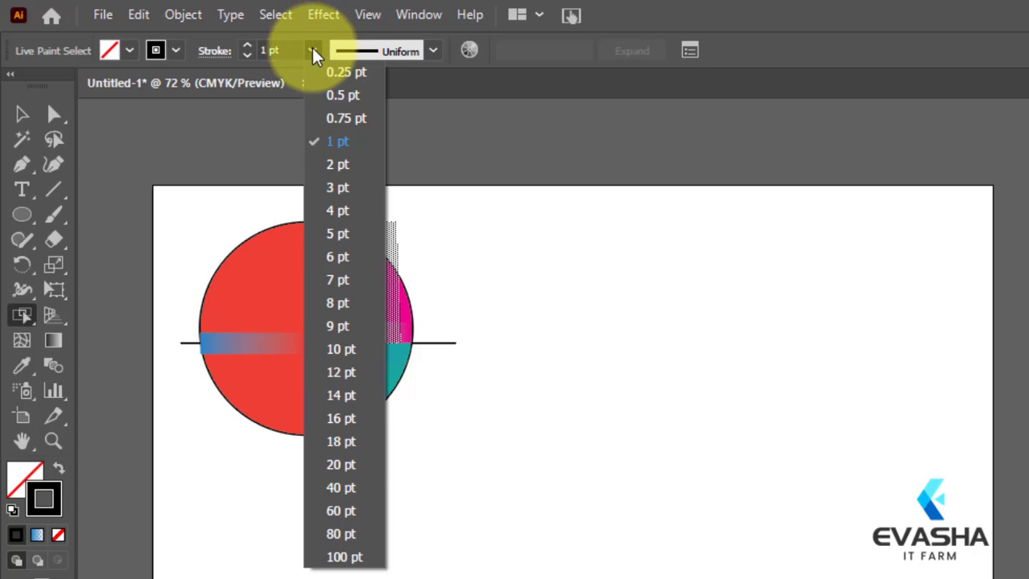
pyautogui.click(344, 464)
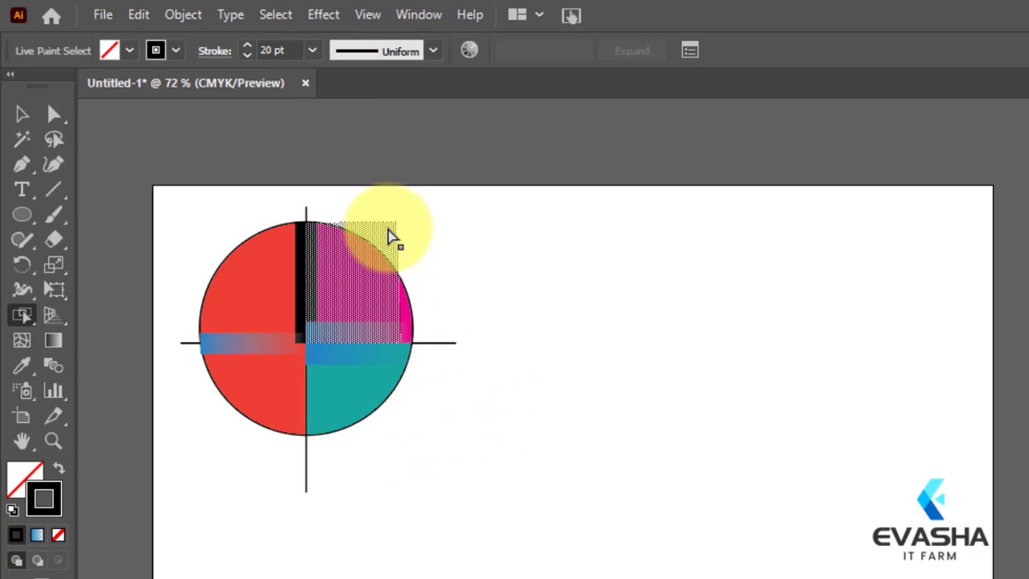
# Step: Apply the fading blue gradient swatch to the upper vertical segment's stroke and leave the Live Paint selection
pyautogui.click(176, 51)
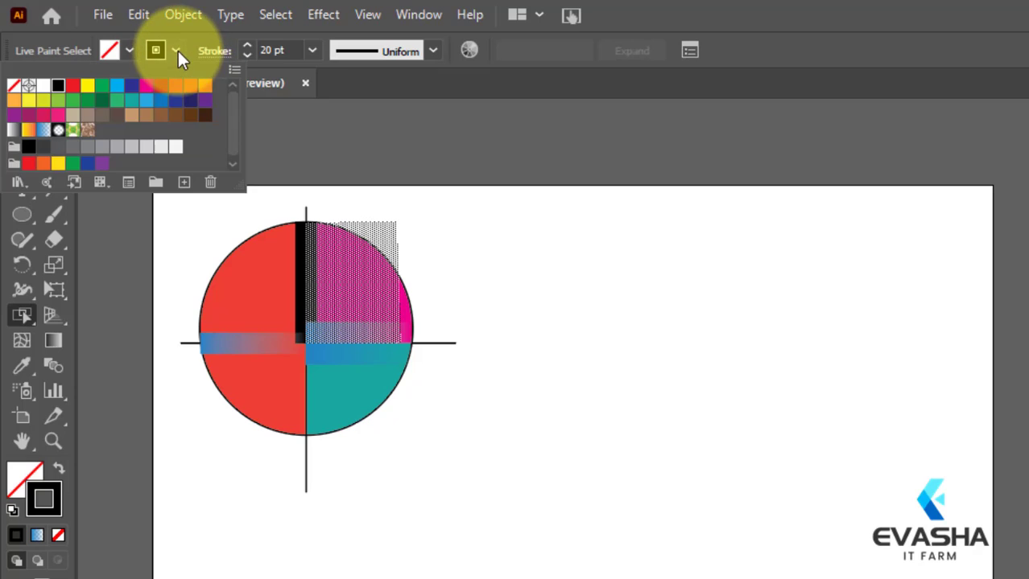
pyautogui.click(43, 129)
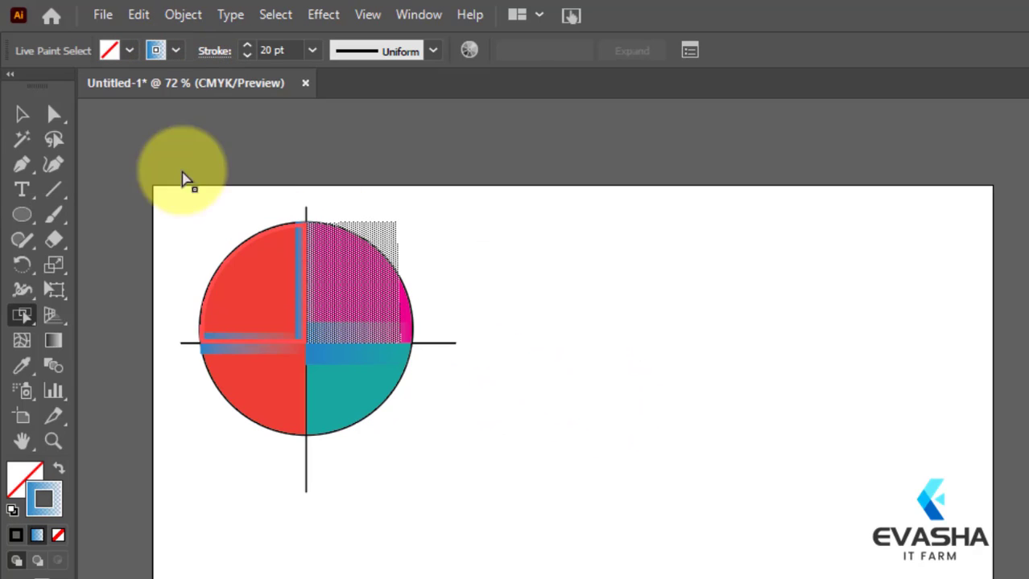
pyautogui.click(22, 114)
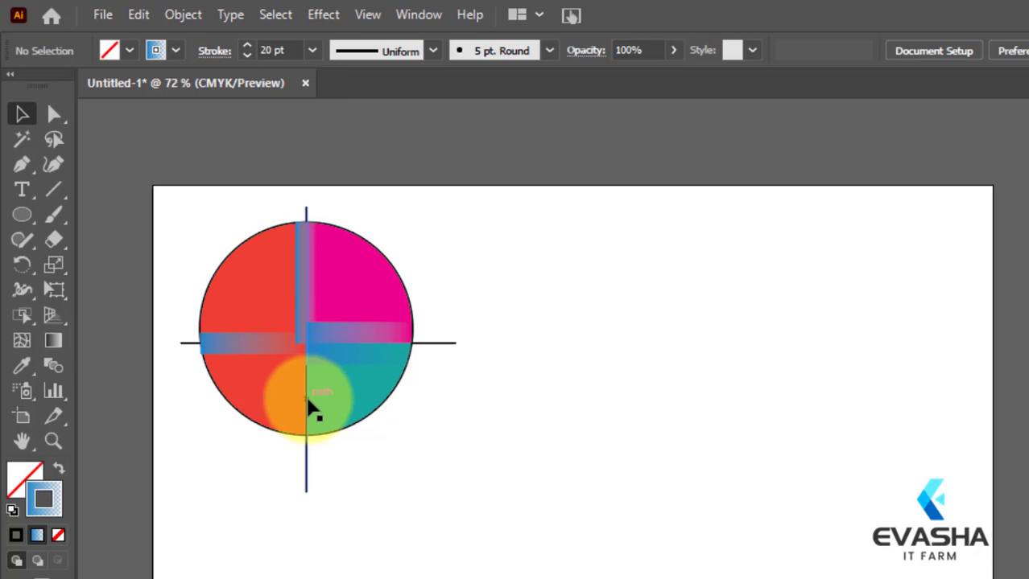
# Step: Select the vertical line's lower segment inside the circle with the Live Paint Selection Tool and apply the fading blue gradient to its stroke
pyautogui.moveTo(201, 233); pyautogui.dragTo(451, 469)
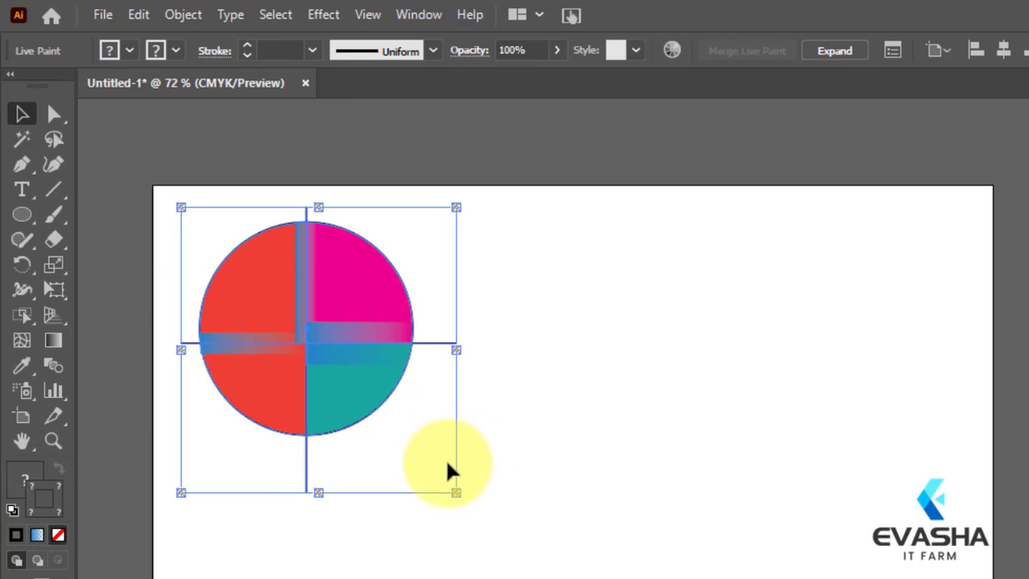
pyautogui.moveTo(21, 318)
pyautogui.mouseDown()
pyautogui.moveTo(63, 367)
pyautogui.moveTo(89, 366)
pyautogui.mouseUp()
pyautogui.click(308, 403)
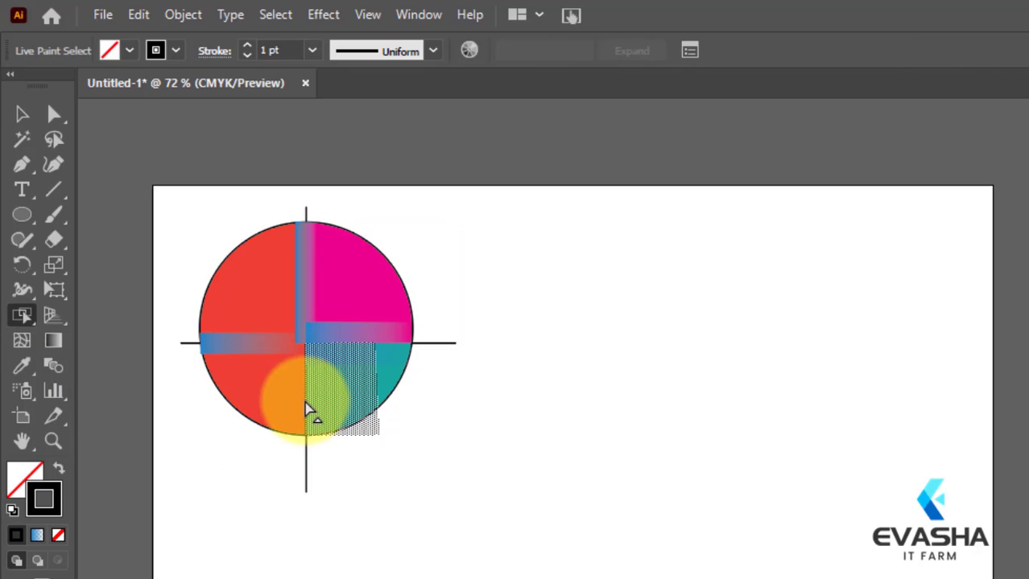
pyautogui.click(175, 51)
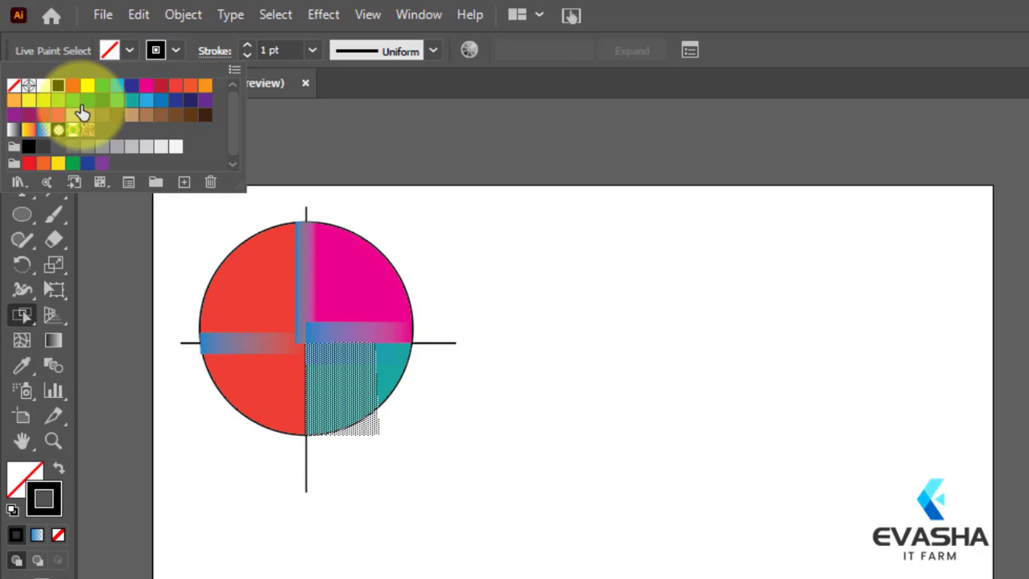
pyautogui.click(35, 135)
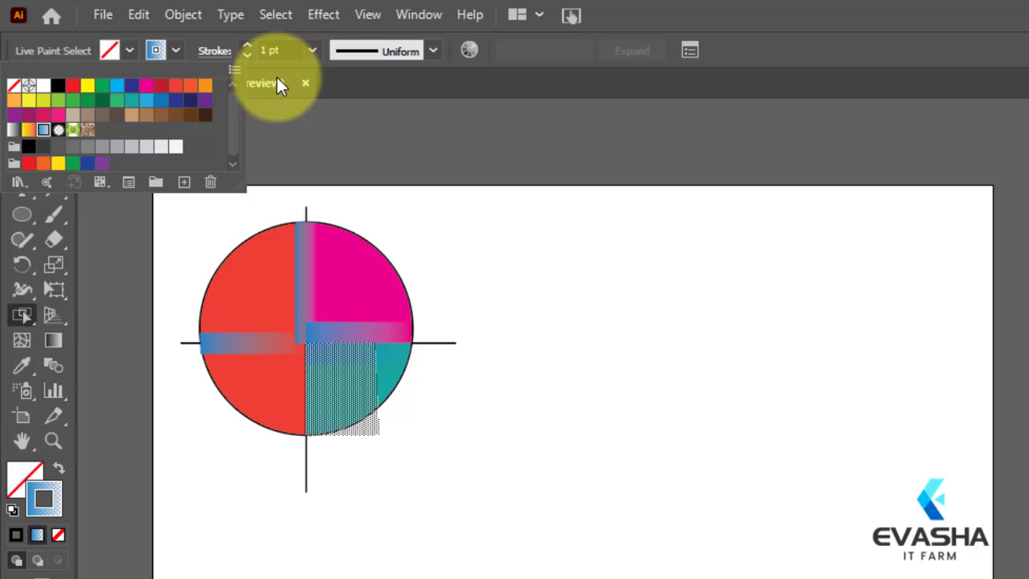
# Step: Set the lower vertical segment's stroke weight to 20 pt and deselect the artwork
pyautogui.click(313, 50)
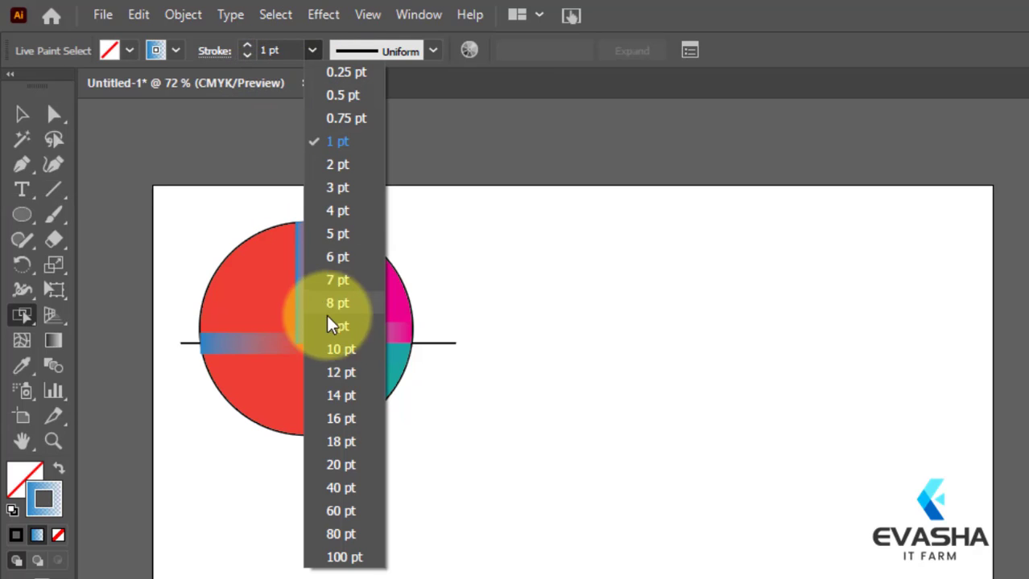
pyautogui.click(339, 465)
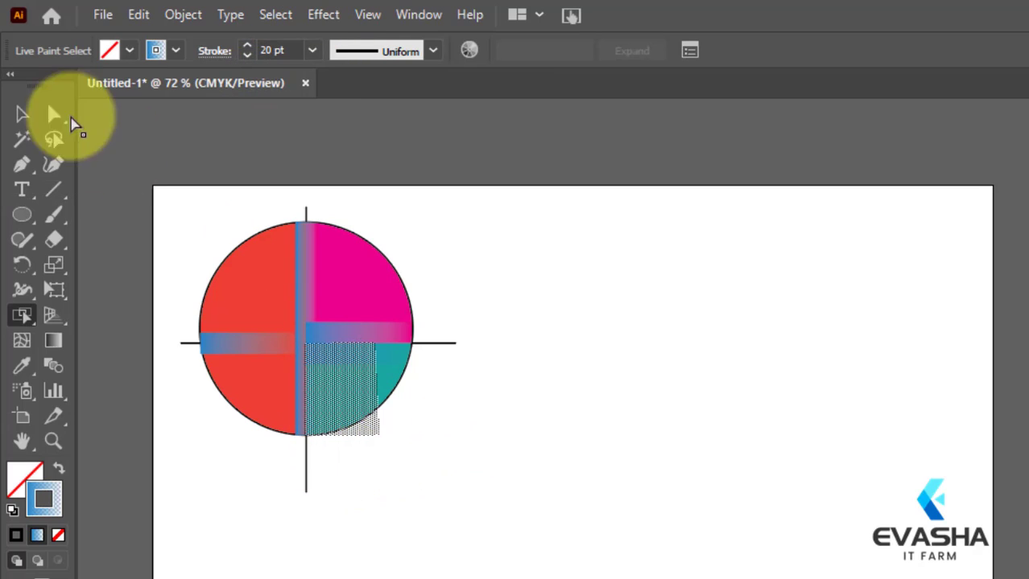
pyautogui.click(22, 114)
pyautogui.click(548, 311)
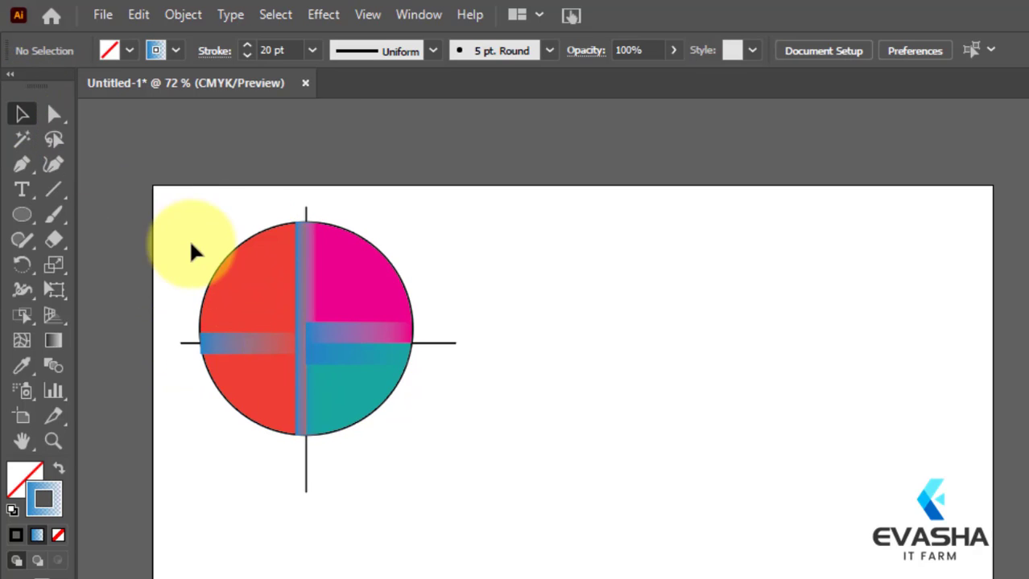
# Step: Select the circle's upper-left outline arc with the Live Paint Selection Tool and give its stroke the green foliage pattern swatch
pyautogui.moveTo(191, 243); pyautogui.dragTo(759, 578)
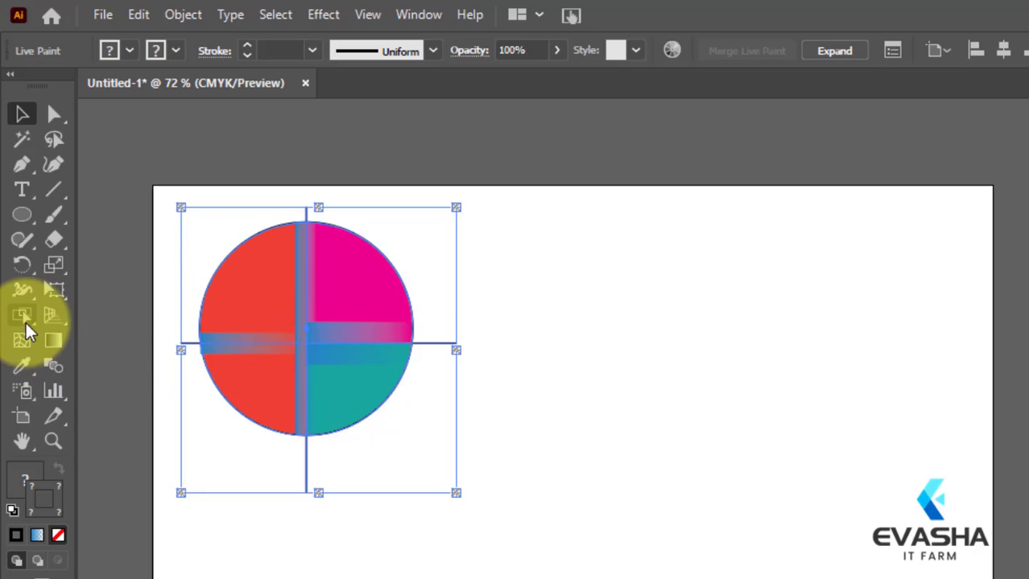
pyautogui.moveTo(26, 330)
pyautogui.mouseDown()
pyautogui.moveTo(26, 314)
pyautogui.moveTo(123, 362)
pyautogui.mouseUp()
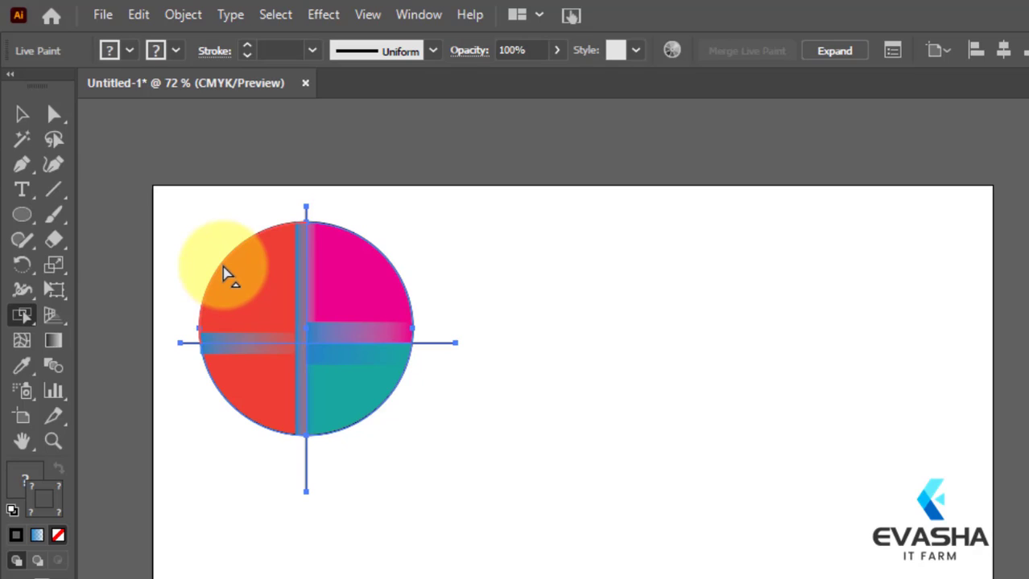
pyautogui.click(228, 275)
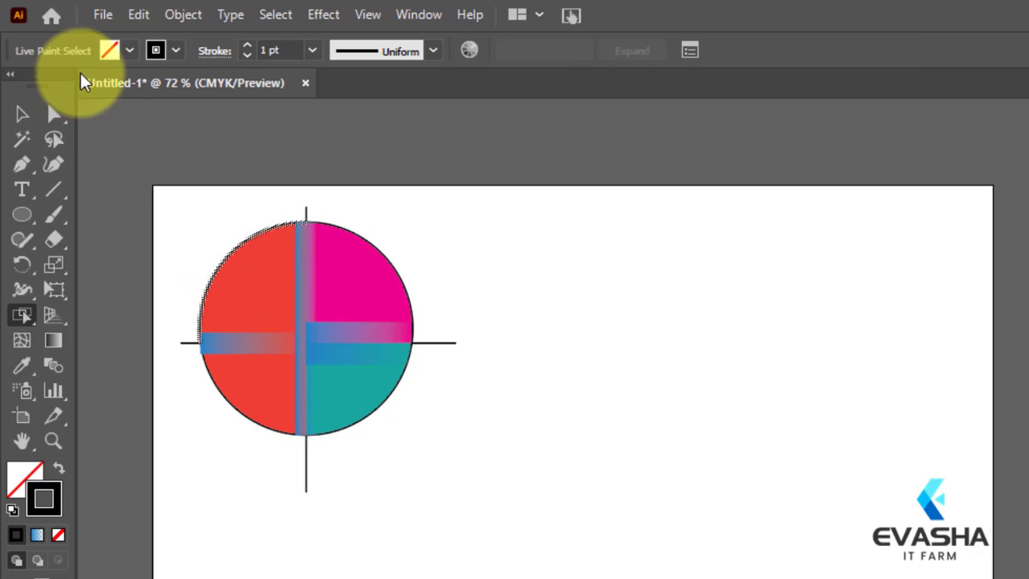
pyautogui.click(174, 50)
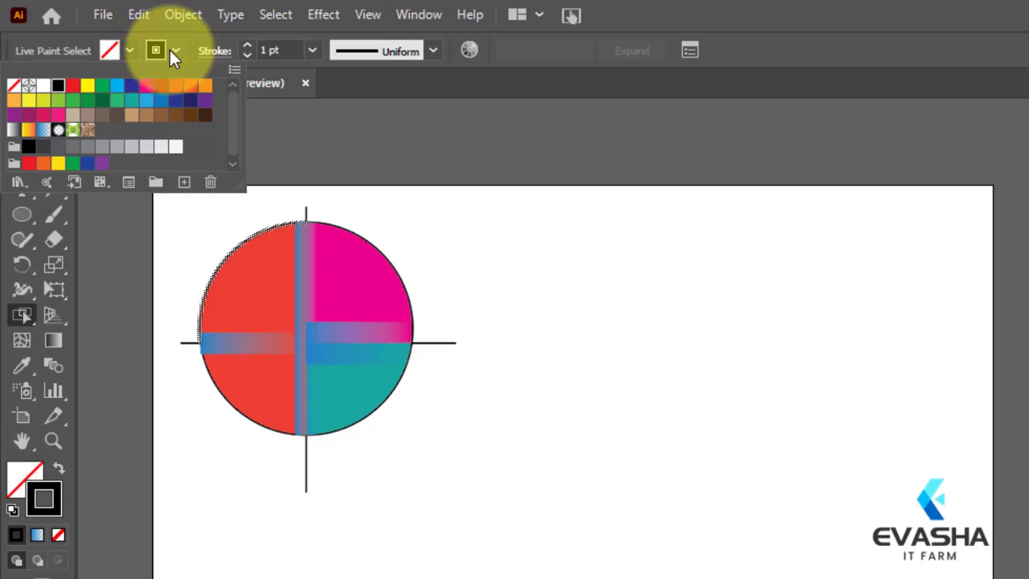
pyautogui.click(72, 131)
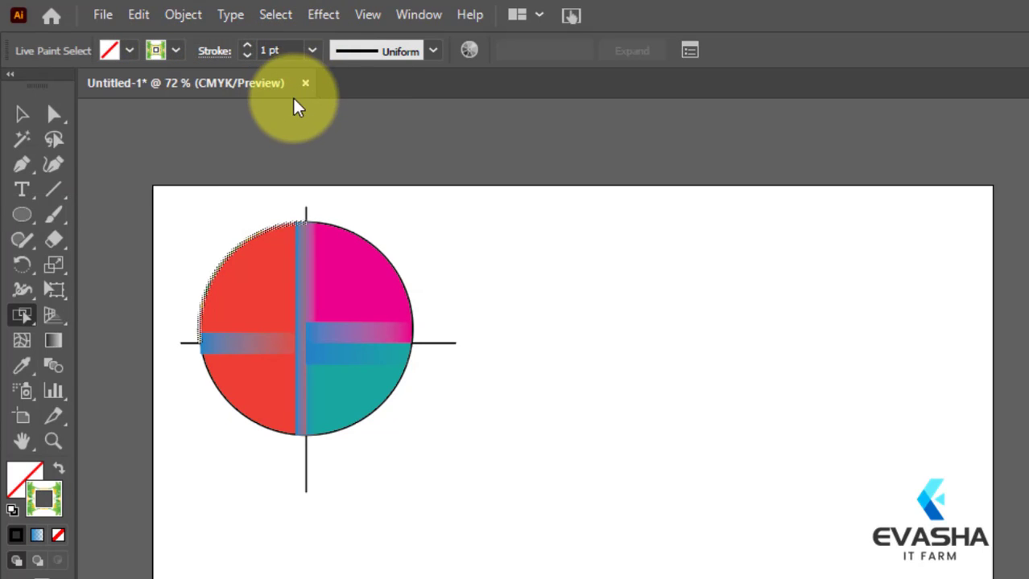
# Step: Set the upper-left arc's stroke weight to 10 pt and deselect the artwork
pyautogui.click(312, 52)
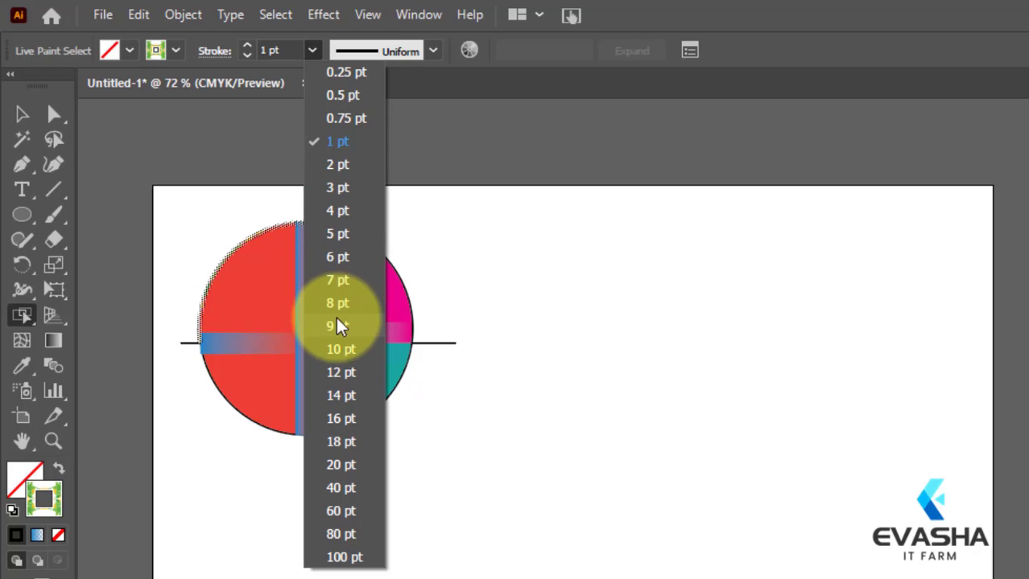
pyautogui.click(338, 351)
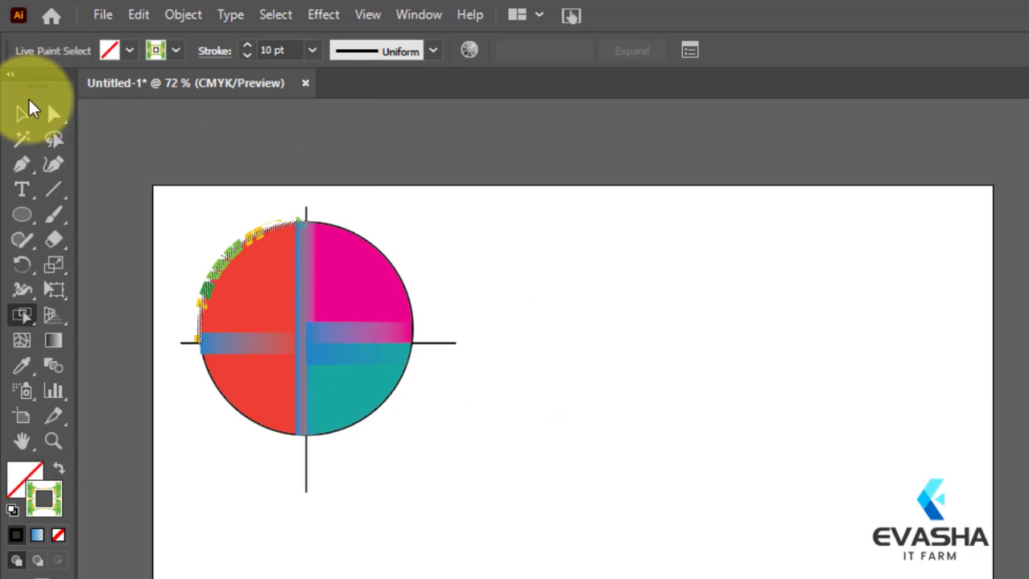
pyautogui.click(24, 114)
pyautogui.click(599, 420)
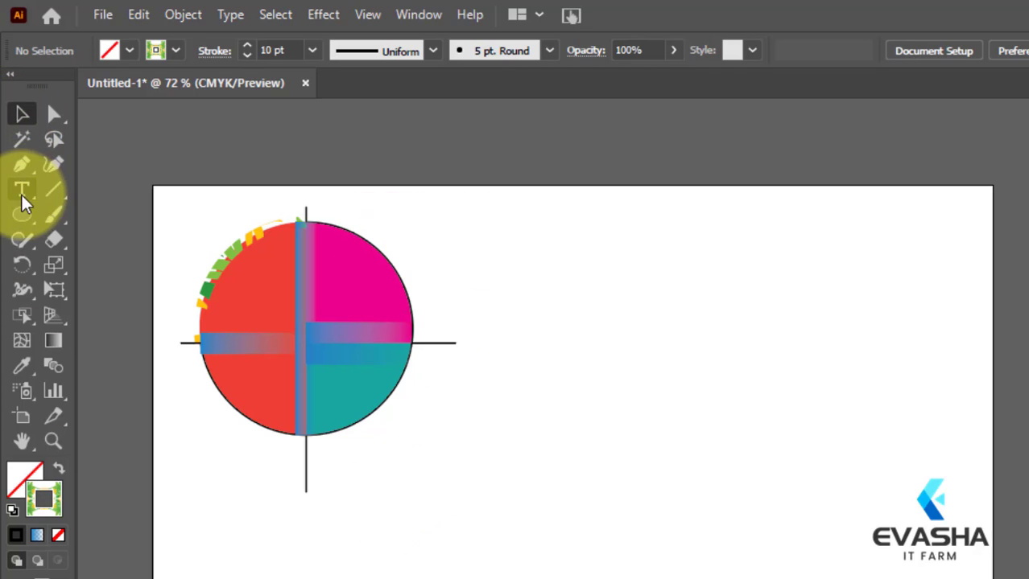
# Step: Give the circle's upper-right outline arc a 10 pt green foliage pattern stroke using the Live Paint Selection Tool
pyautogui.moveTo(186, 217); pyautogui.dragTo(494, 482)
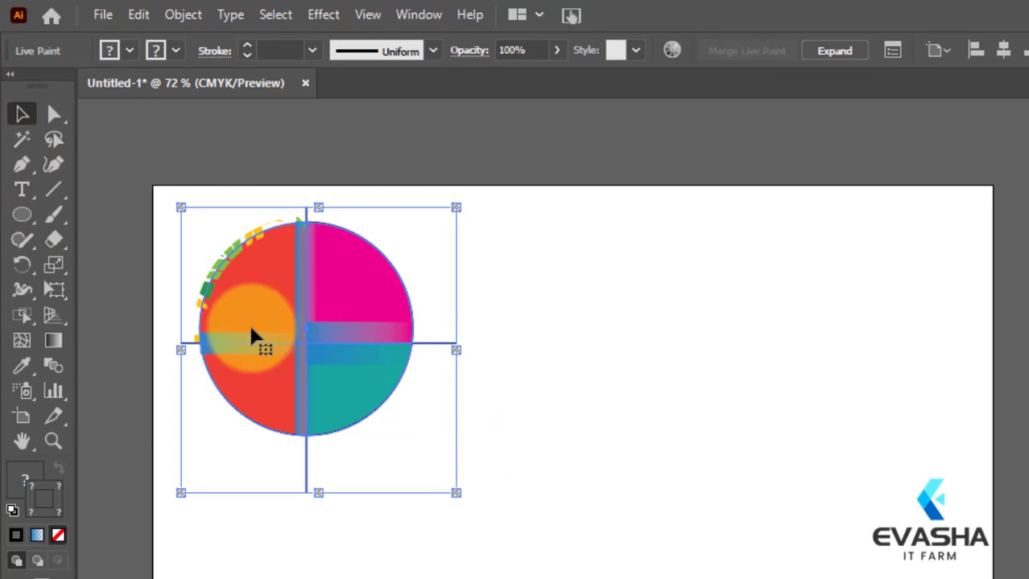
pyautogui.rightClick(23, 314)
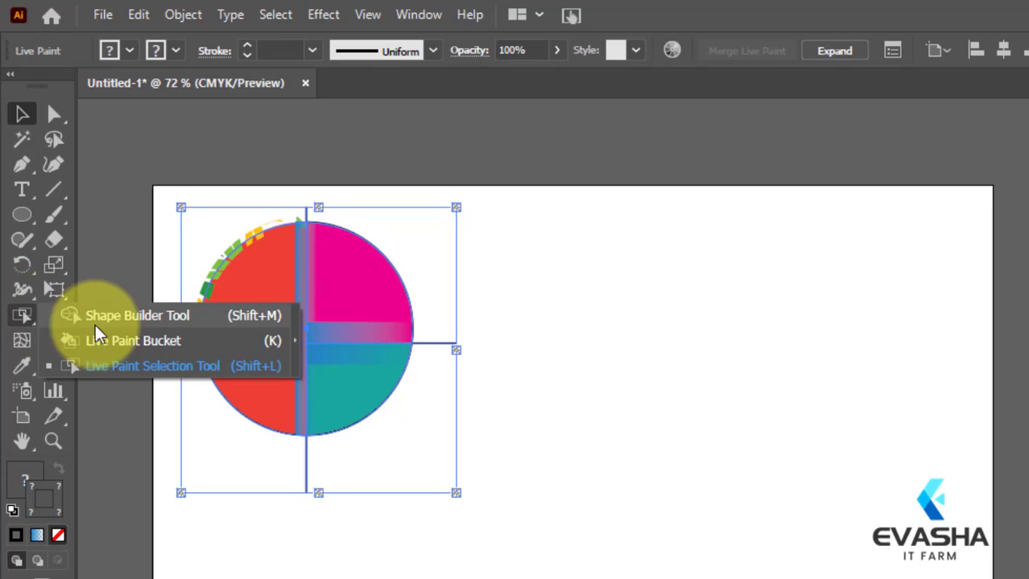
pyautogui.click(117, 370)
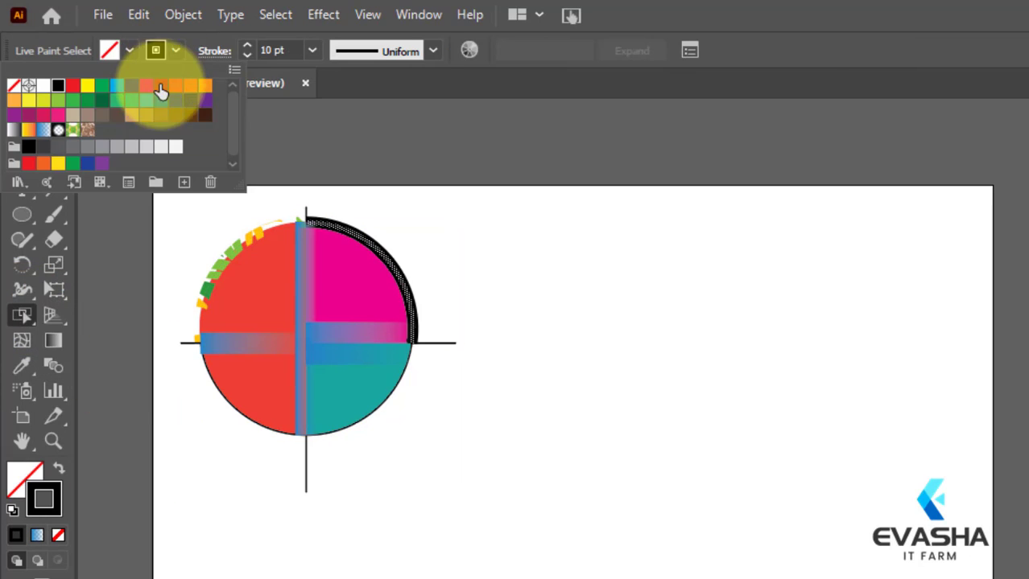
pyautogui.click(74, 129)
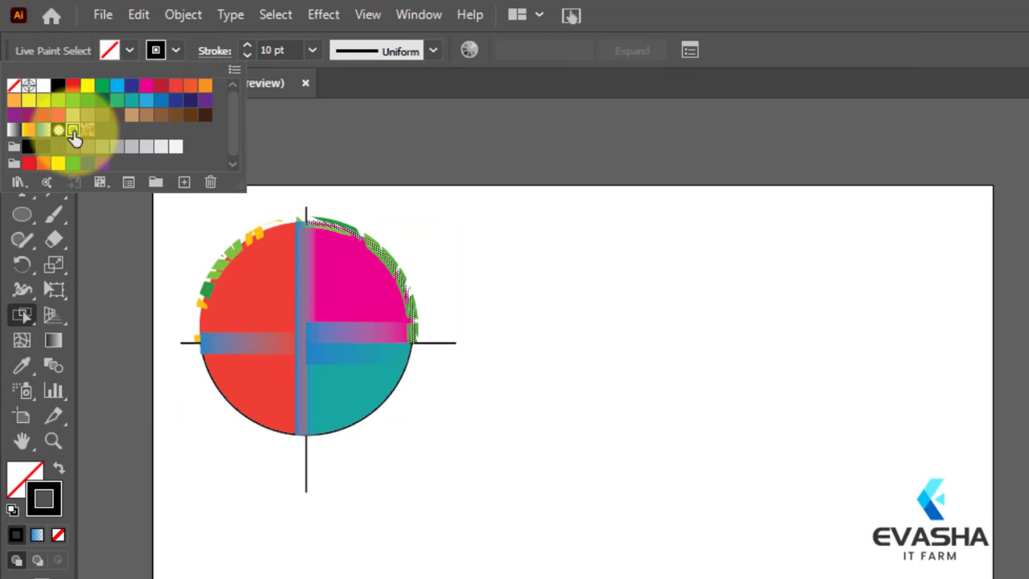
pyautogui.click(435, 272)
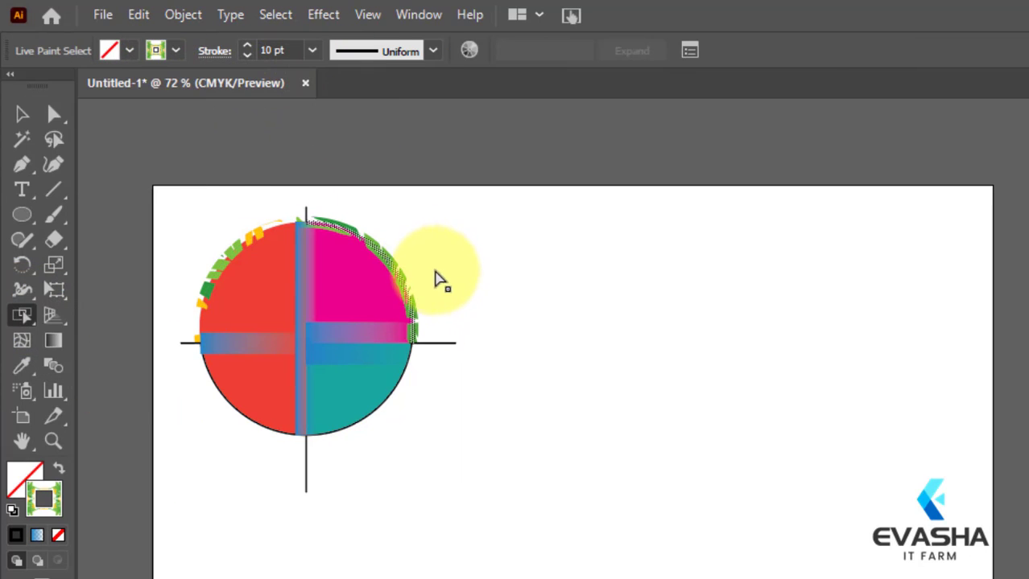
pyautogui.click(33, 122)
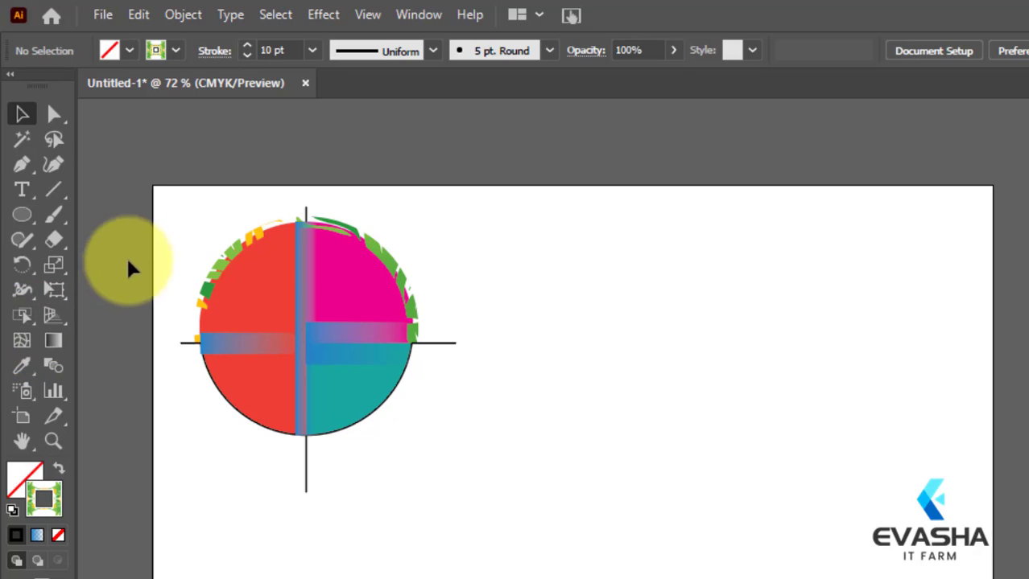
# Step: Give the circle's lower-left outline arc a 10 pt green foliage pattern stroke using the Live Paint Selection Tool, and deselect the artwork
pyautogui.moveTo(201, 222); pyautogui.dragTo(351, 415)
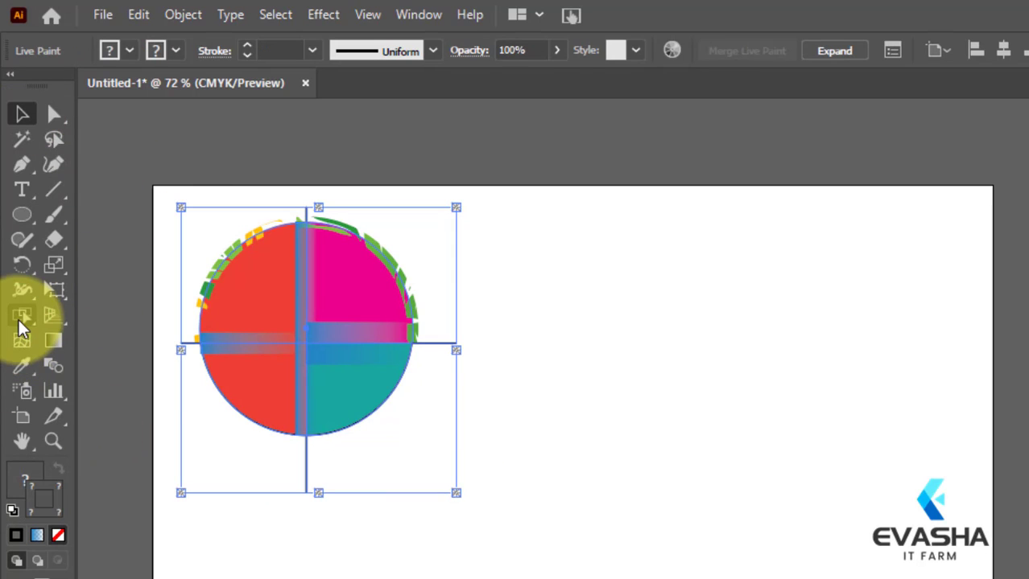
pyautogui.moveTo(22, 316); pyautogui.dragTo(97, 364)
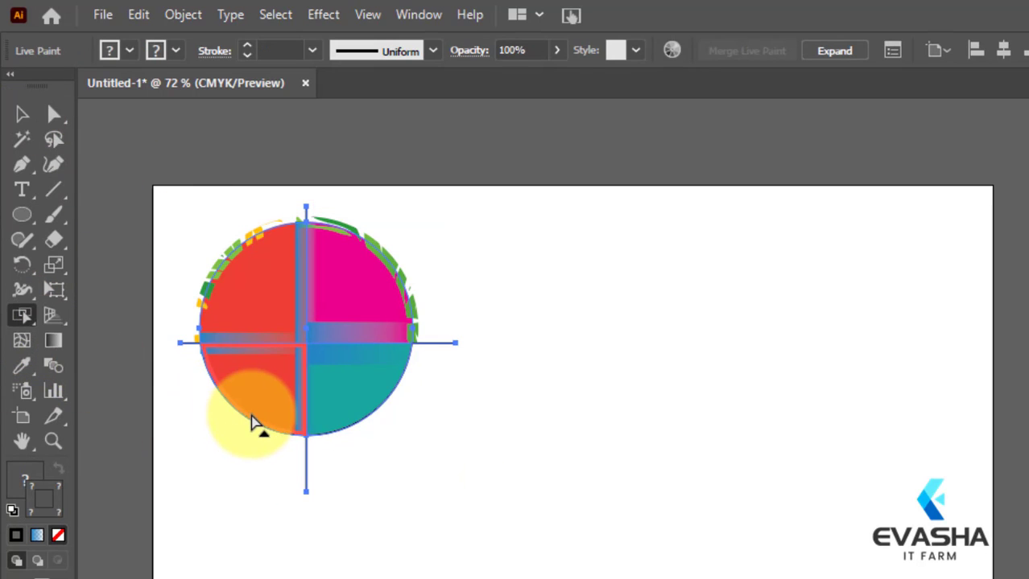
pyautogui.click(252, 426)
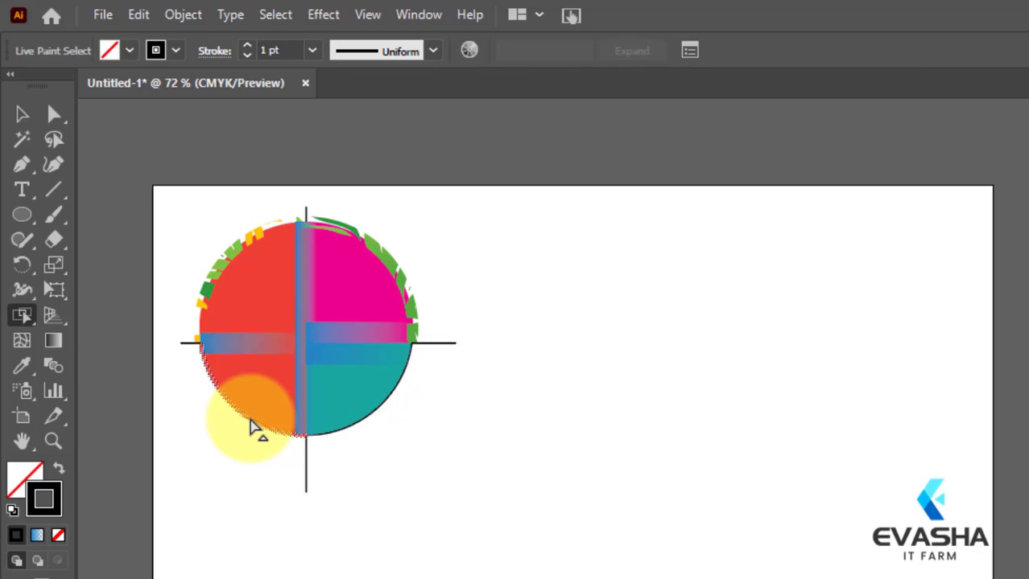
pyautogui.click(168, 48)
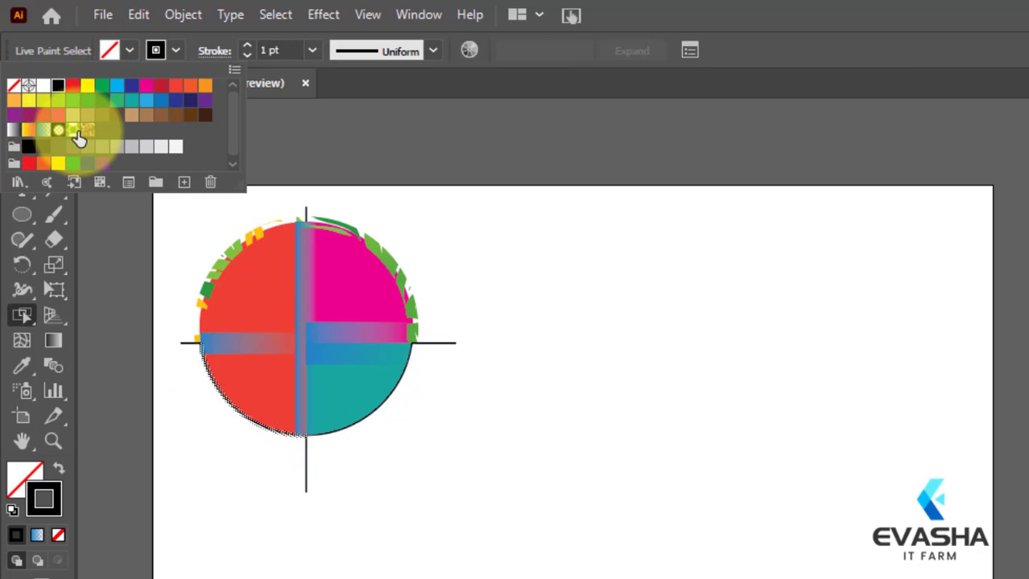
pyautogui.click(312, 53)
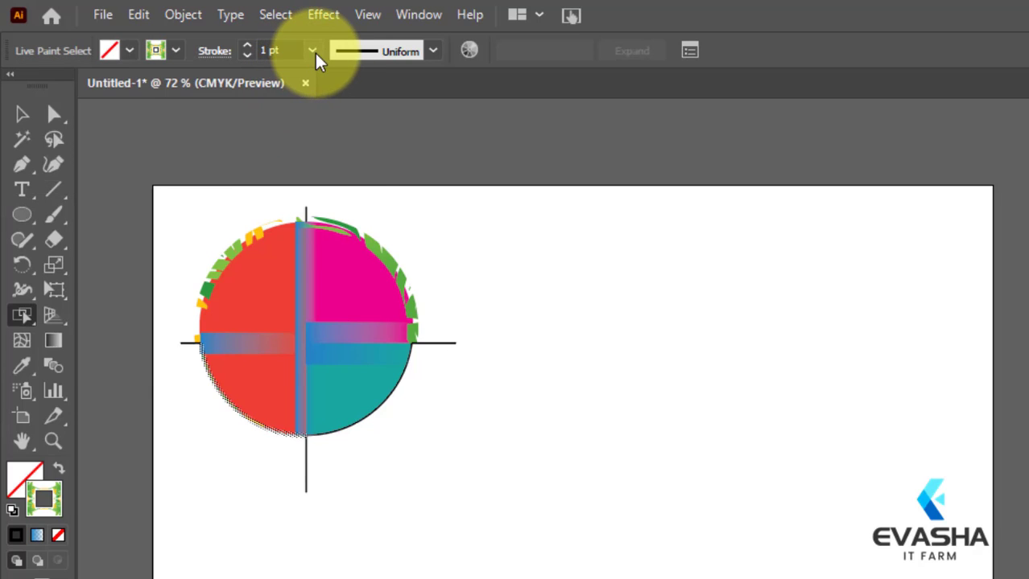
pyautogui.click(312, 52)
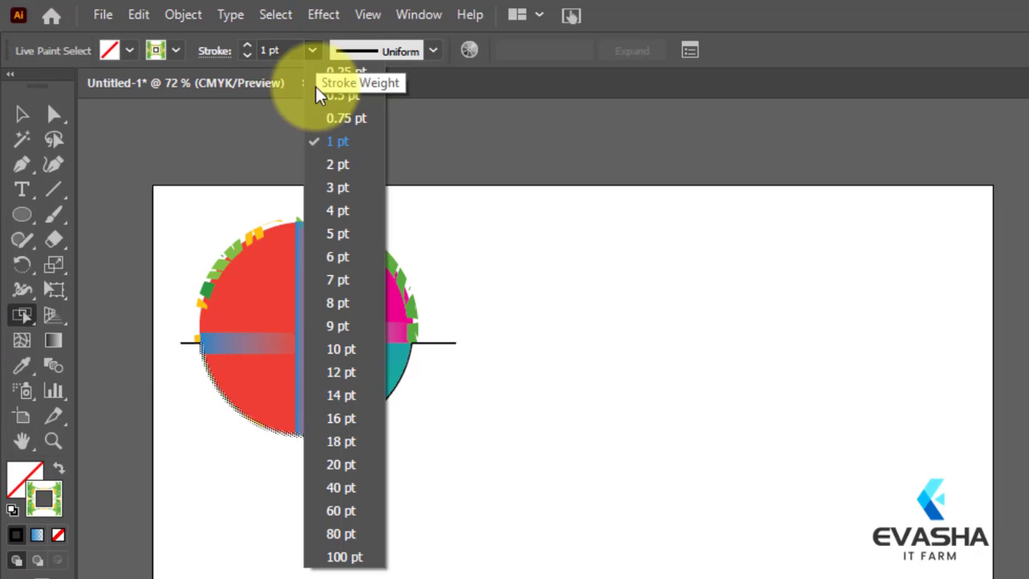
pyautogui.click(340, 351)
pyautogui.click(586, 375)
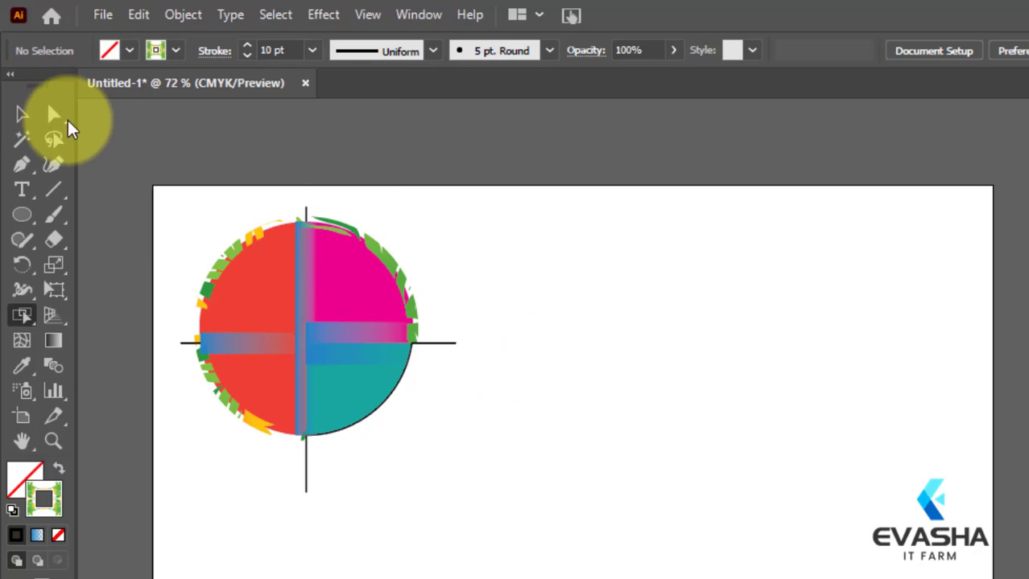
# Step: Select the circle's lower-right outline arc with the Live Paint Selection Tool and give its stroke the green foliage pattern swatch
pyautogui.moveTo(180, 223); pyautogui.dragTo(436, 425)
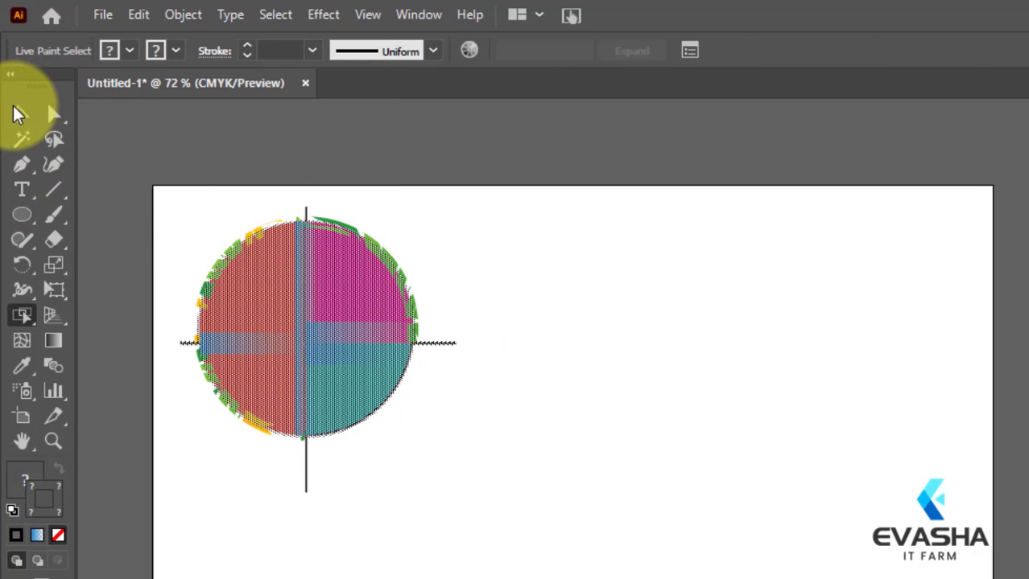
pyautogui.click(179, 199)
pyautogui.click(21, 115)
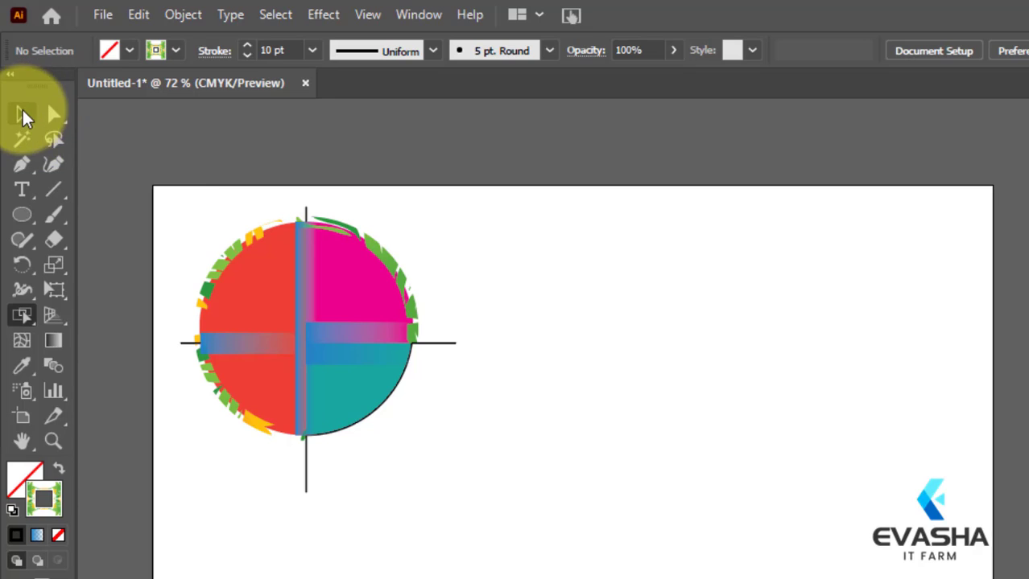
pyautogui.click(377, 415)
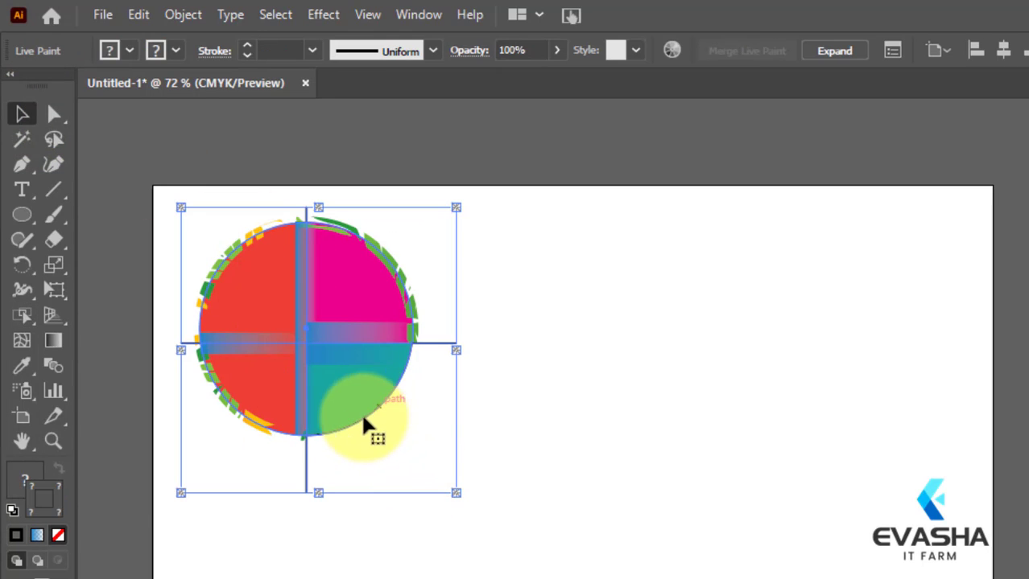
pyautogui.moveTo(25, 315); pyautogui.dragTo(48, 363)
pyautogui.click(383, 417)
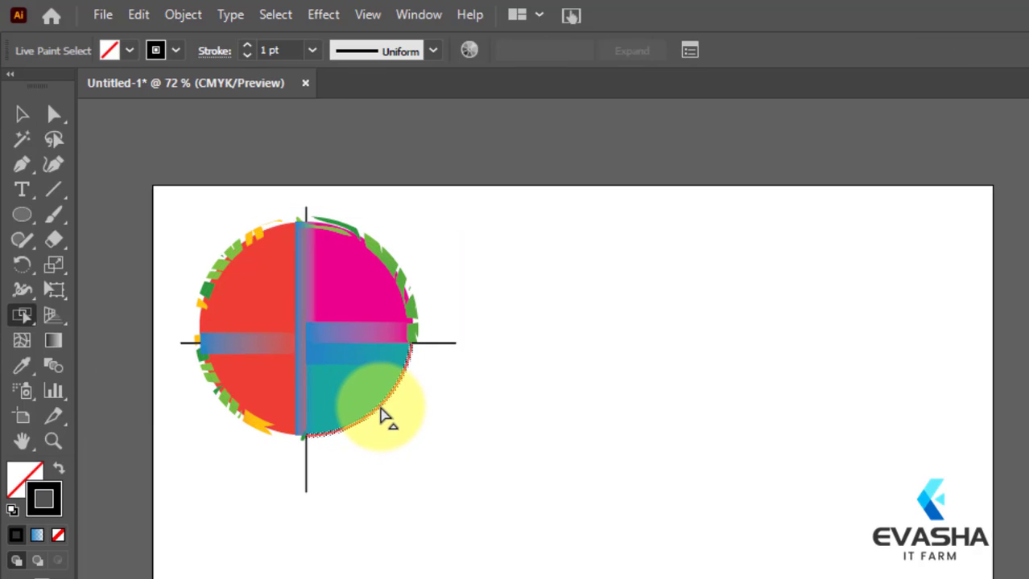
pyautogui.click(176, 50)
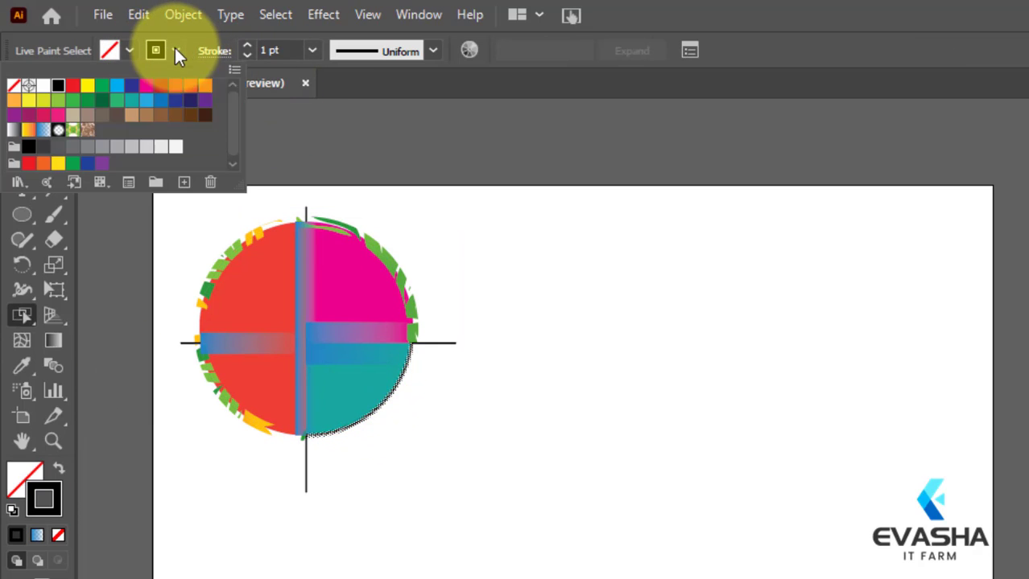
pyautogui.click(74, 130)
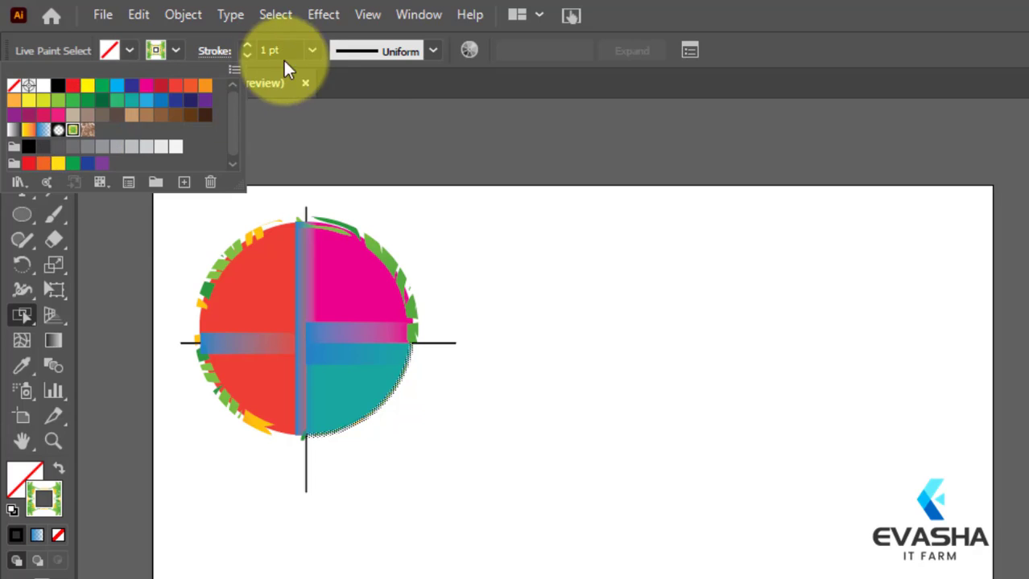
# Step: Set the lower-right arc's stroke weight to 10 pt and deselect the artwork
pyautogui.click(313, 50)
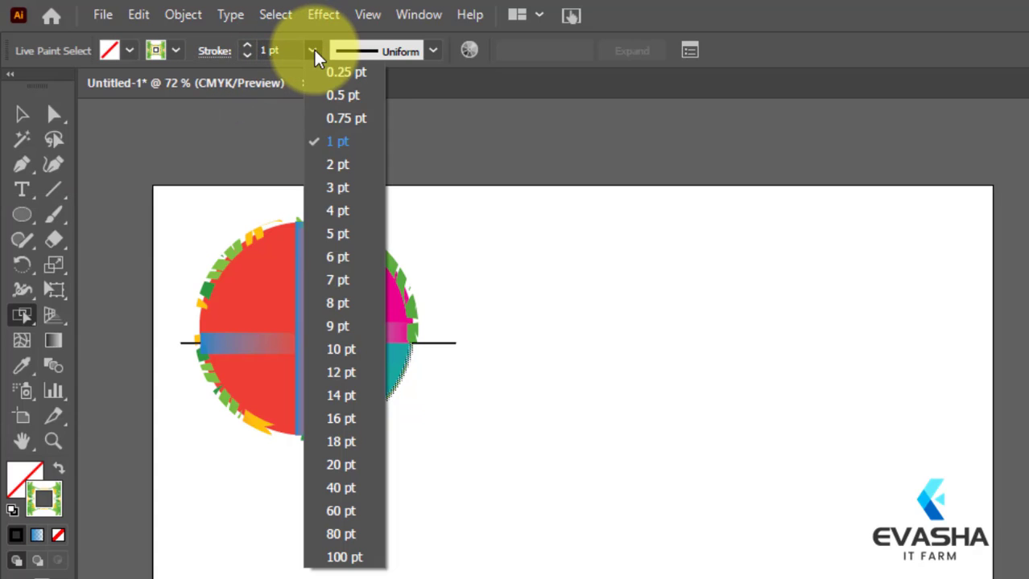
pyautogui.click(332, 348)
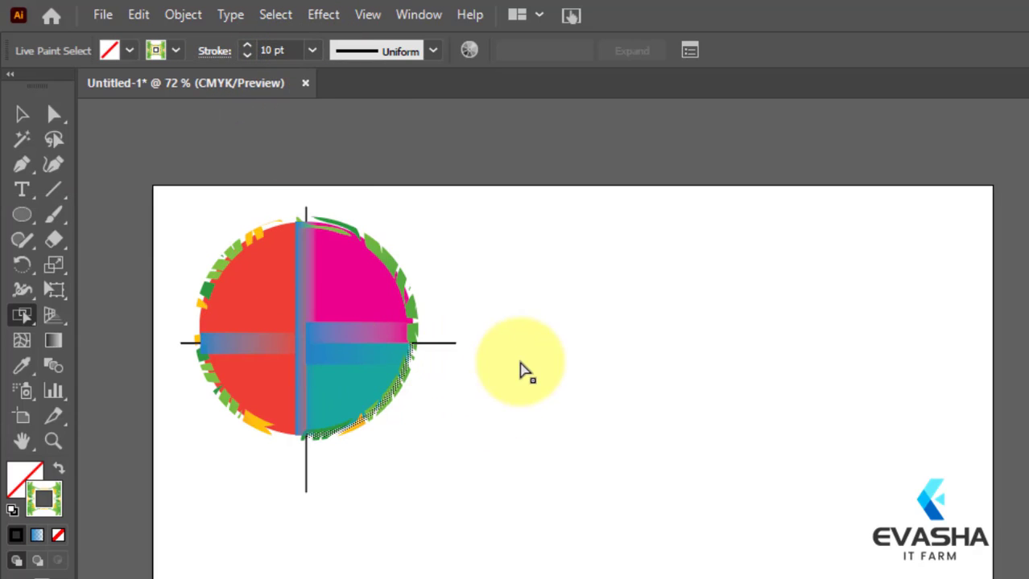
pyautogui.click(564, 306)
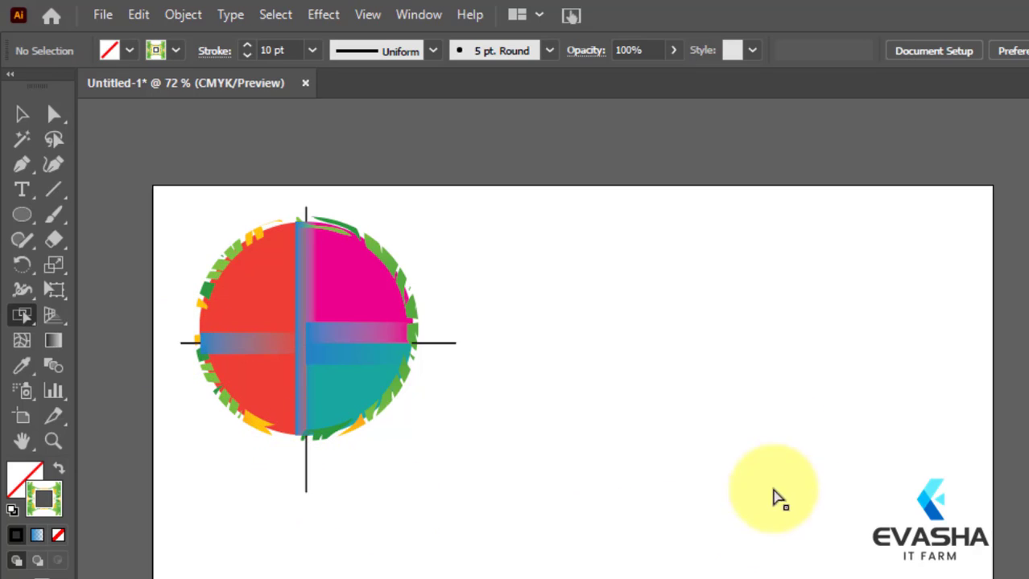
# Step: Delete the horizontal line's ends that protrude from the circle's left and right sides using the Live Paint Selection Tool
pyautogui.click(22, 114)
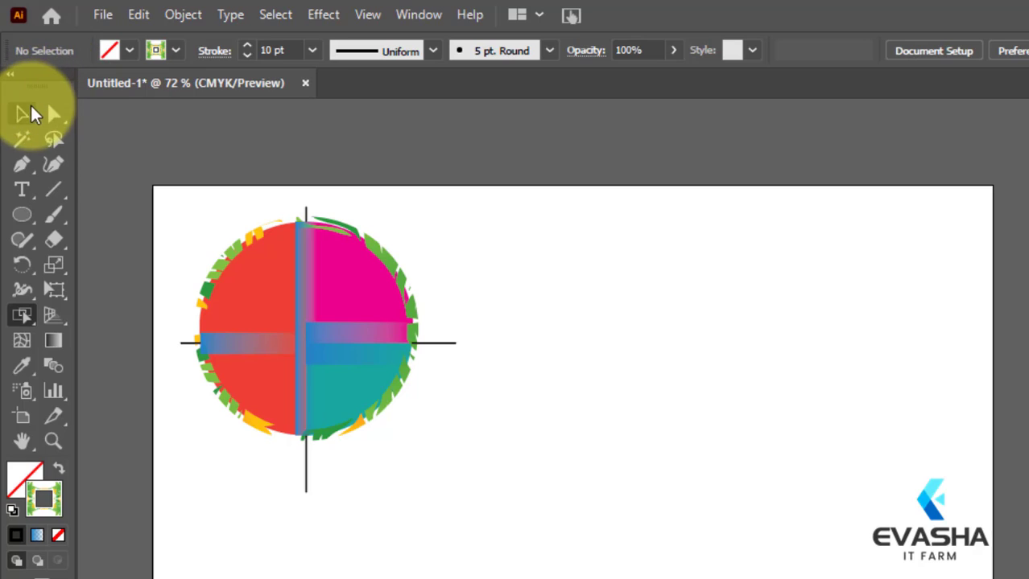
pyautogui.moveTo(202, 214); pyautogui.dragTo(597, 563)
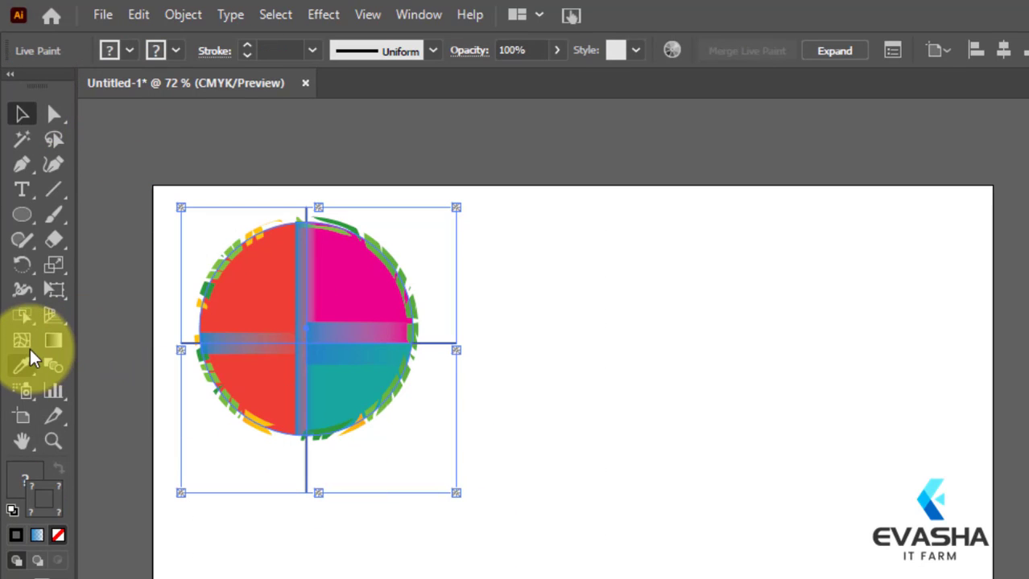
pyautogui.rightClick(20, 315)
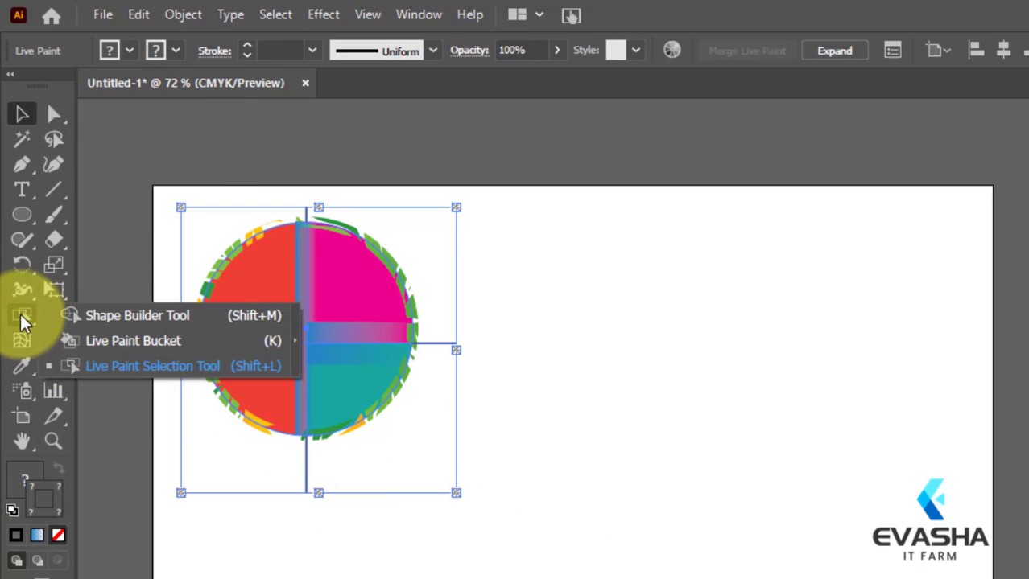
pyautogui.click(137, 366)
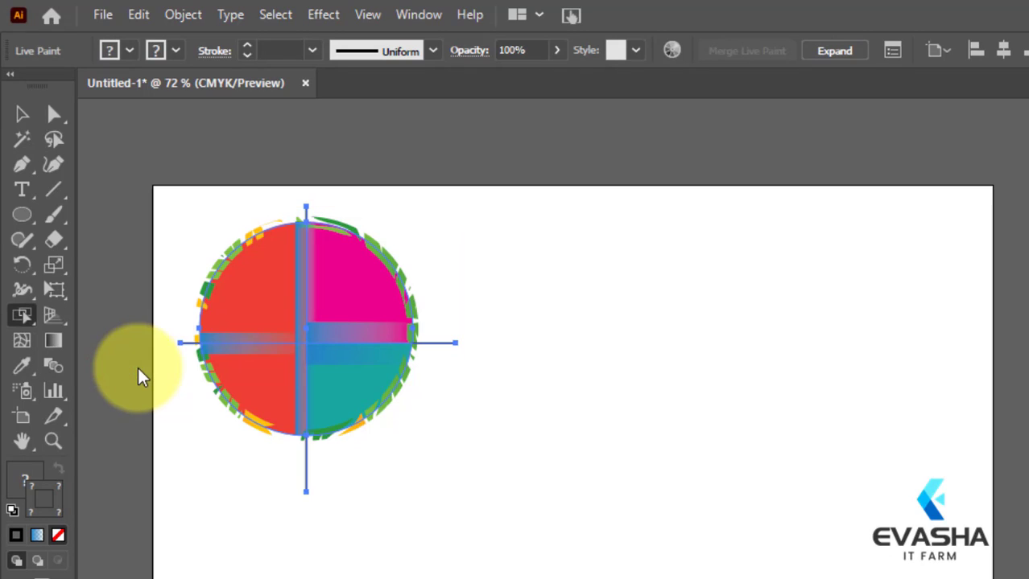
pyautogui.click(186, 352)
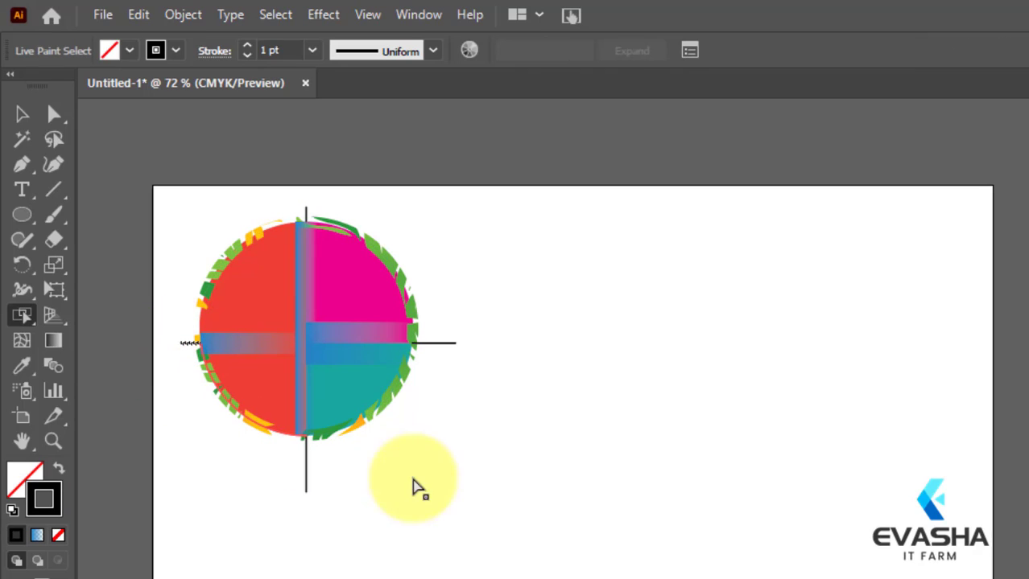
pyautogui.press('Delete')
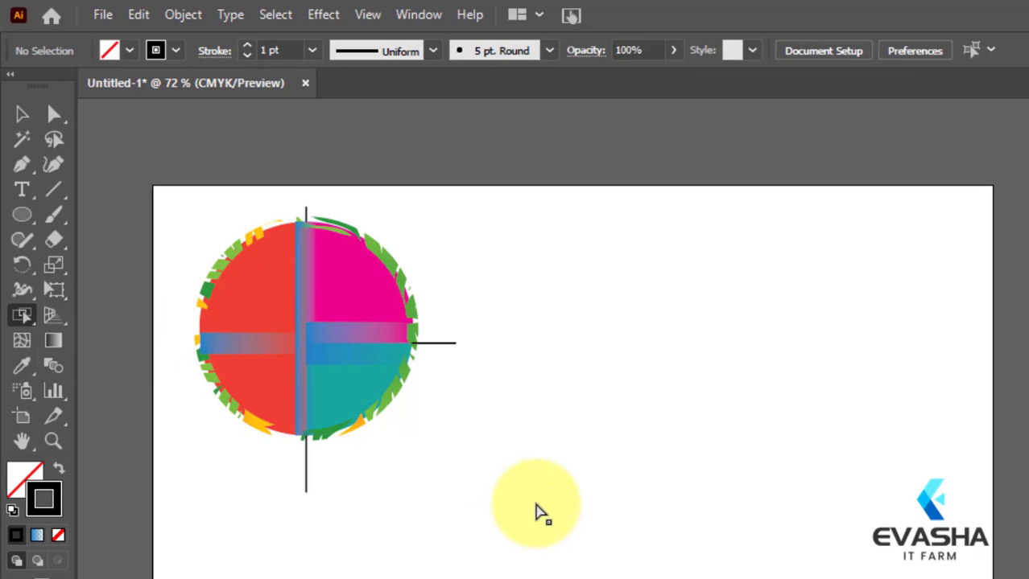
pyautogui.click(452, 352)
pyautogui.press('Delete')
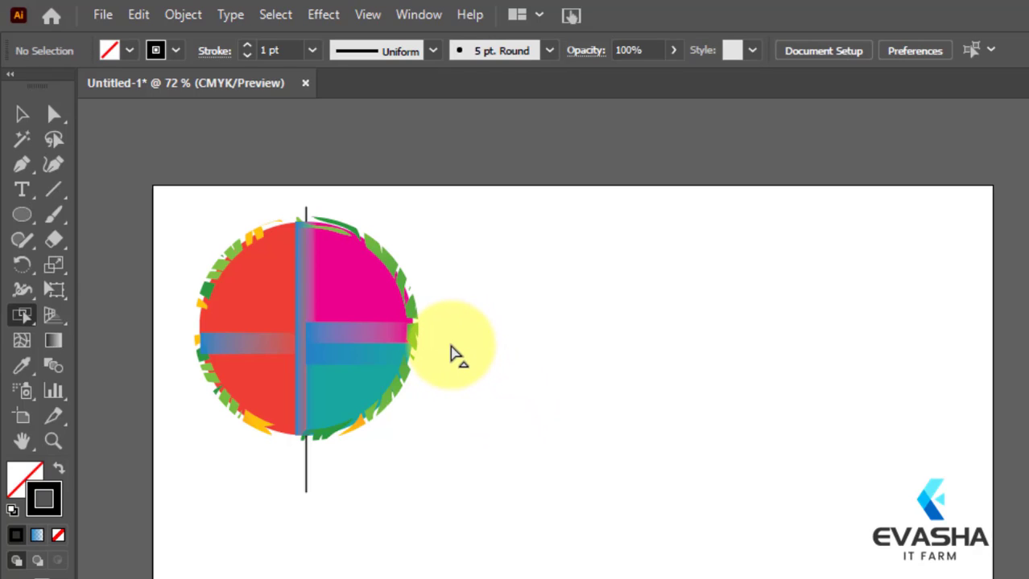
# Step: Delete the vertical line's ends that protrude below and above the circle, and return to the Selection Tool
pyautogui.click(308, 491)
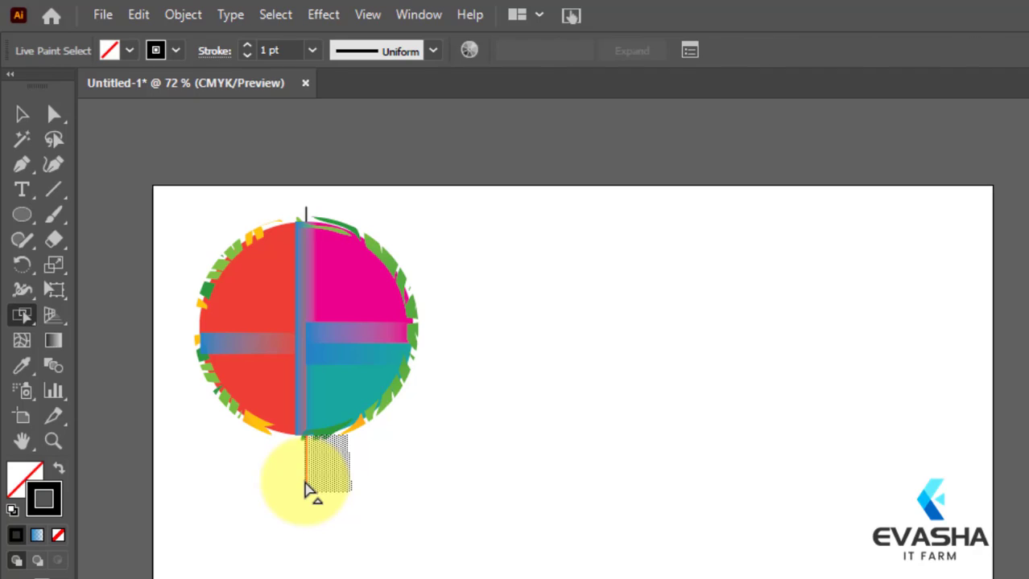
pyautogui.press('Delete')
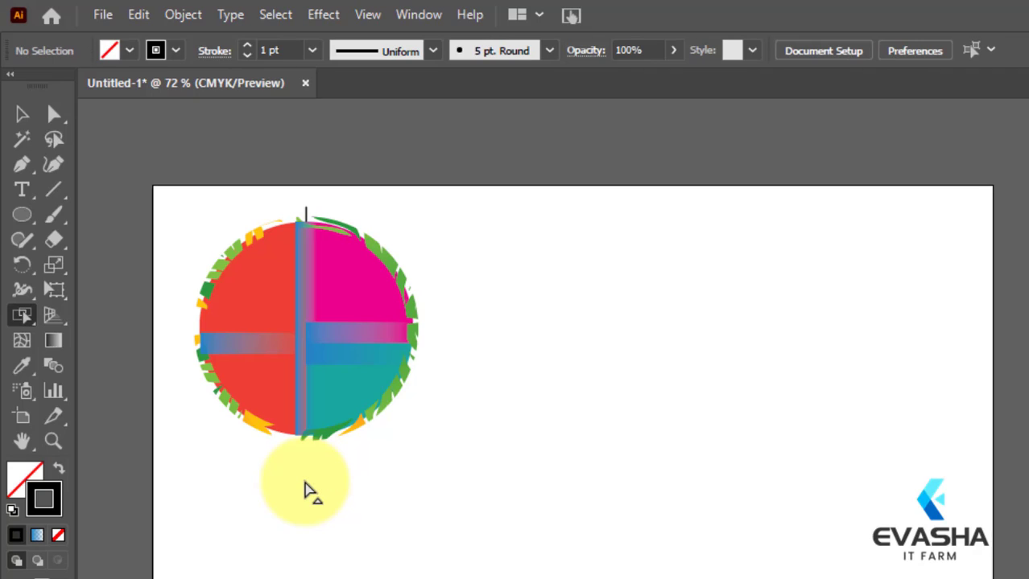
pyautogui.click(305, 222)
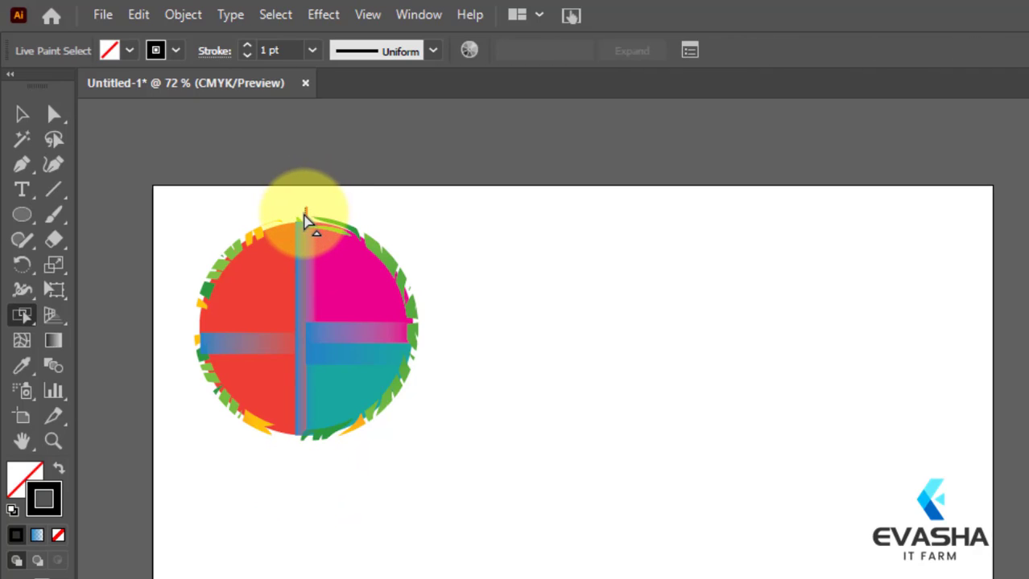
pyautogui.press('Delete')
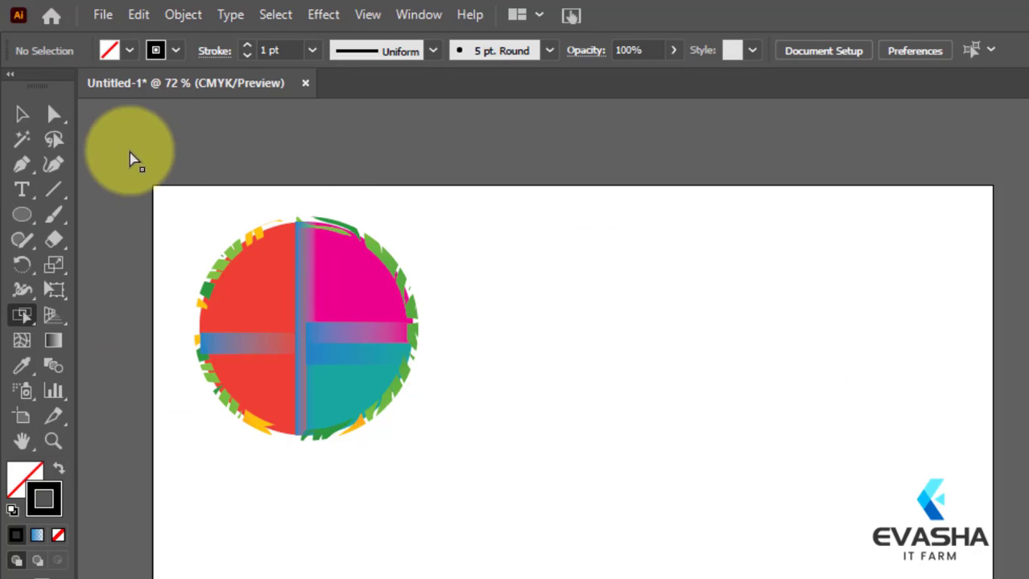
pyautogui.click(22, 115)
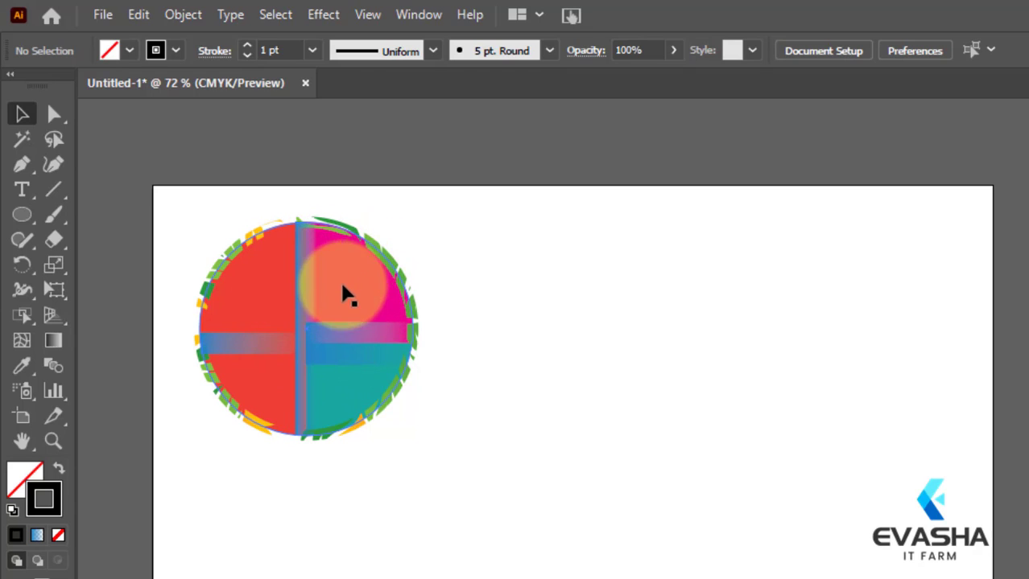
pyautogui.click(22, 315)
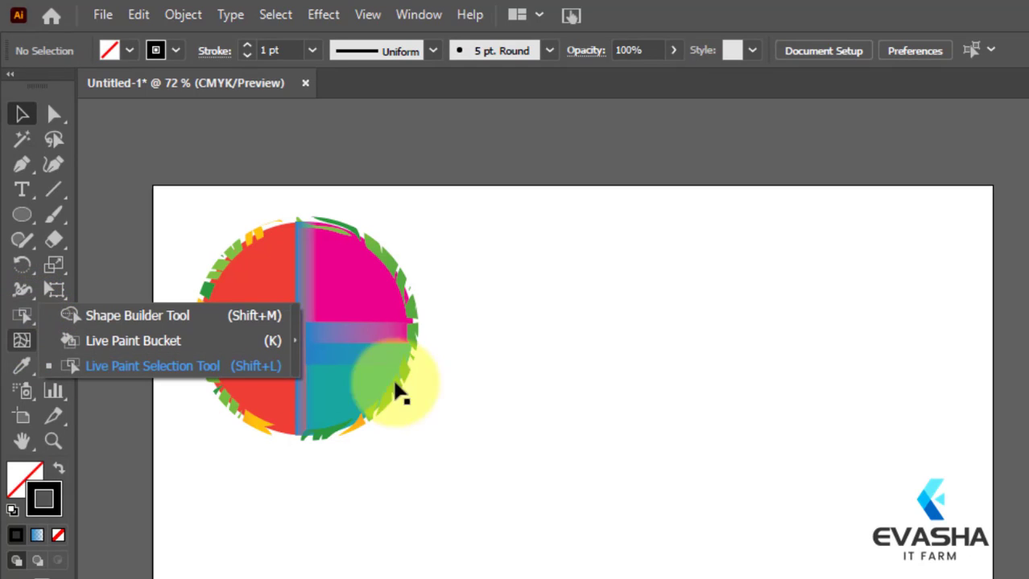
pyautogui.click(493, 385)
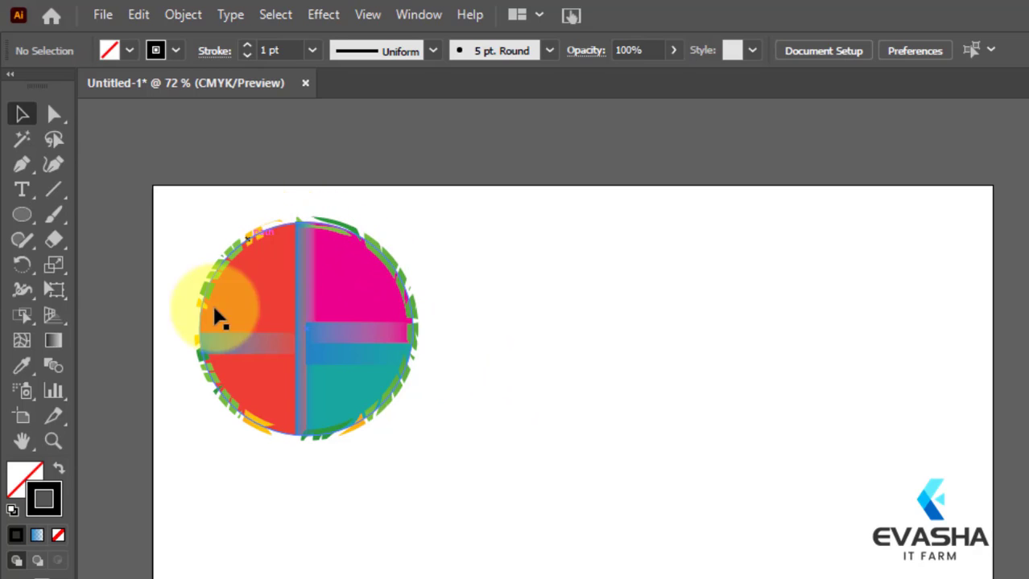